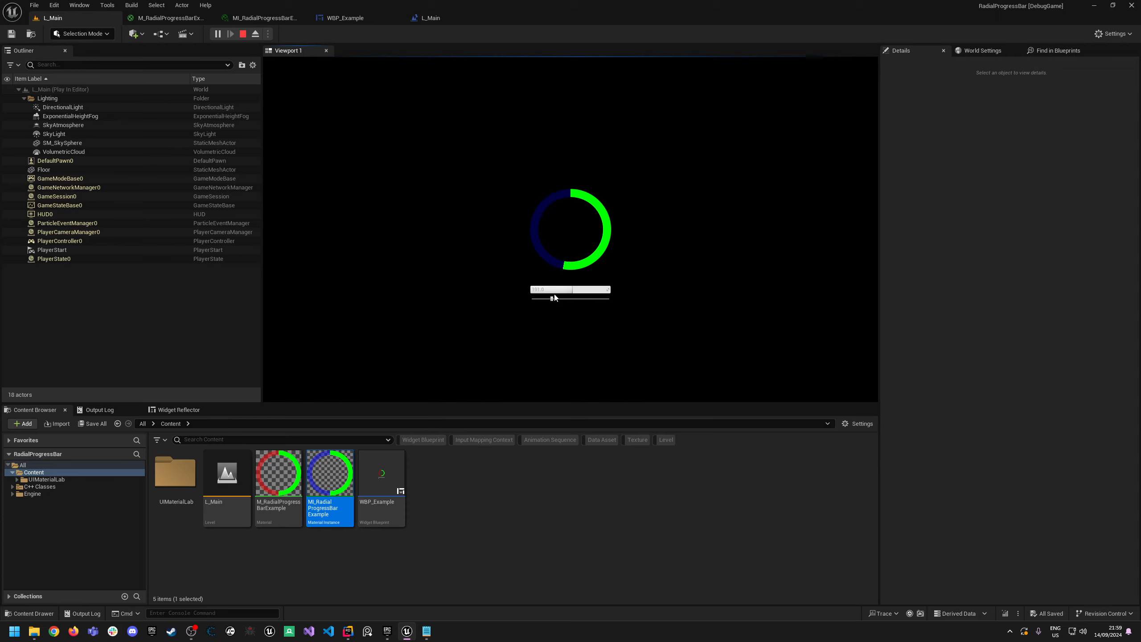
Move the example widget's progress slider in the running preview to check how the ring fills.
left_click_drag(555, 296, 624, 306)
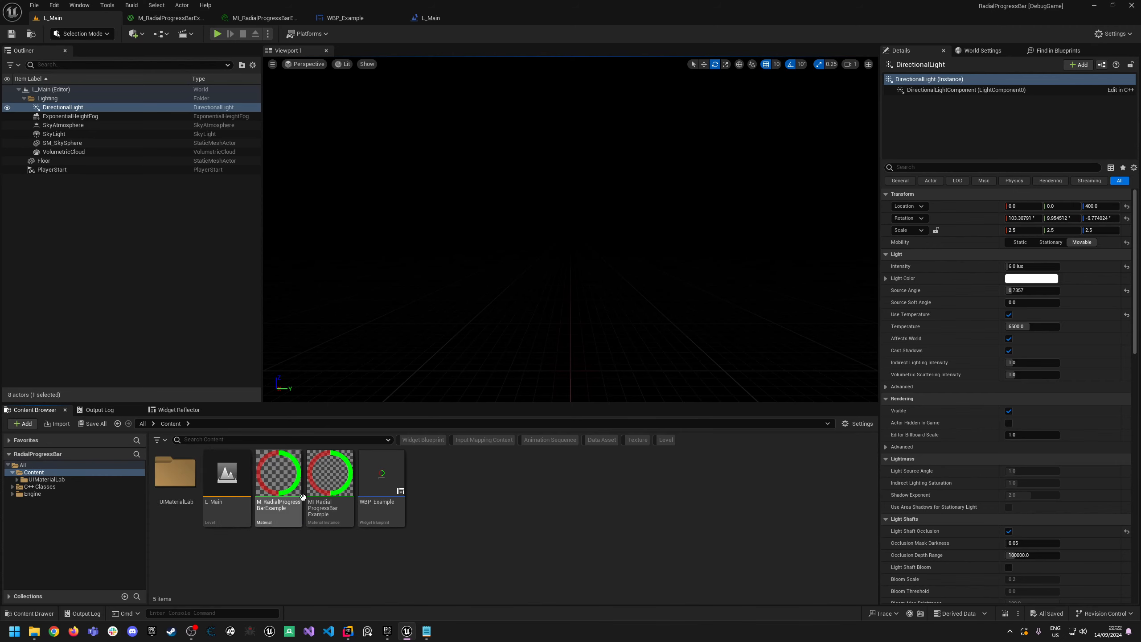
Create a new material named M_radialProgress in the Content folder and open it for editing.
right_click(499, 497)
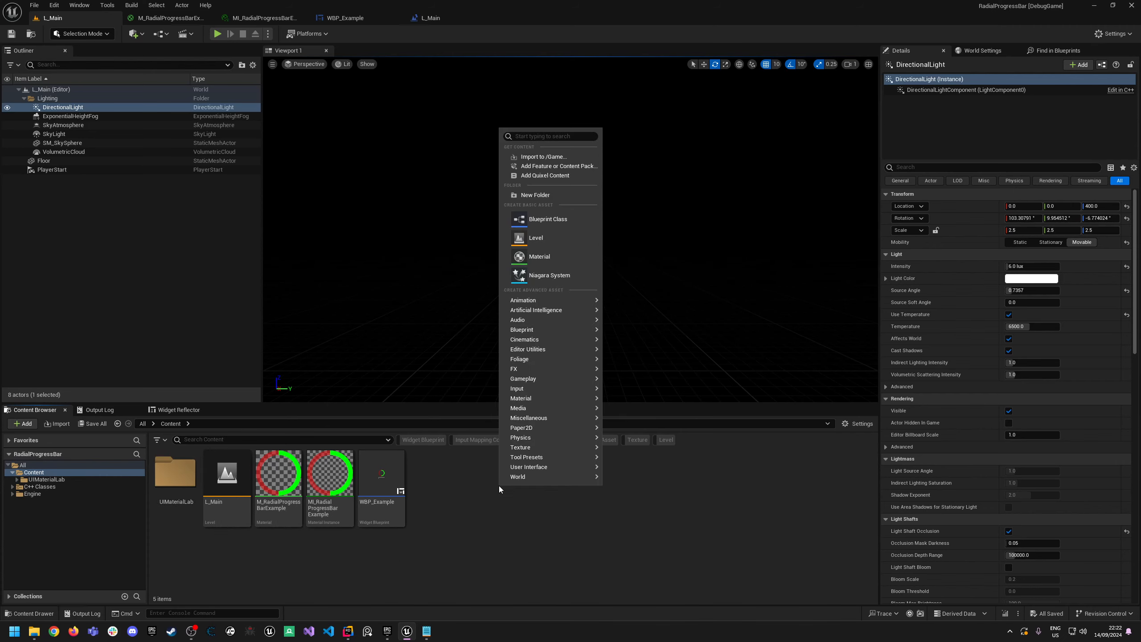
left_click(541, 256)
type("M_radialPro")
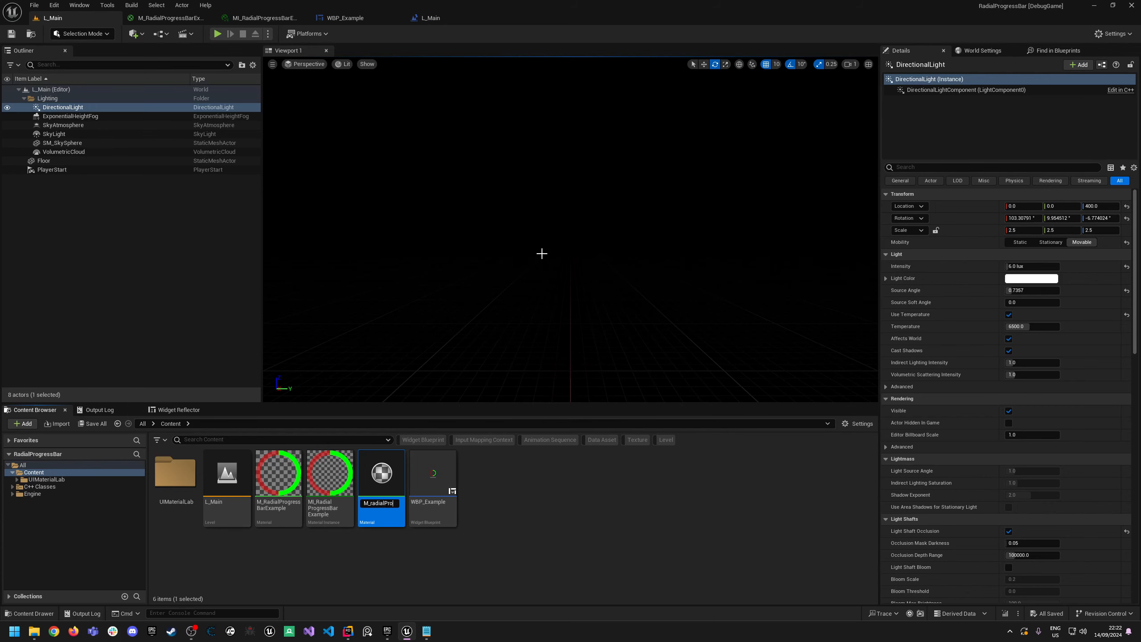
type("gress")
key("Return")
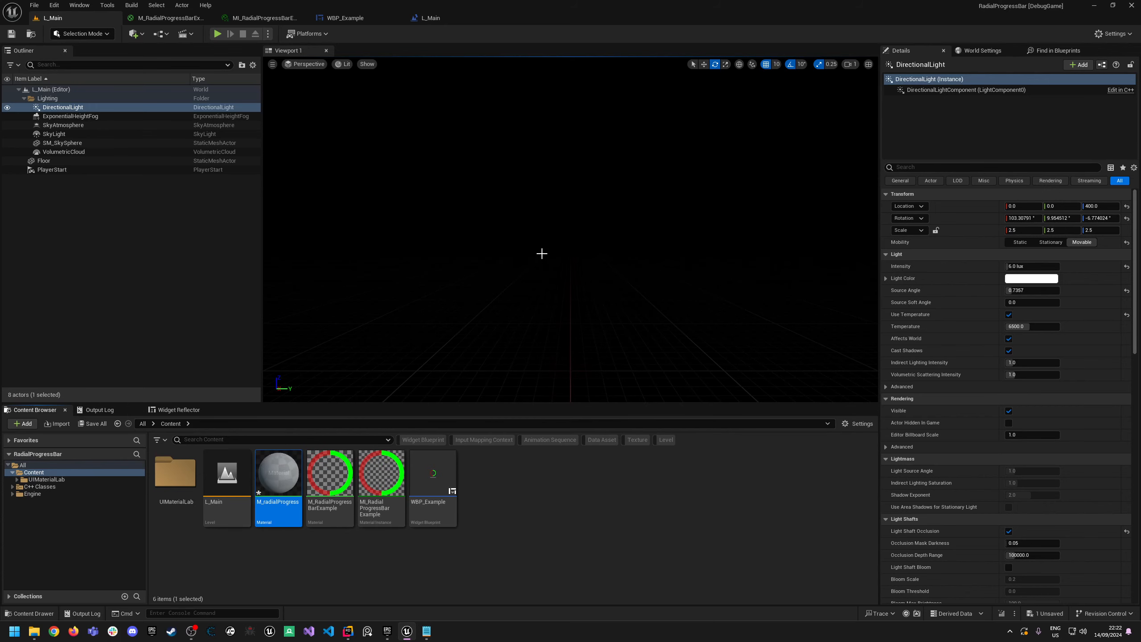
double_click(287, 475)
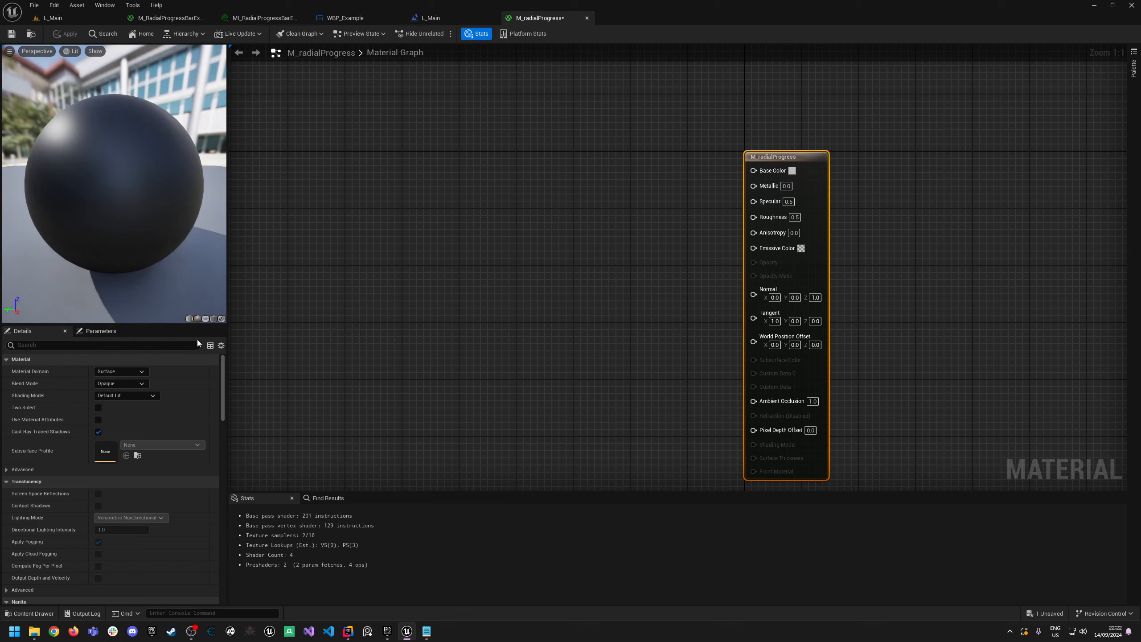
Set the material's domain to User Interface and its blend mode to Translucent.
left_click(103, 371)
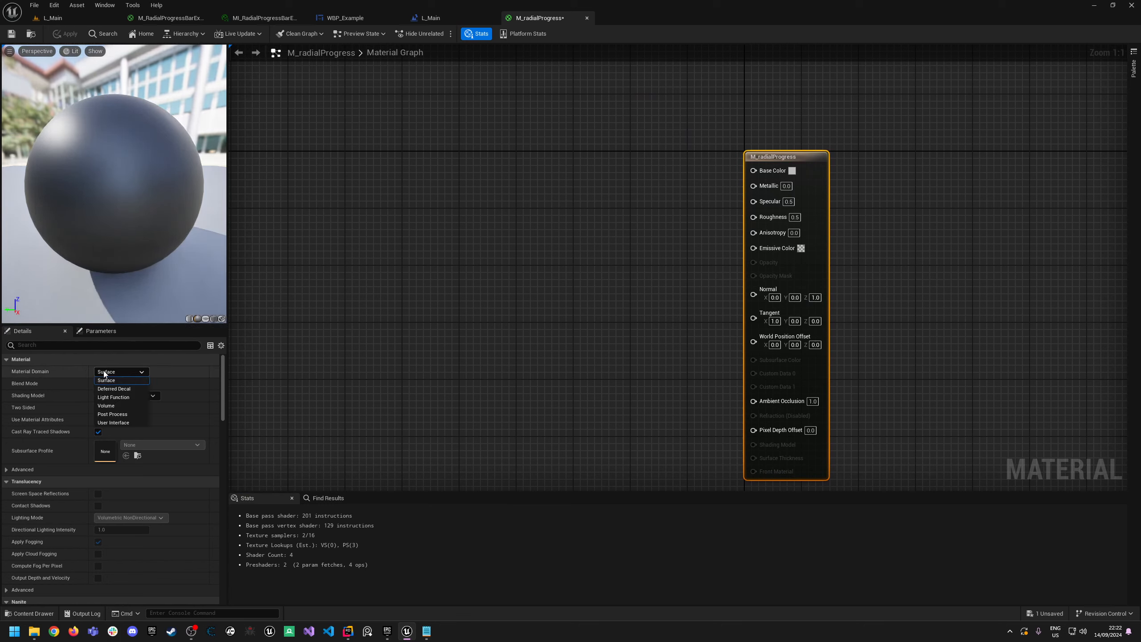
left_click(129, 422)
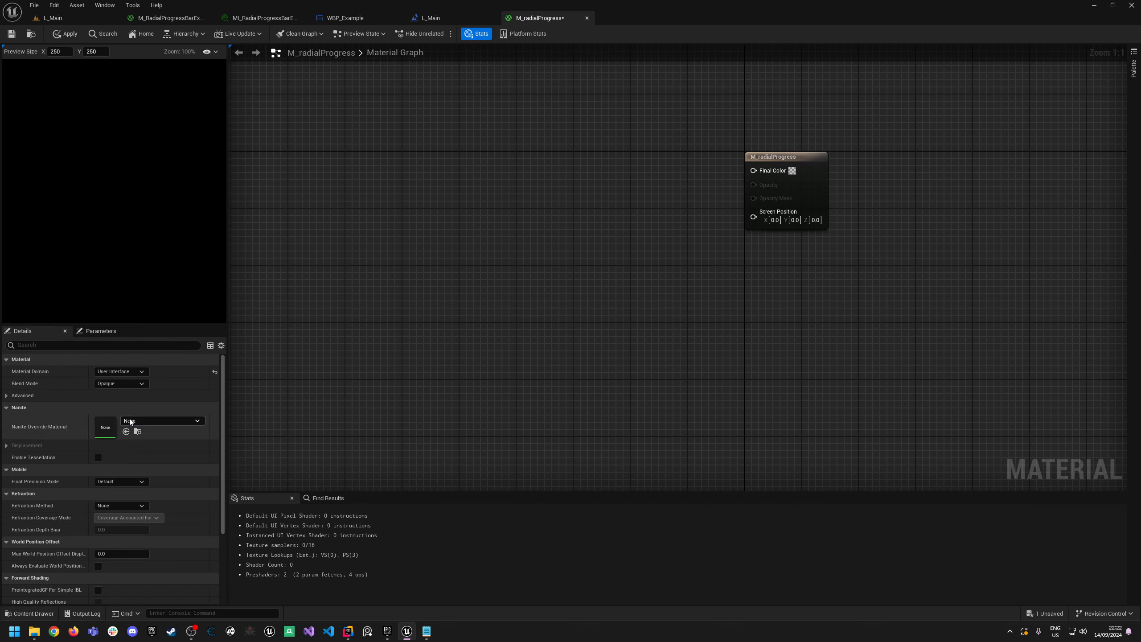
left_click(108, 384)
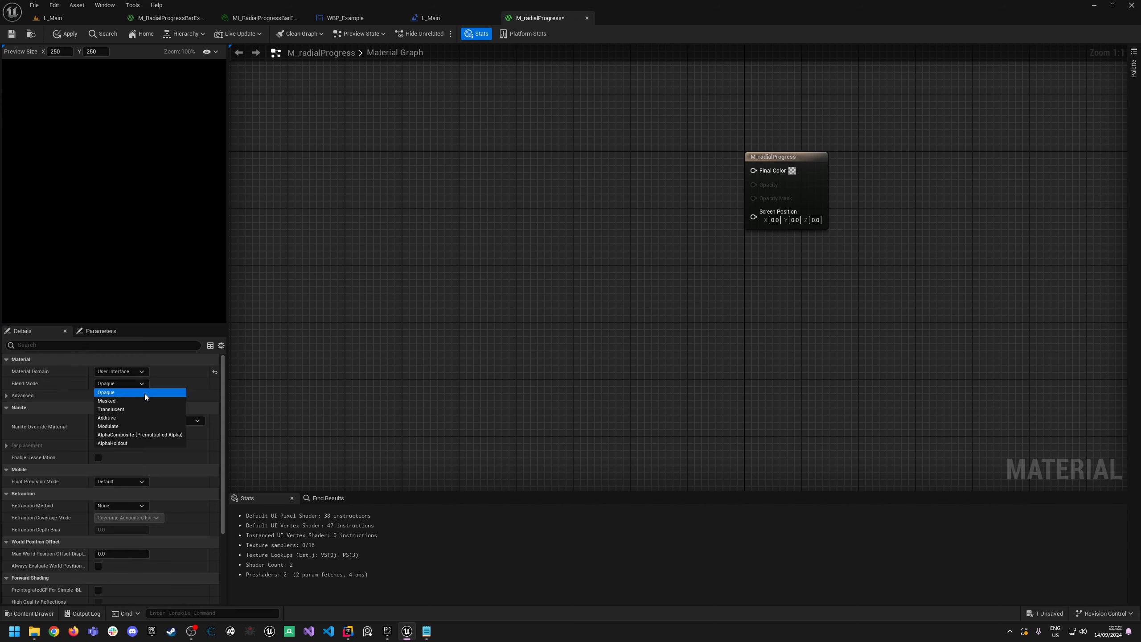
left_click(137, 410)
Add a Constant node before the material result node and place a duplicate of it below.
right_click_drag(539, 184, 550, 303)
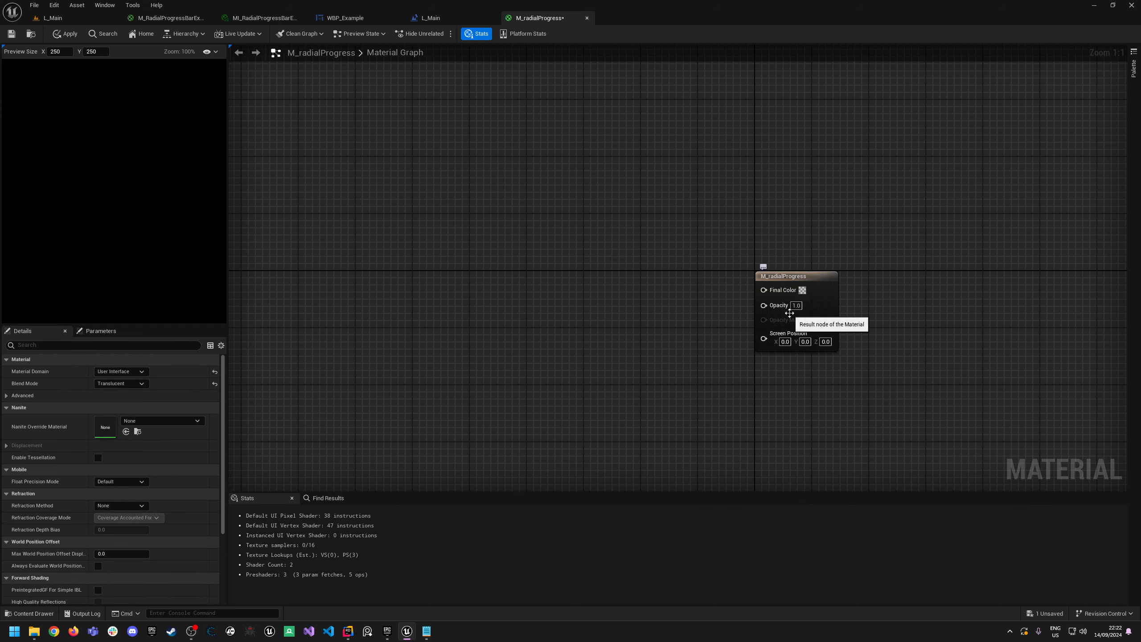
right_click_drag(702, 250, 735, 279)
key("1")
left_click(703, 259)
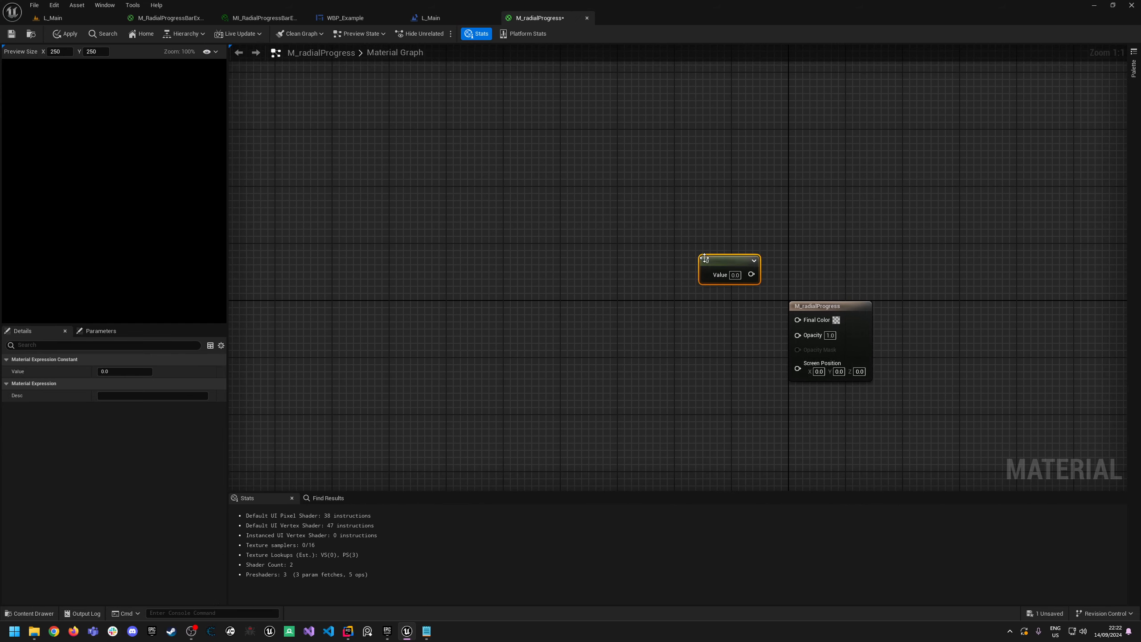
left_click_drag(736, 266, 690, 261)
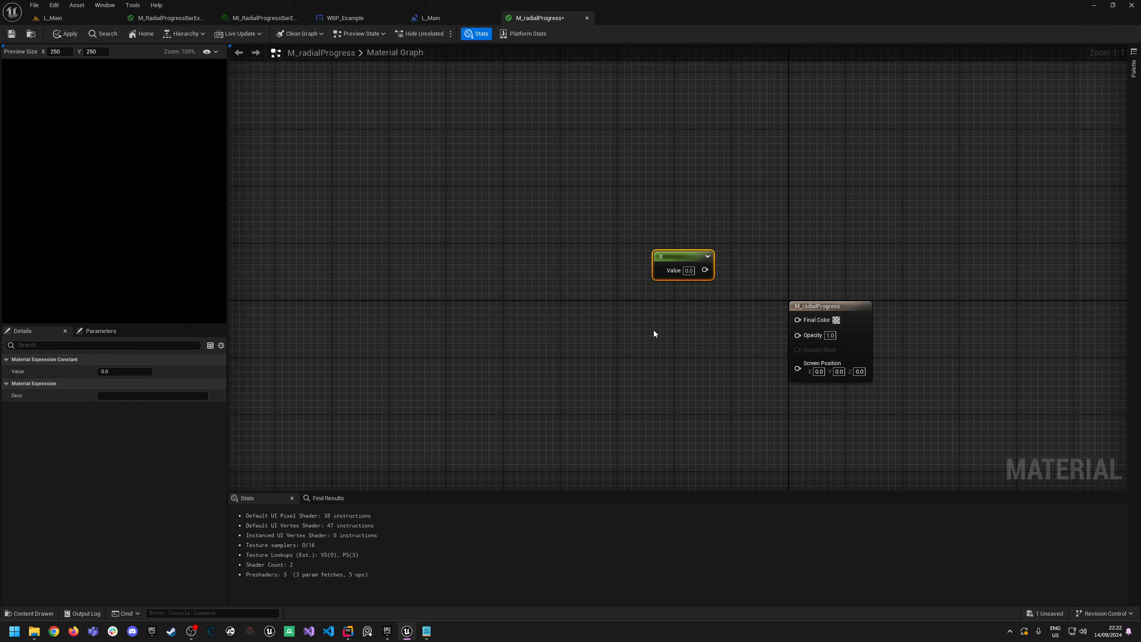
key("ctrl+d")
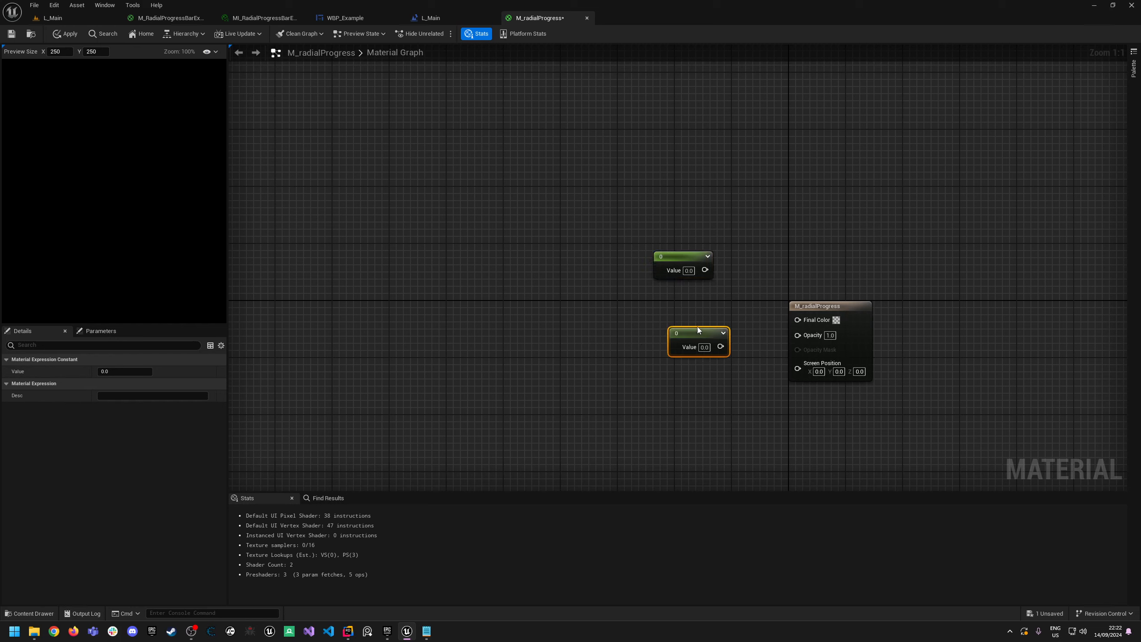
left_click_drag(697, 326, 652, 327)
right_click(646, 393)
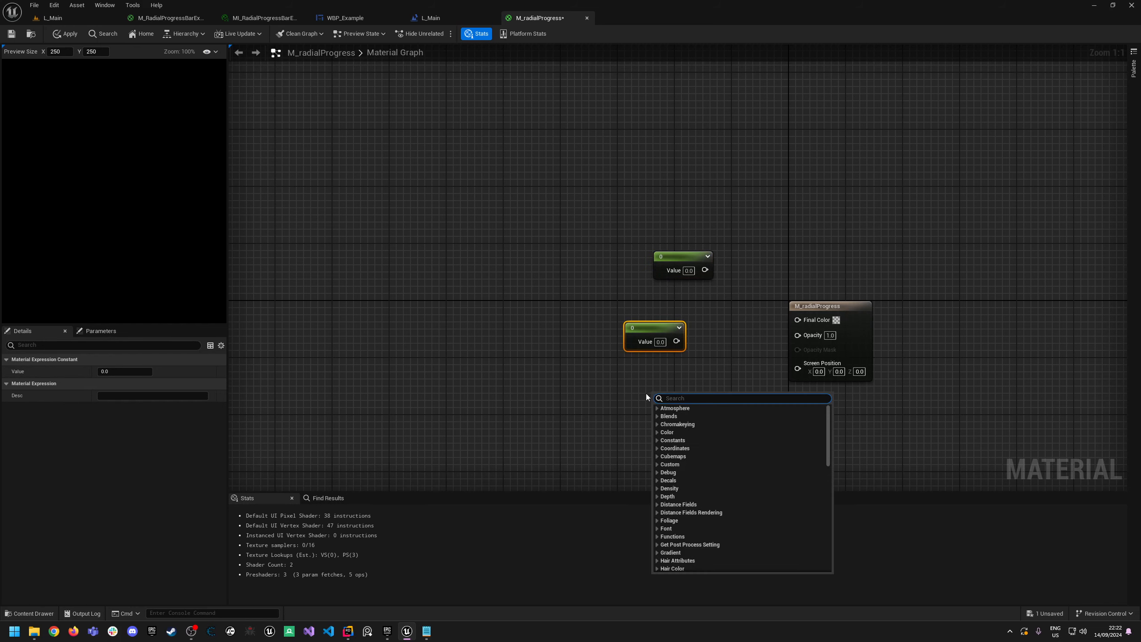
type("constant")
key("Return")
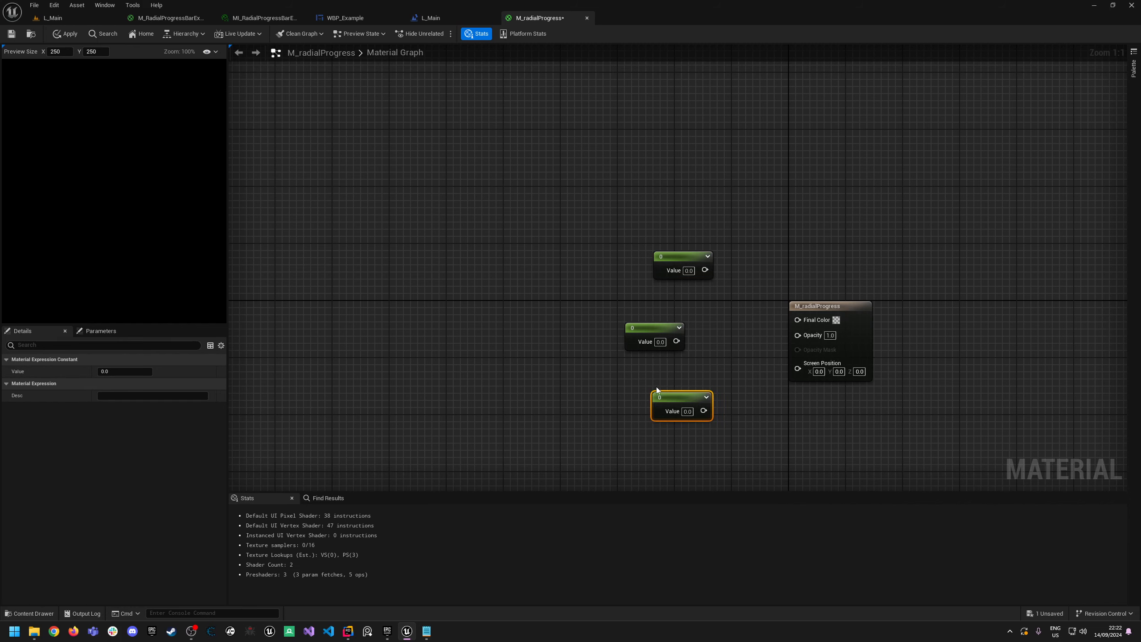
key("Delete")
Connect the upper constant to the material's Final Color and delete the spare constant below it.
left_click(676, 339)
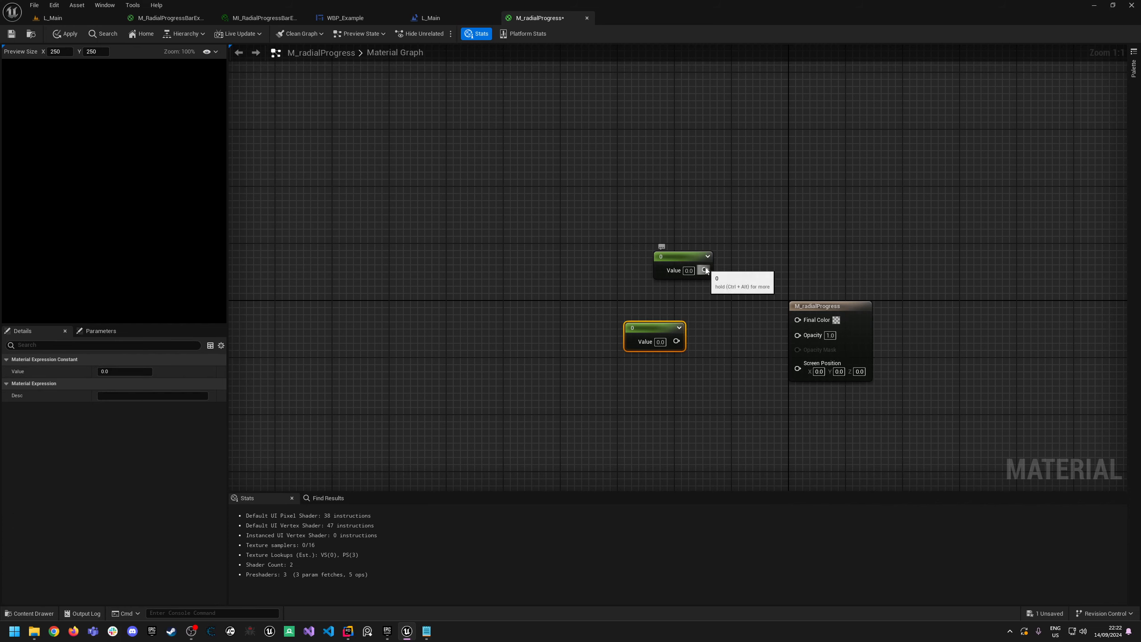
left_click(705, 269)
left_click_drag(703, 272, 798, 319)
left_click(677, 340)
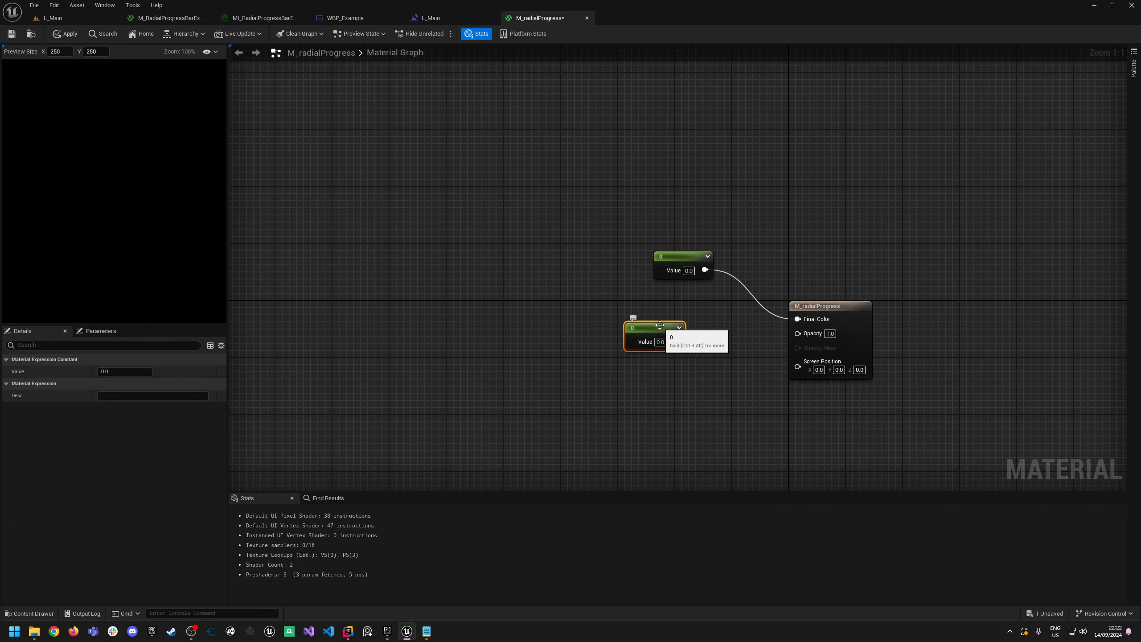
key("Delete")
Set the value of the constant feeding Final Color to 1.
left_click(689, 270)
type("1")
key("Return")
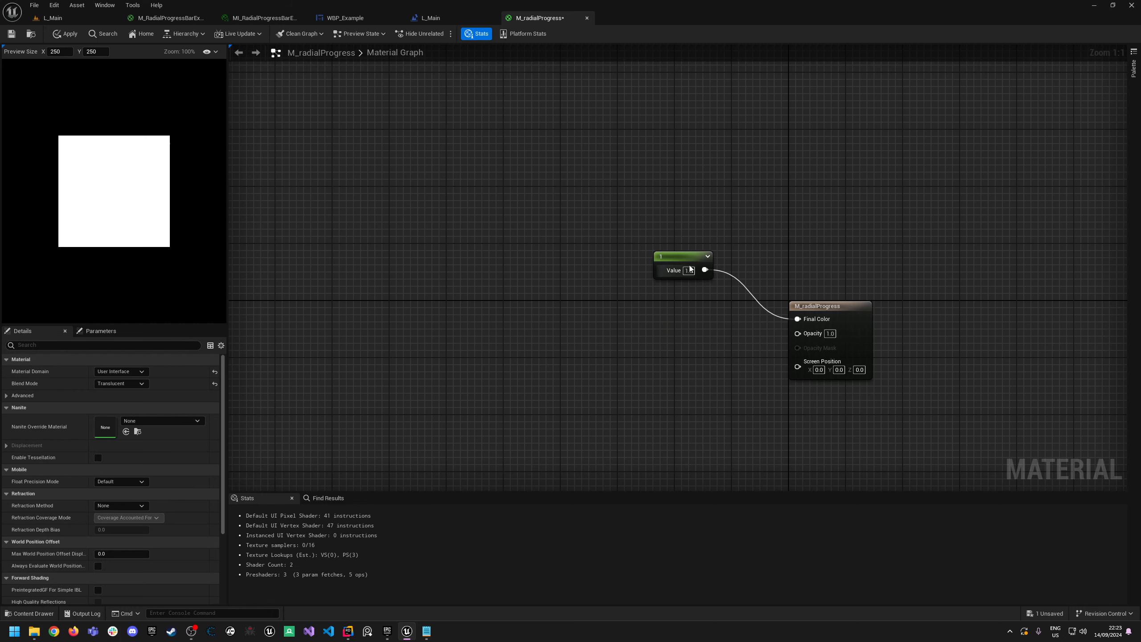
Add a RadialGradientExponential node to the graph and connect its output to the material's Opacity.
right_click_drag(433, 203, 563, 212)
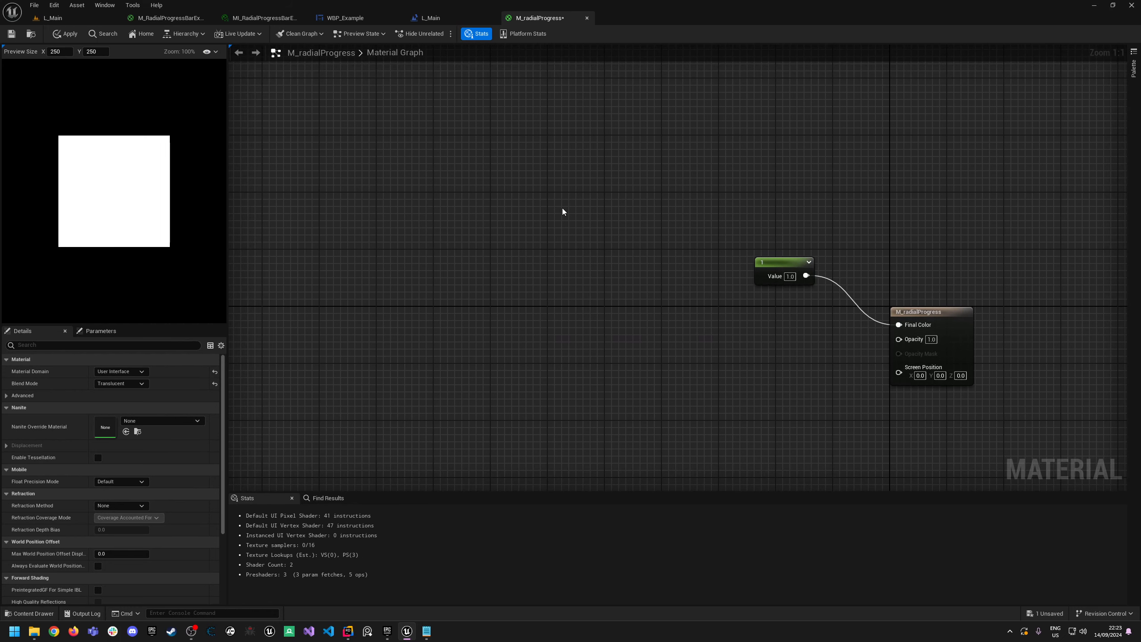
right_click(487, 319)
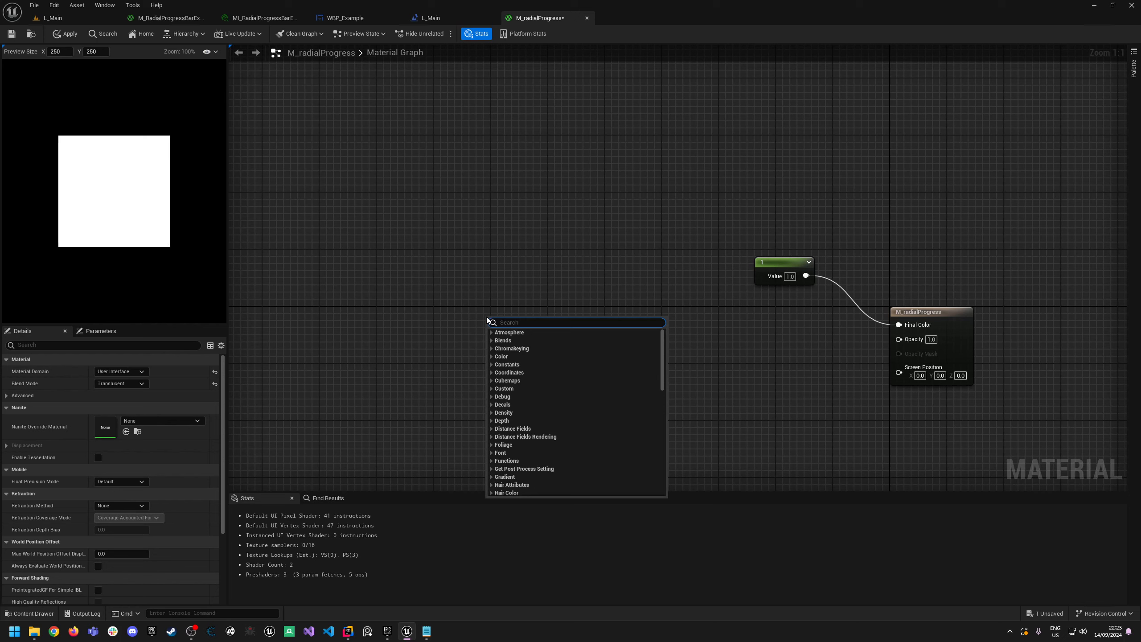
type("radialgr")
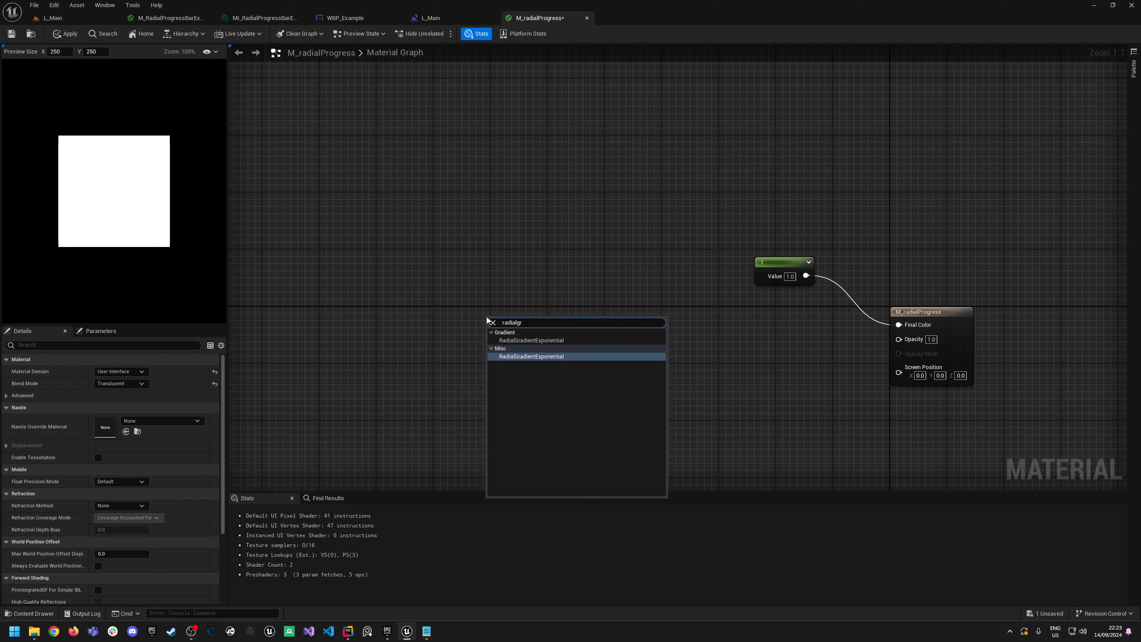
left_click(541, 357)
left_click_drag(542, 326, 486, 315)
right_click_drag(582, 269, 594, 276)
left_click_drag(574, 332, 912, 345)
left_click_drag(511, 333, 519, 331)
Add a constant with value 0.5 and connect it to the radial gradient's Radius input.
right_click_drag(313, 234, 442, 210)
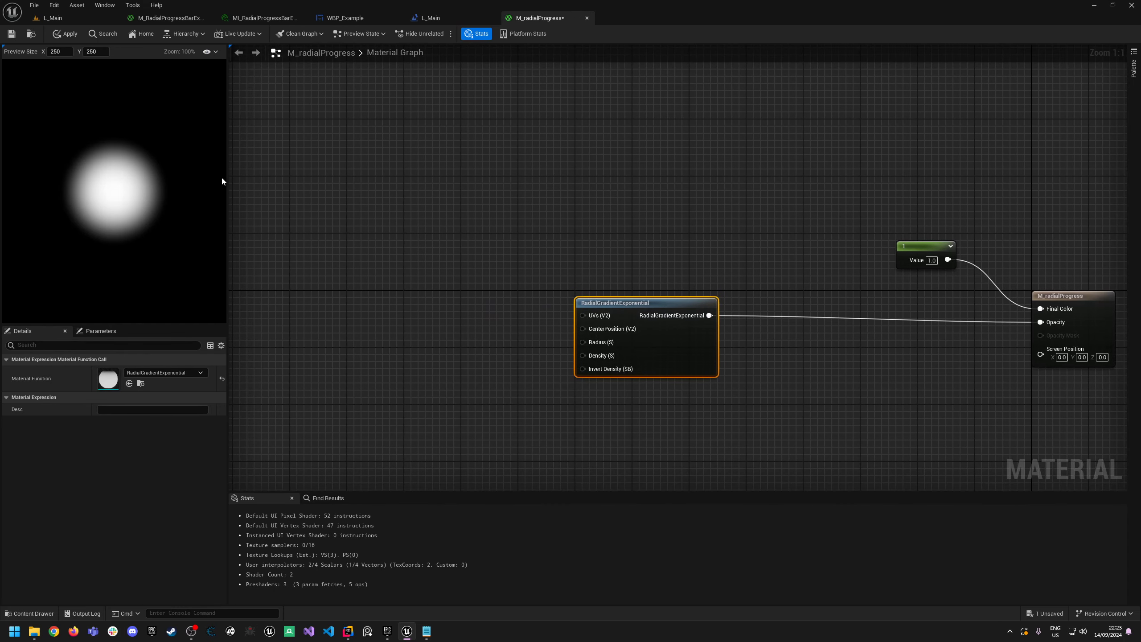
left_click(458, 341)
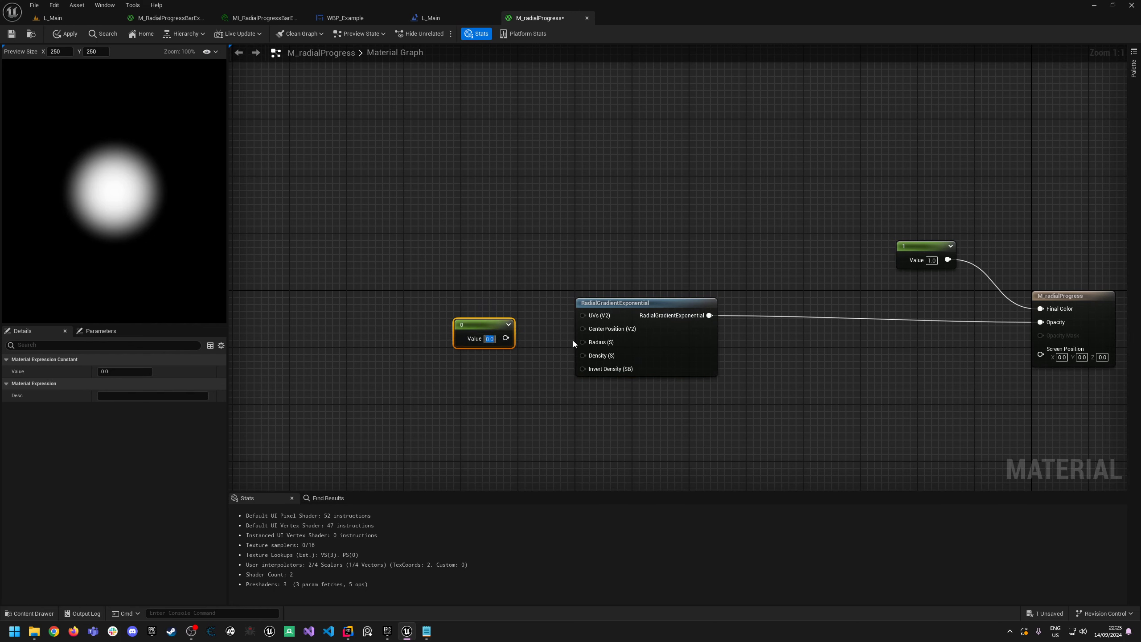
type("0.5")
key("Return")
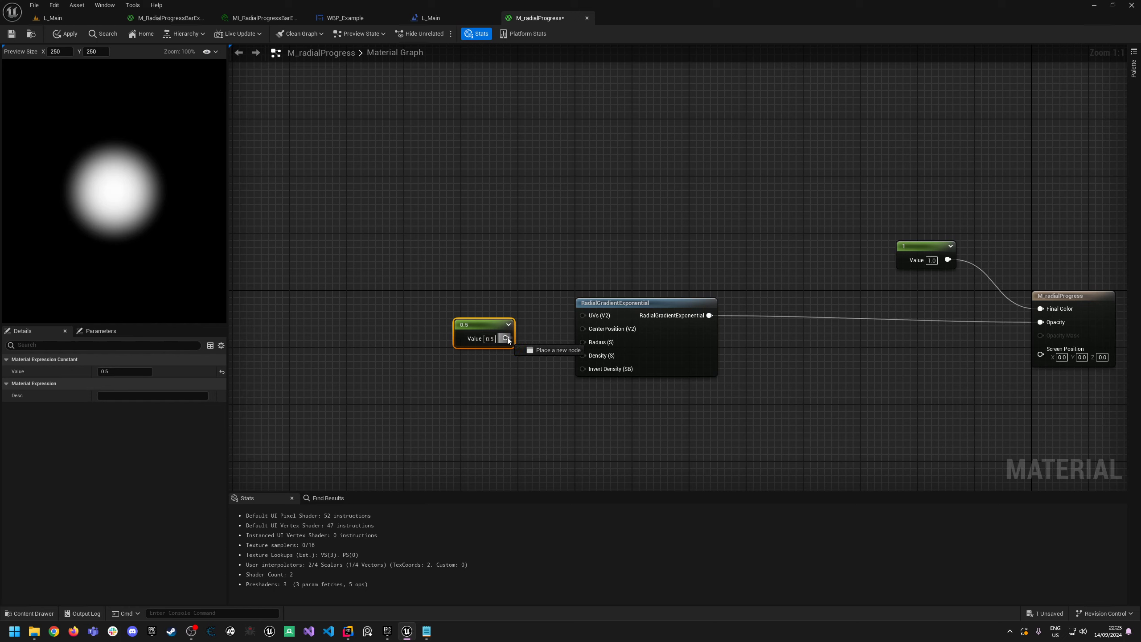
left_click_drag(508, 340, 594, 344)
left_click_drag(483, 325, 476, 318)
Add a constant with value 100 and connect it to the radial gradient's Density input.
left_click(472, 357)
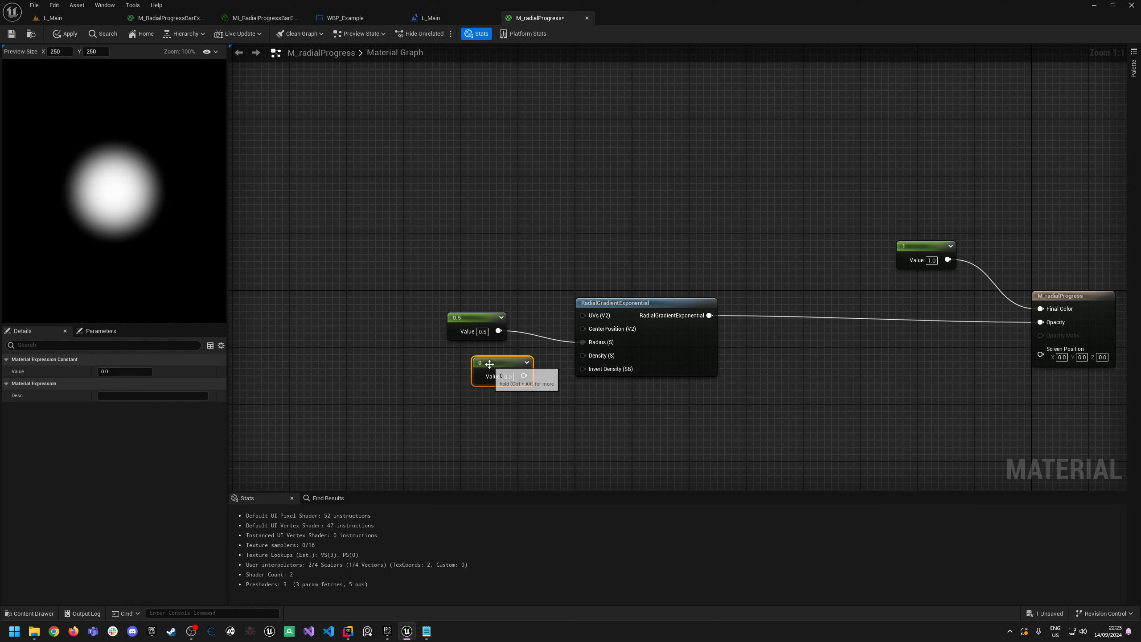
left_click_drag(490, 364, 472, 363)
left_click(490, 374)
type("100")
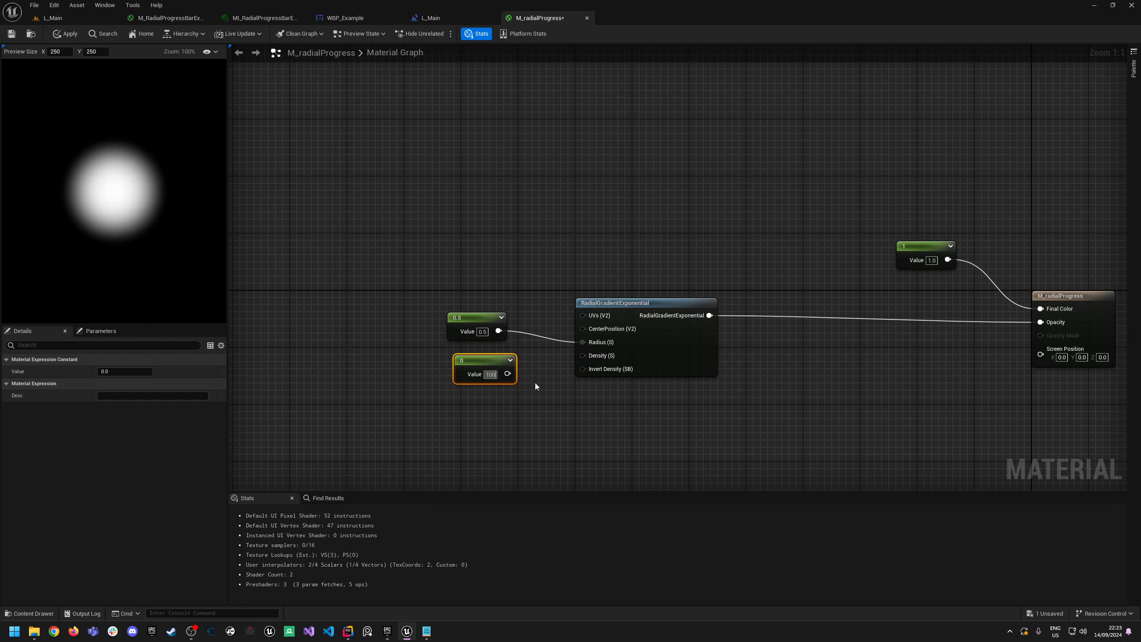
key("Return")
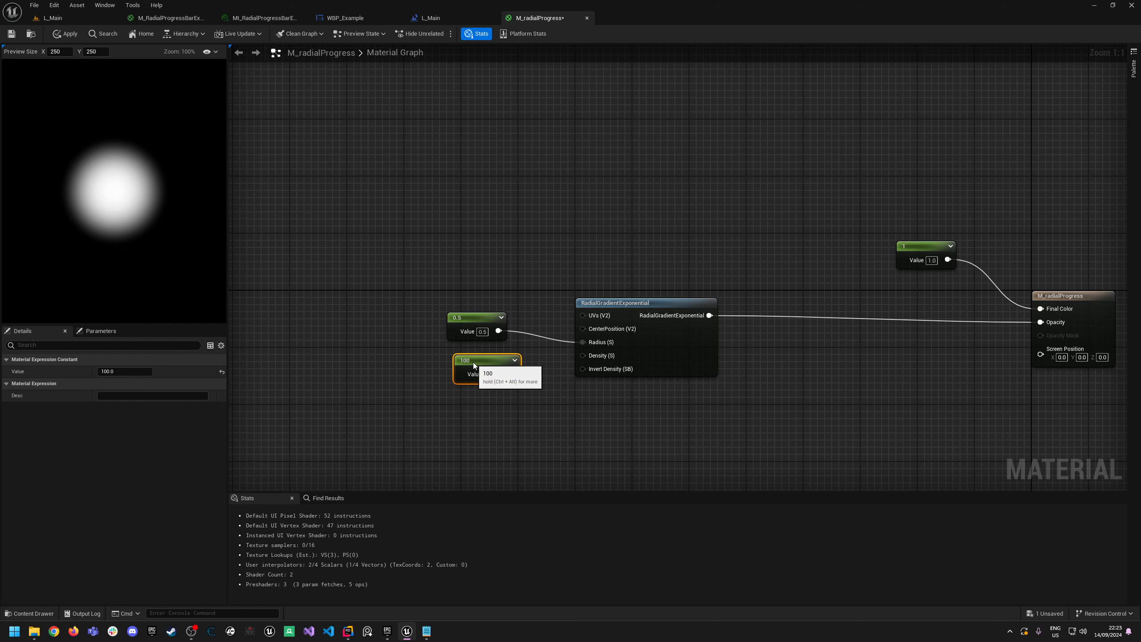
left_click_drag(498, 373, 582, 355)
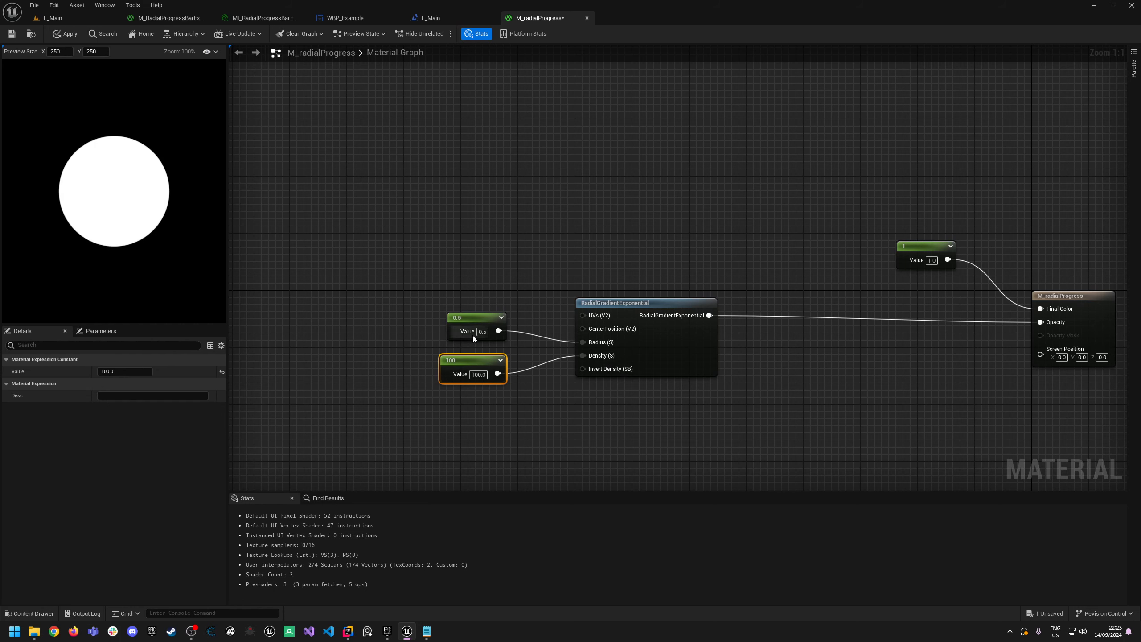
Duplicate the RadialGradientExponential node below the original and connect the 100 constant to the copy's Density input.
right_click_drag(310, 248, 328, 262)
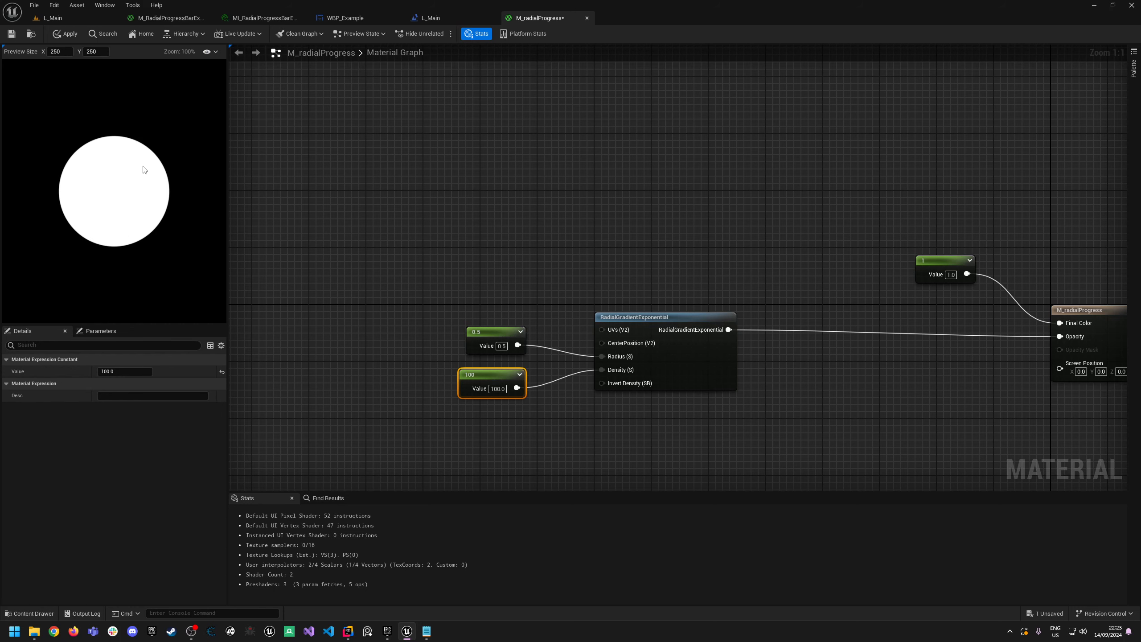
right_click_drag(561, 243, 470, 180)
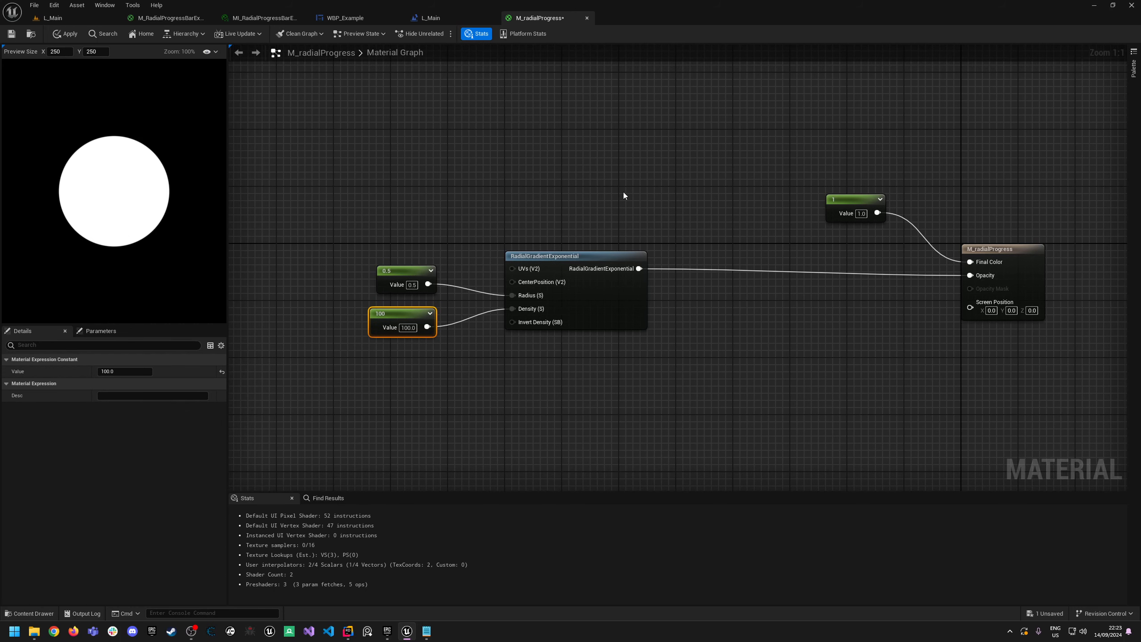
left_click(513, 254)
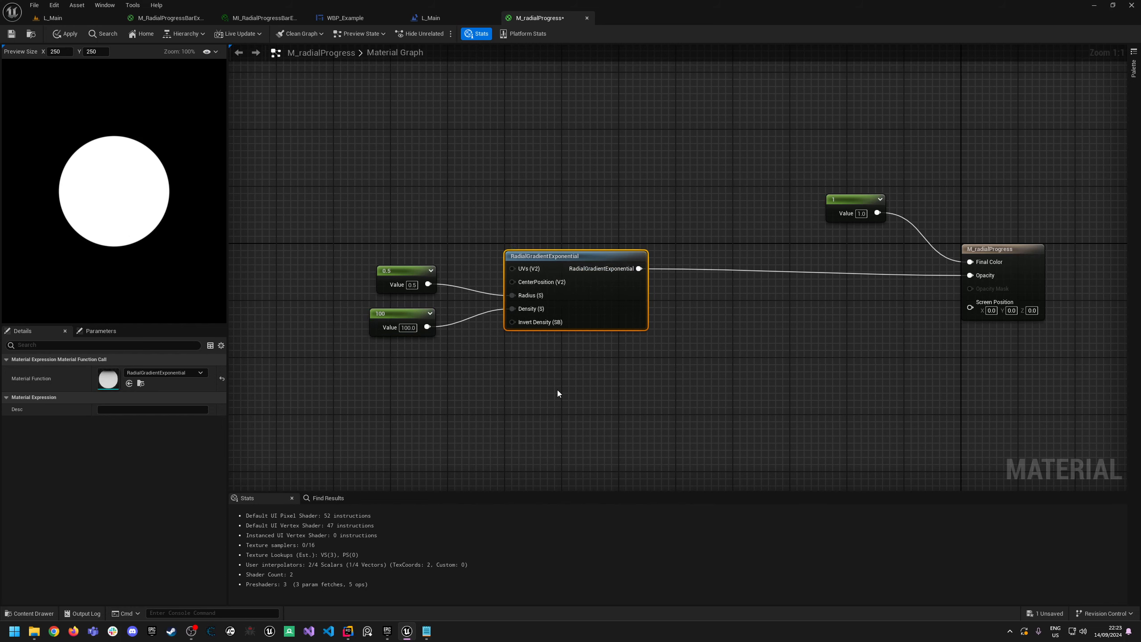
key("ctrl+d")
left_click_drag(578, 393, 531, 359)
right_click_drag(453, 337, 530, 310)
left_click(485, 315)
left_click_drag(517, 320, 586, 380)
Add a Subtract node with the 0.5 constant connected to its A input.
right_click_drag(587, 380, 634, 372)
left_click_drag(531, 239, 488, 373)
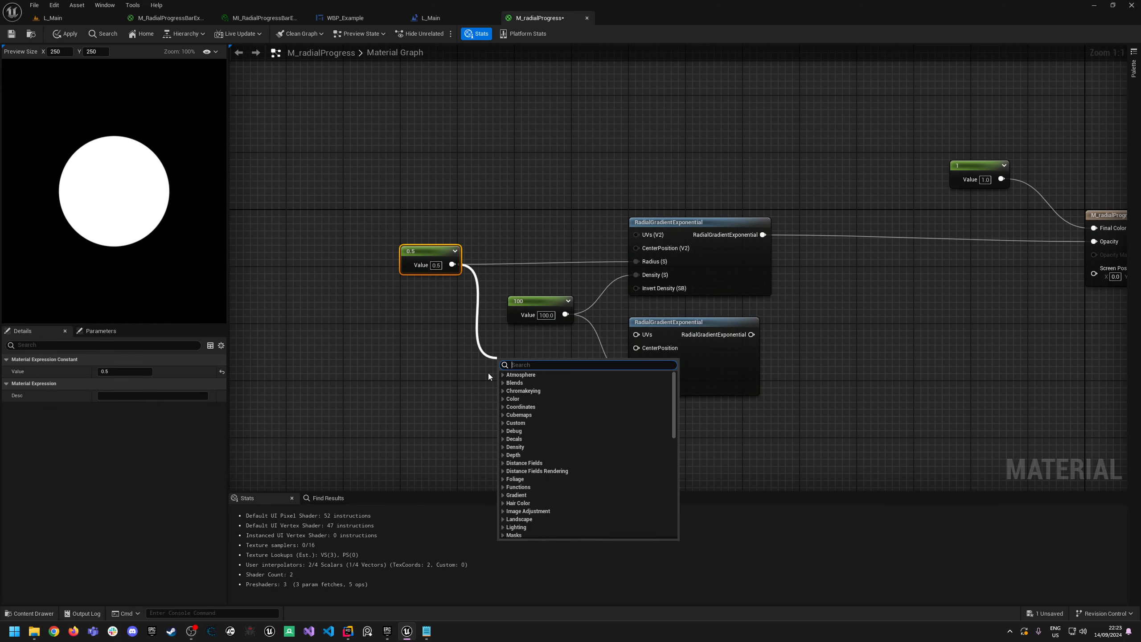
type("subt")
key("Return")
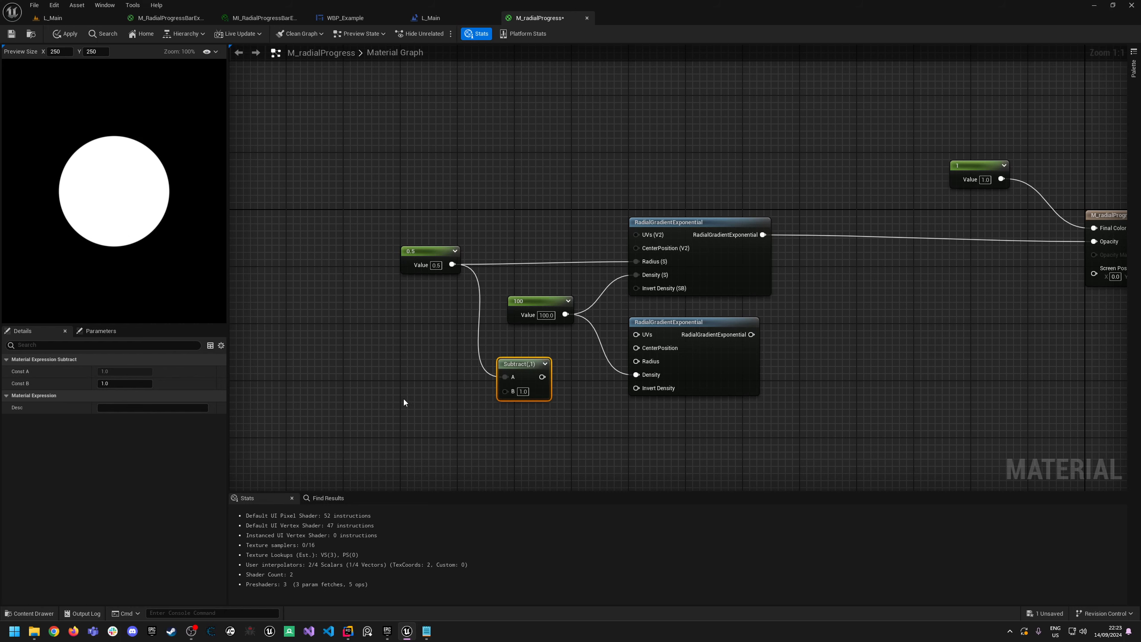
Add a scalar parameter named Thickness and place it just before the Subtract node.
right_click_drag(403, 398, 413, 396)
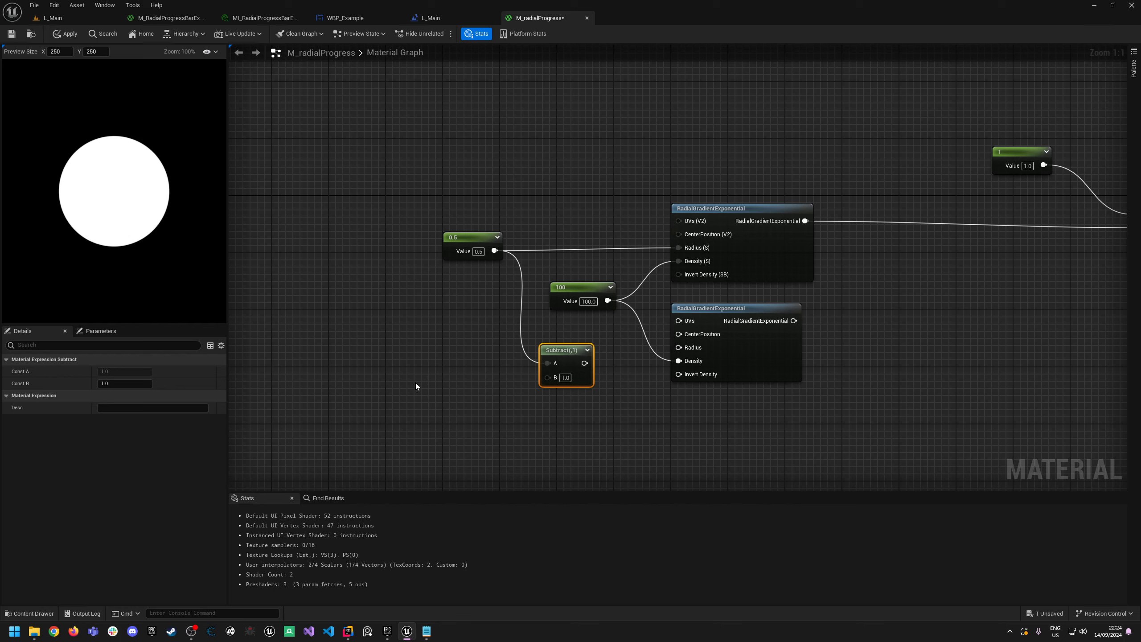
left_click(416, 386)
type("sssssssssss")
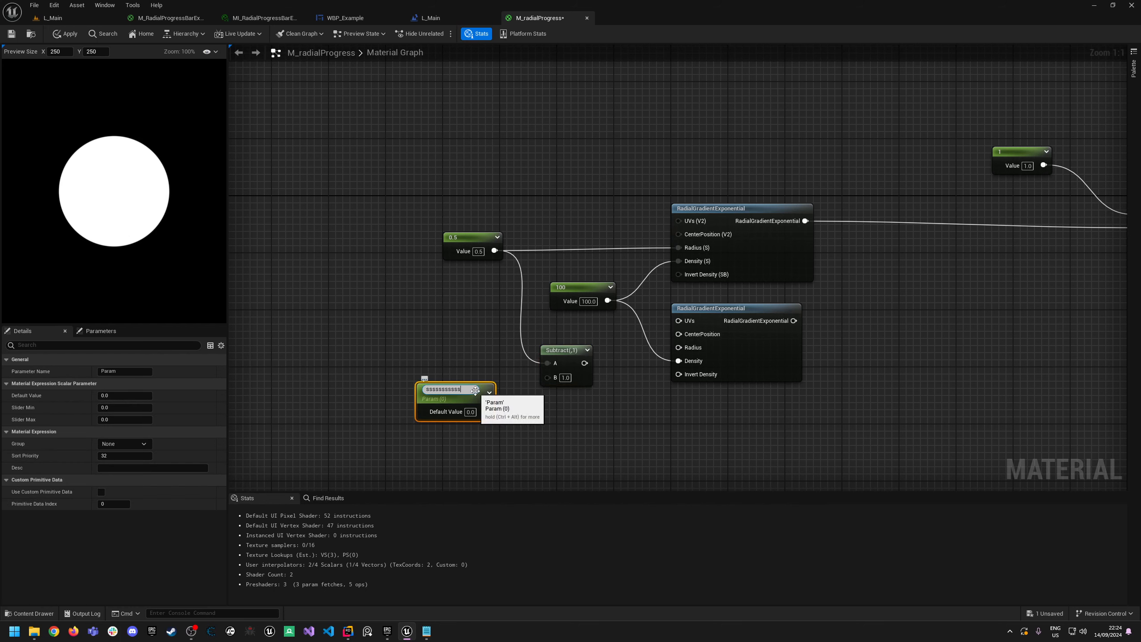
key("BackSpace")
key("BackSpace")
key("BackSpace")
key("BackSpace")
key("BackSpace")
key("BackSpace")
key("BackSpace")
key("BackSpace")
key("BackSpace")
key("BackSpace")
type("Thickn")
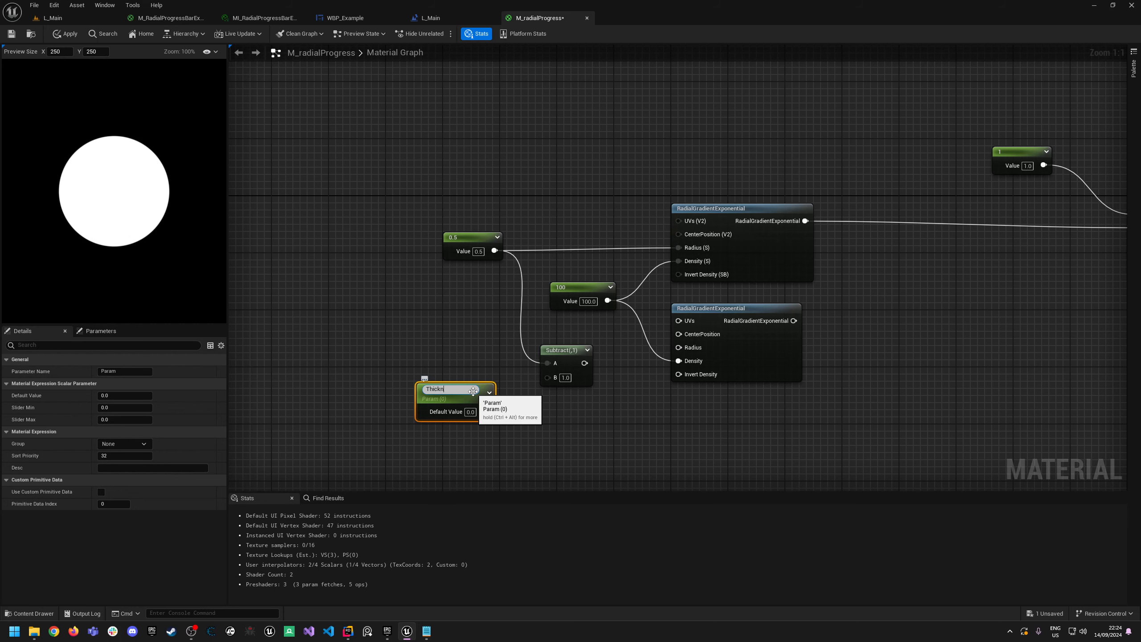
type("ess")
key("Return")
left_click_drag(460, 390, 423, 360)
right_click_drag(448, 417, 456, 420)
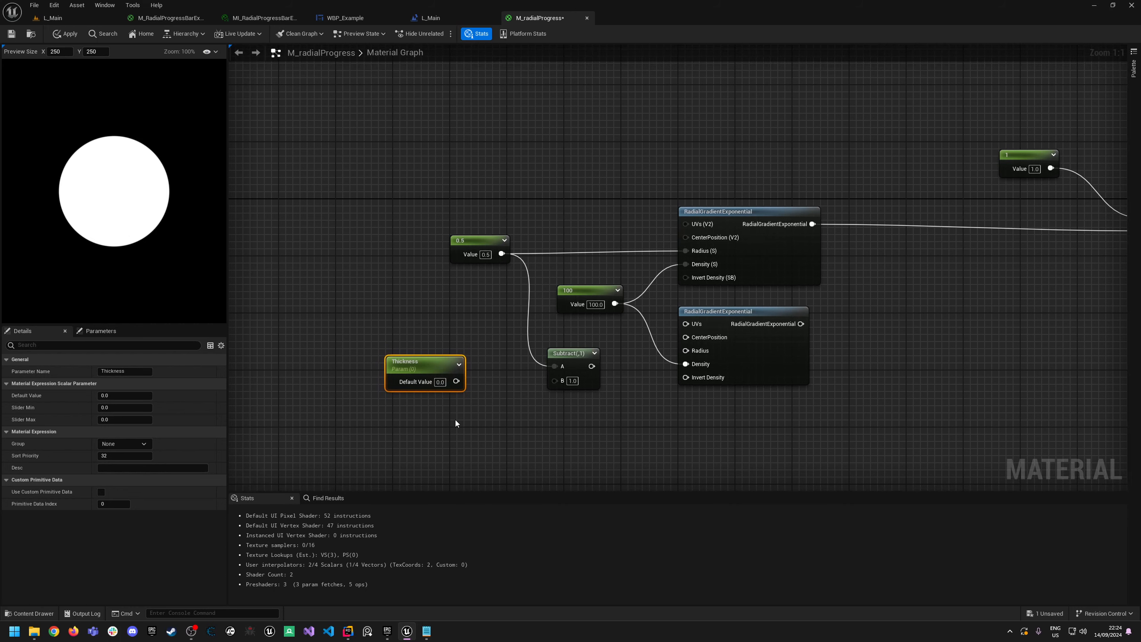
right_click(456, 423)
scroll(459, 423, "down", 10)
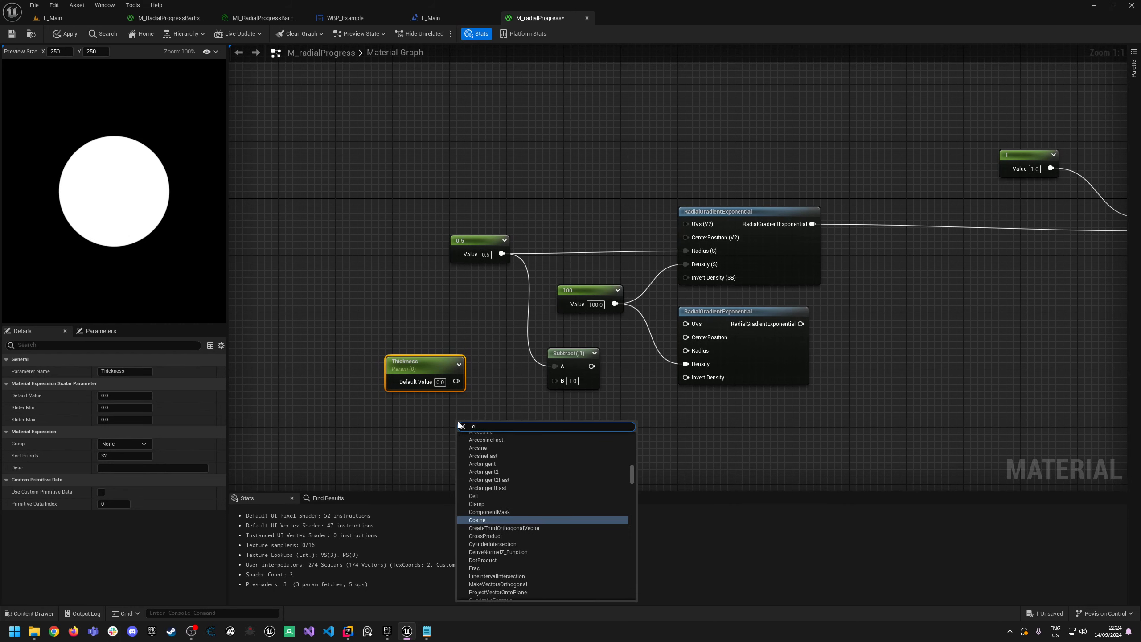
type("scal")
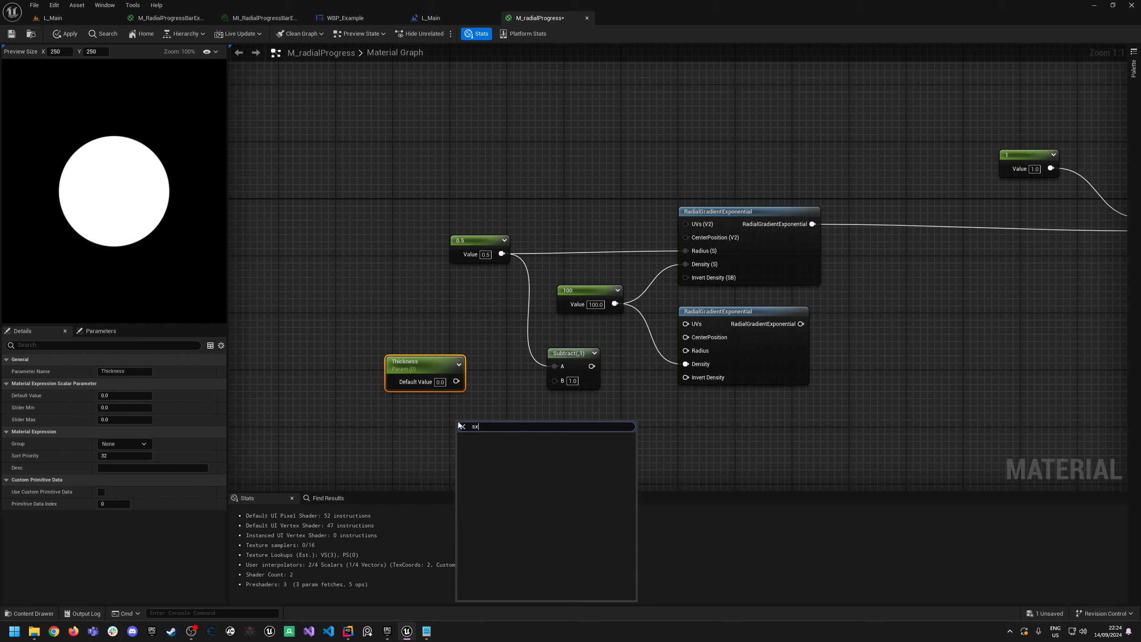
type("a")
key("BackSpace")
key("BackSpace")
type("alar")
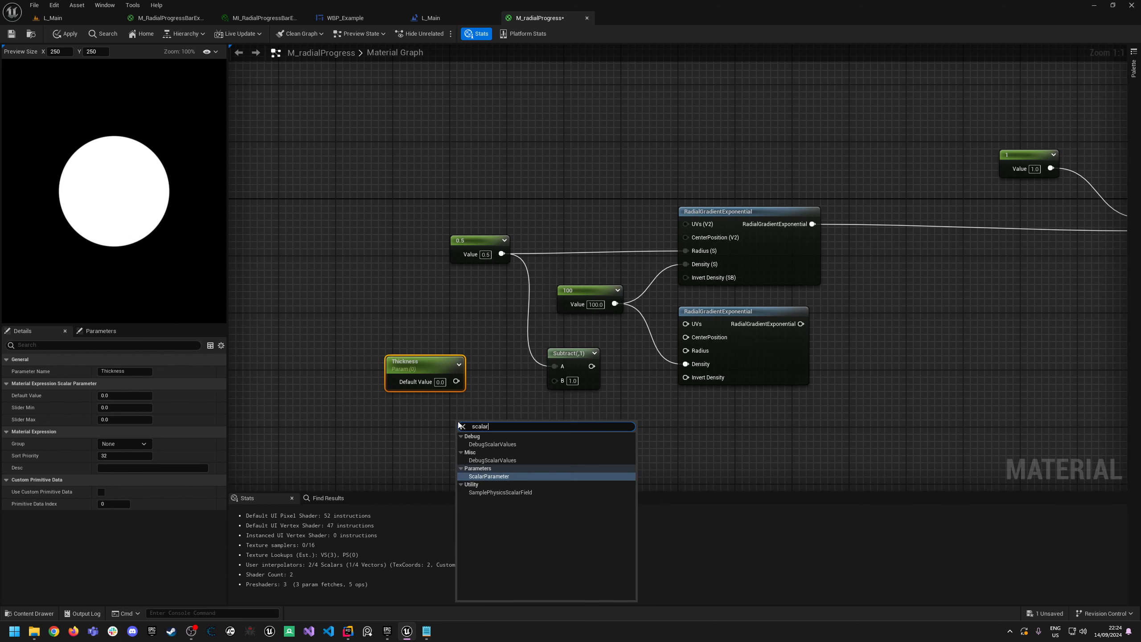
key("Return")
left_click(549, 438)
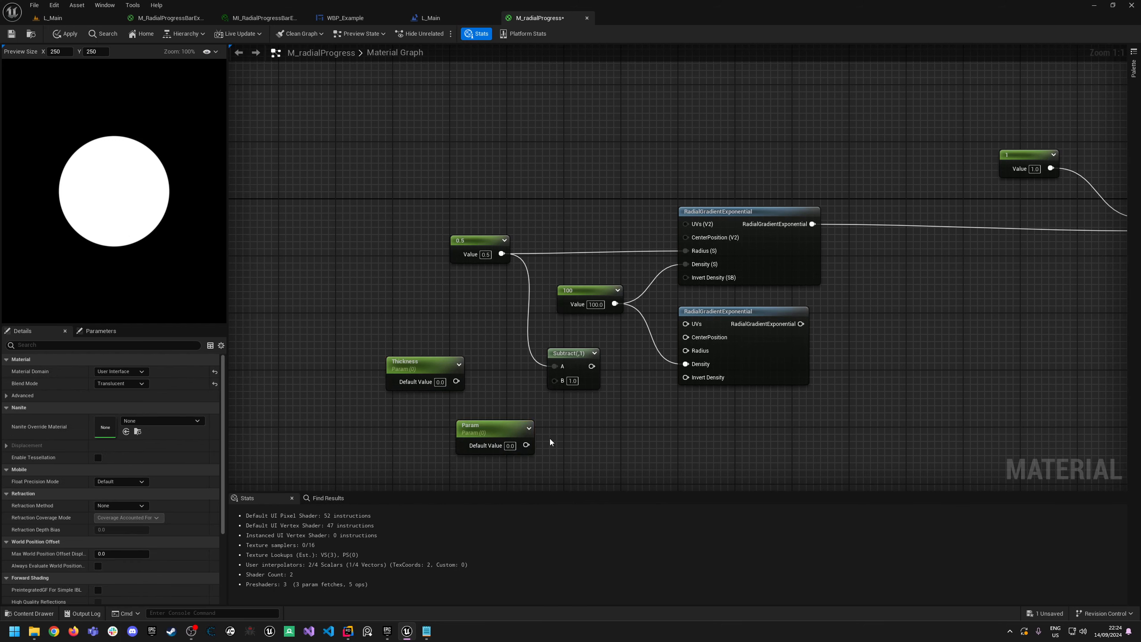
key("ctrl+z")
Connect Thickness to the Subtract node's B input and set its default value to 0.1.
left_click_drag(456, 381, 577, 384)
left_click(449, 363)
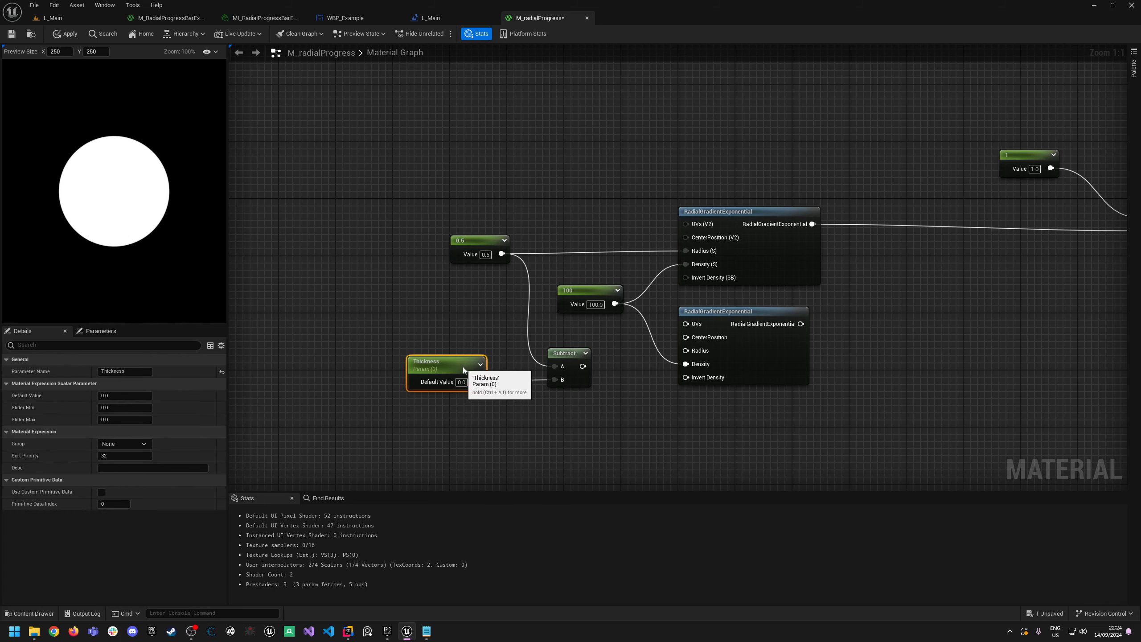
left_click_drag(449, 363, 470, 363)
key("BackSpace")
type("1")
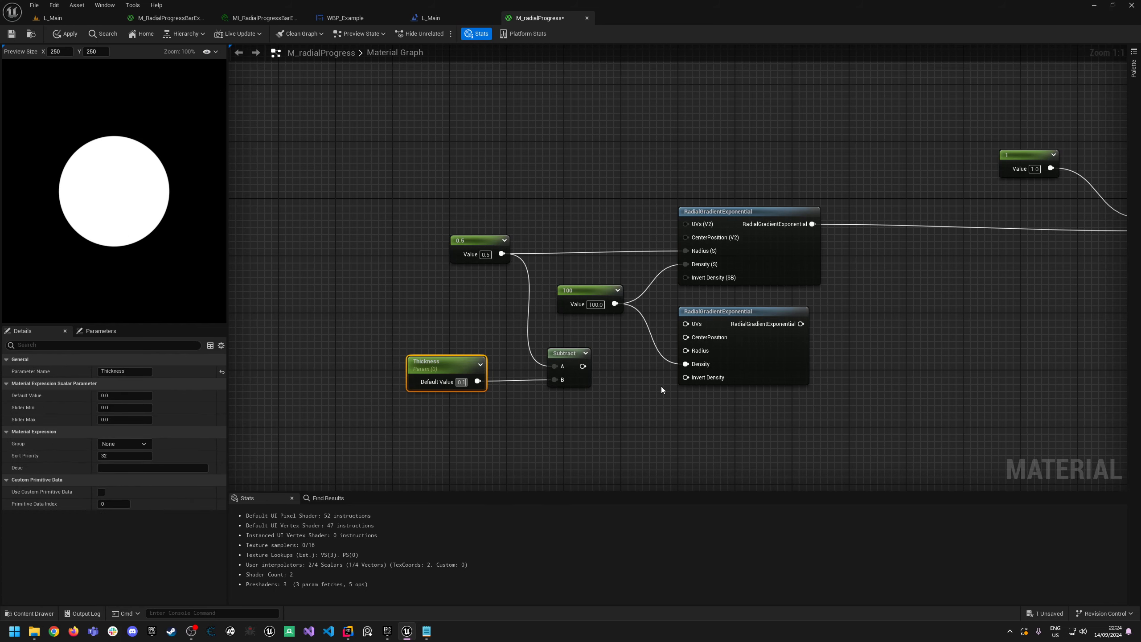
key("Return")
Add a Subtract node with the upper radial gradient as A and the lower one as B, and connect its result to Opacity.
right_click_drag(896, 335, 675, 266)
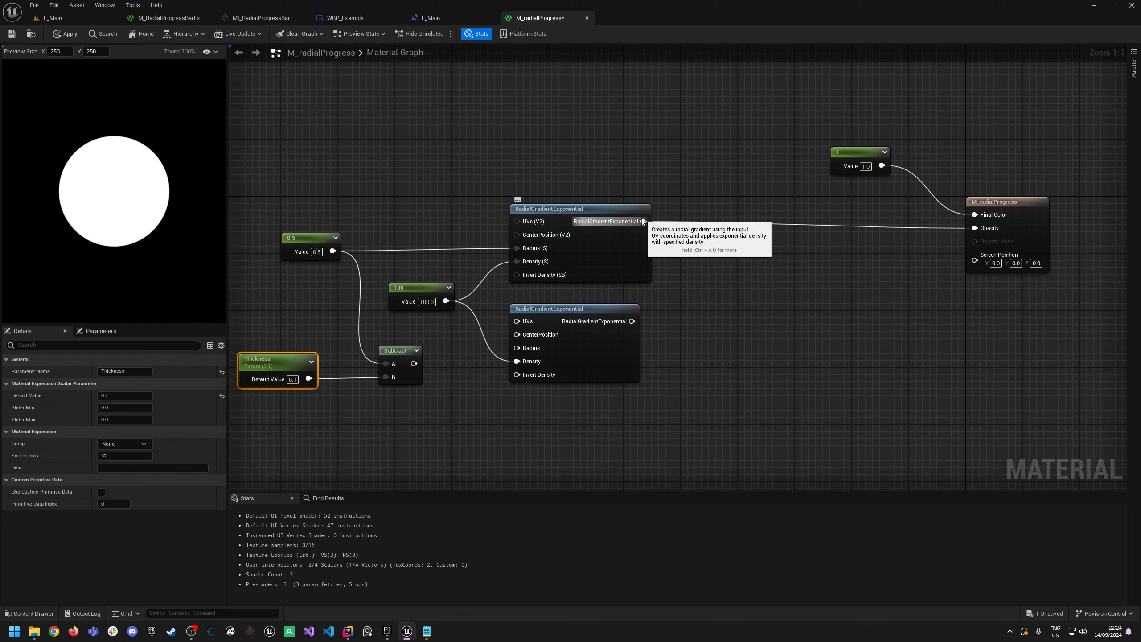
left_click_drag(643, 221, 764, 288)
type("su")
key("Return")
left_click_drag(632, 320, 977, 230)
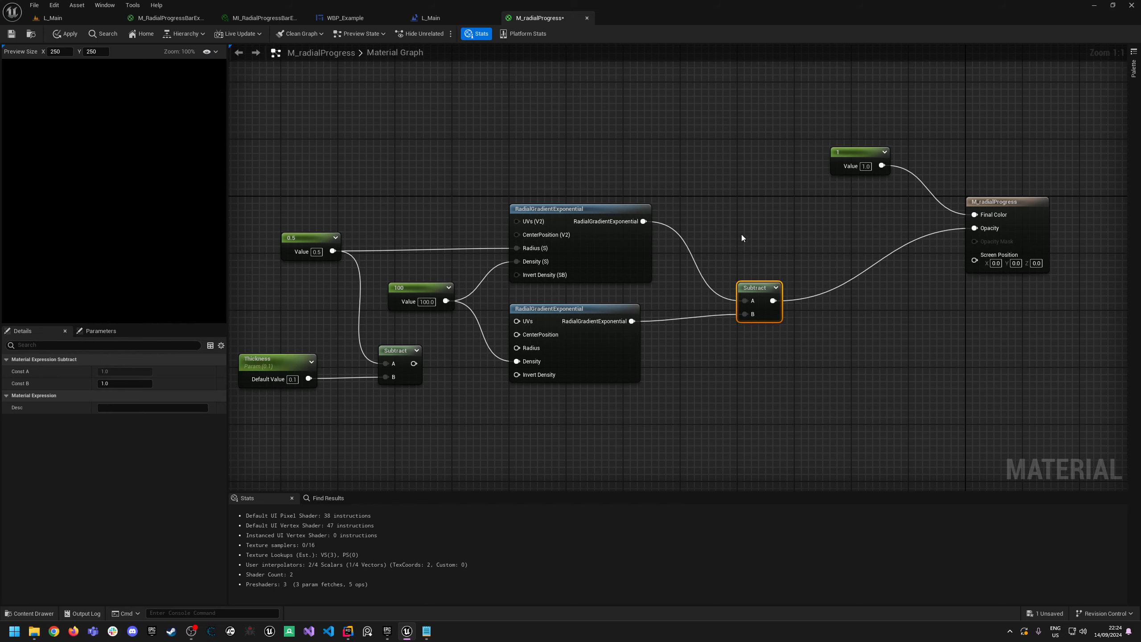
Connect the Thickness Subtract node's output to the lower radial gradient's Radius input and shift the 1 constant closer to the material output node.
right_click_drag(742, 233, 790, 268)
mouse_move(462, 398)
left_mouse_down()
mouse_move(570, 382)
mouse_move(476, 386)
left_mouse_up()
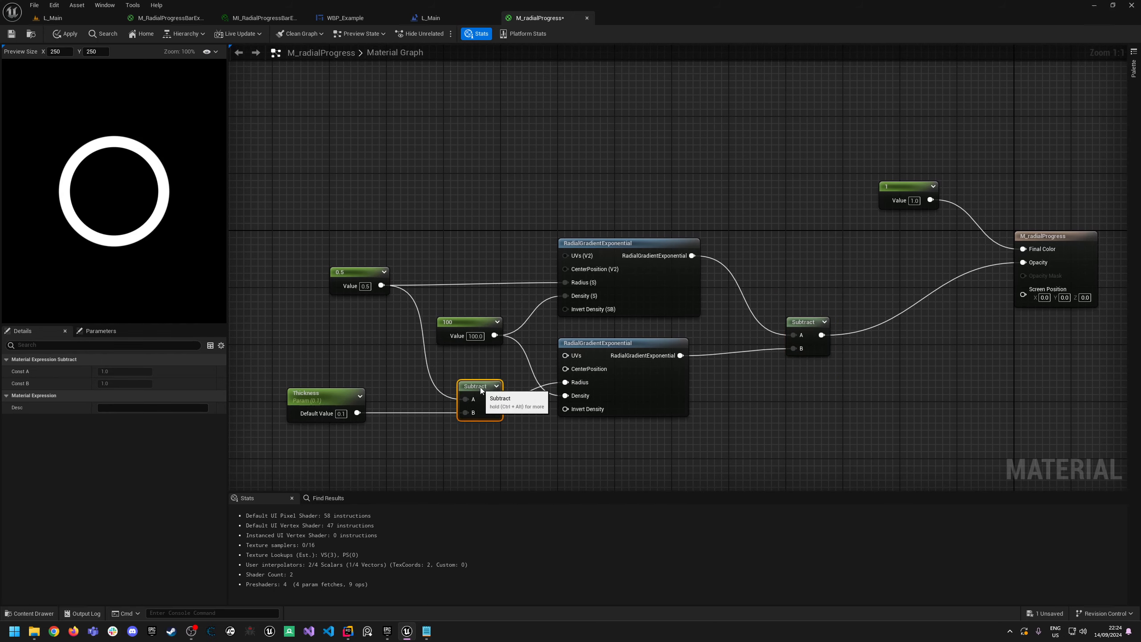
left_click(325, 397)
right_click_drag(676, 156, 593, 183)
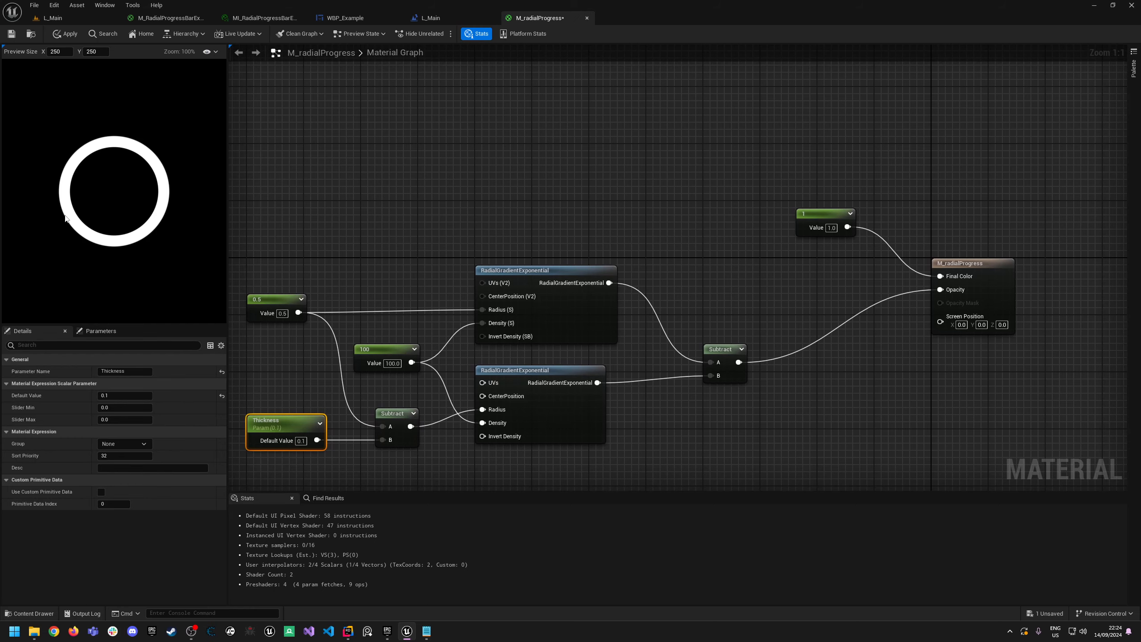
left_click_drag(831, 214, 881, 215)
Add an MF_UI_PolarCoordinates node in the empty space above the radial gradient nodes.
right_click_drag(652, 182, 917, 263)
scroll(585, 242, "down", 2)
right_click_drag(585, 242, 625, 325)
right_click_drag(665, 229, 570, 177)
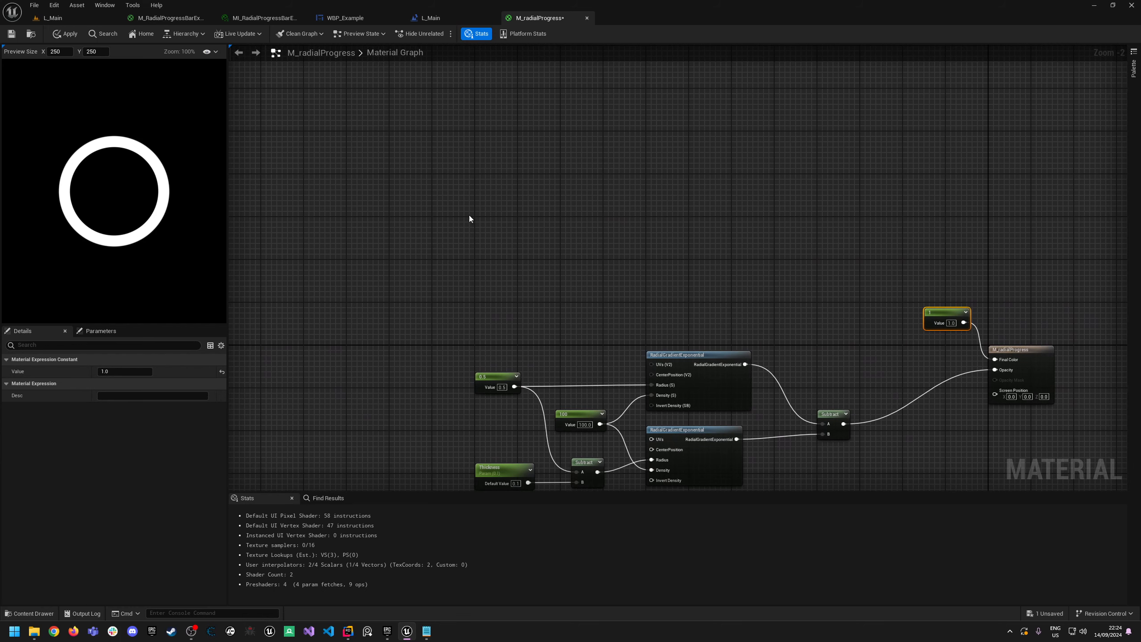
scroll(530, 232, "up", 1)
right_click(418, 224)
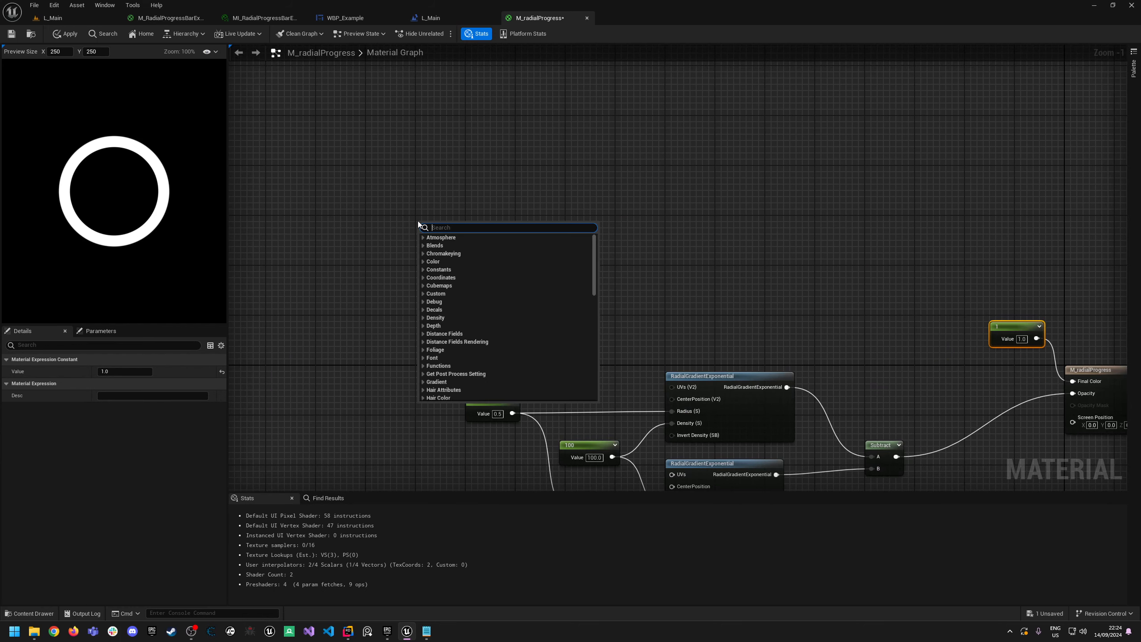
type("polar")
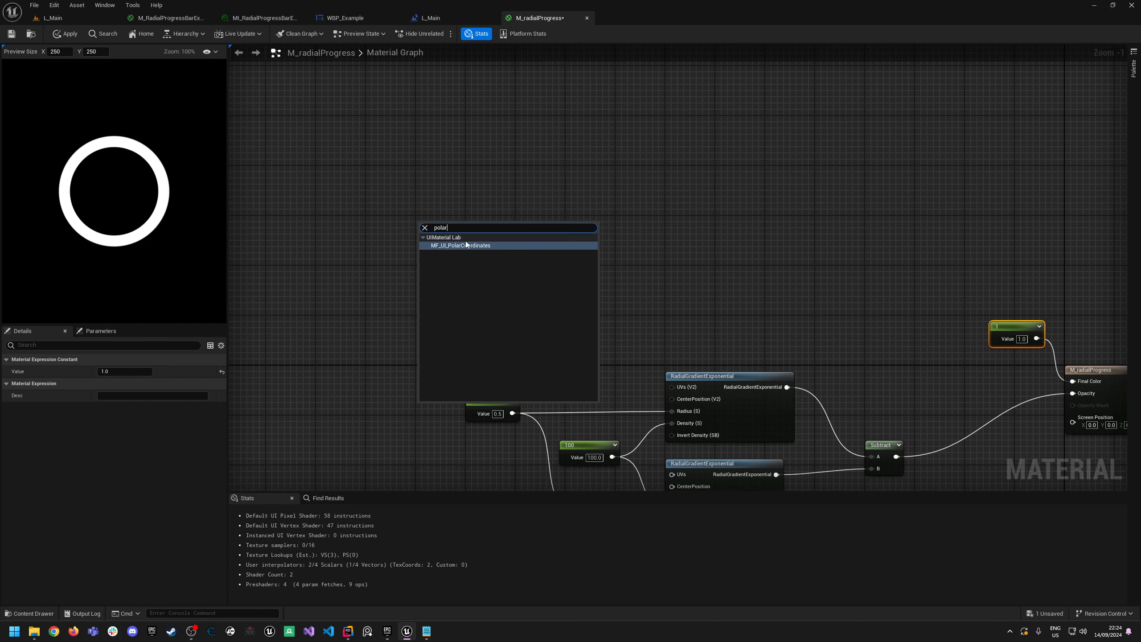
left_click(466, 245)
Add a 1-x node fed by the polar coordinates' Angle gradient output and place it right beside that node.
scroll(482, 246, "up", 1)
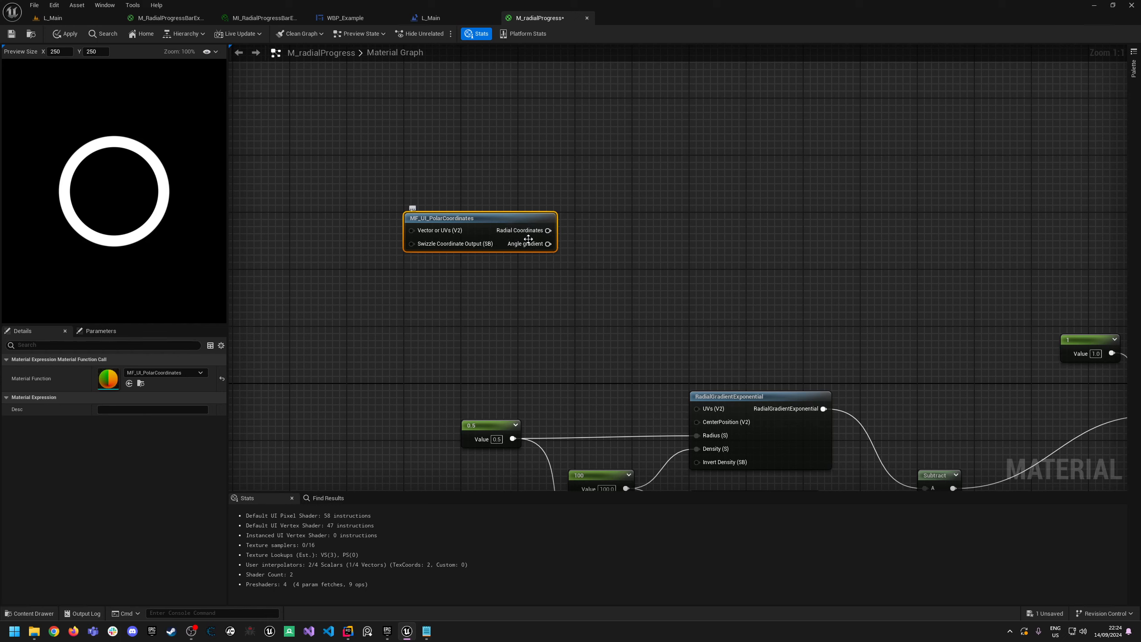
left_click_drag(549, 243, 593, 245)
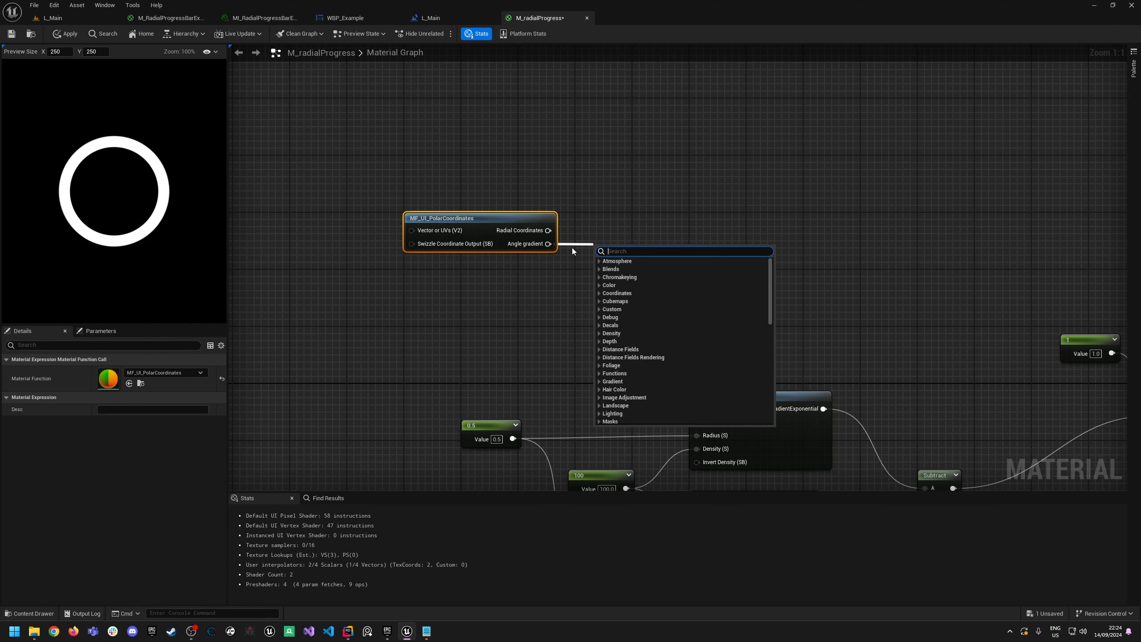
type("1-x")
key("Return")
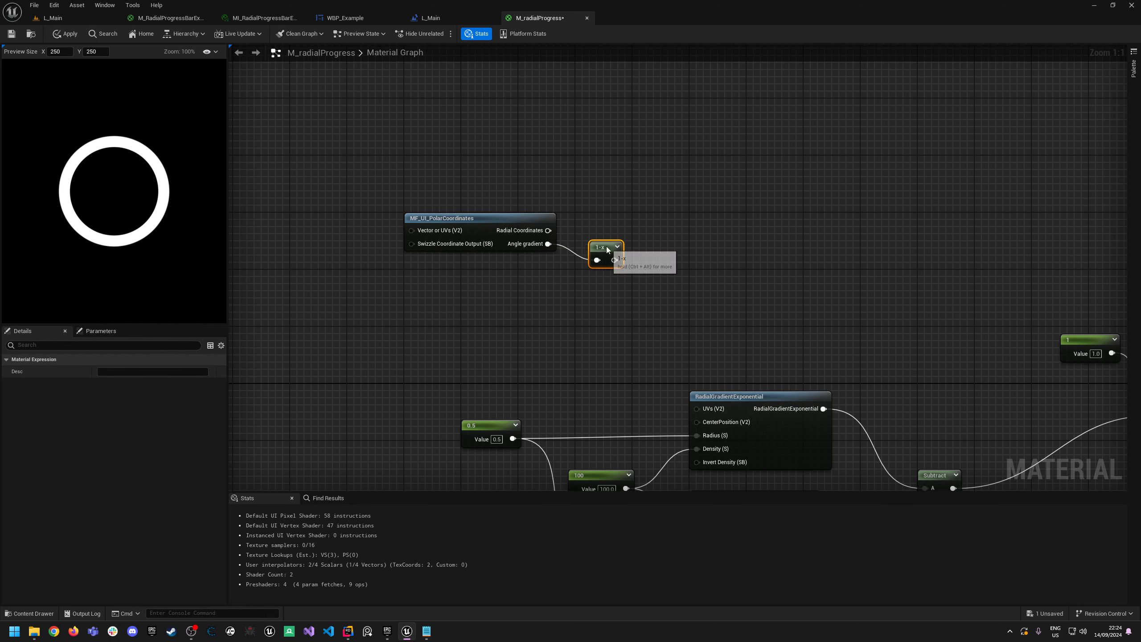
left_click_drag(608, 250, 593, 235)
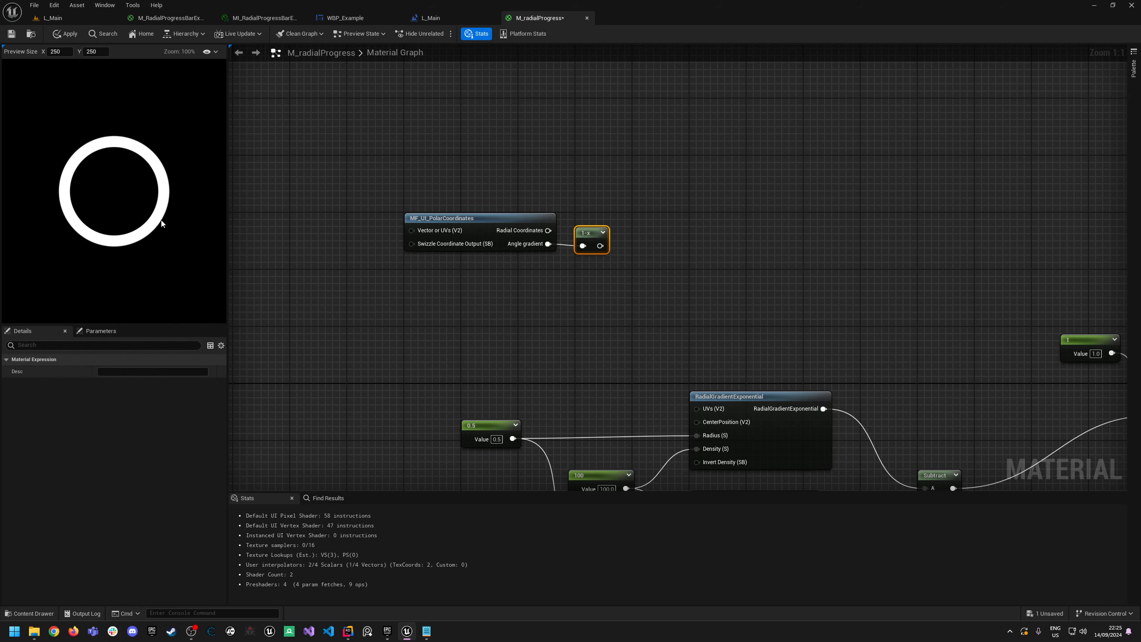
Add a Step node with the 1-x output connected to its Y input.
right_click_drag(646, 223, 544, 234)
left_click_drag(496, 261, 544, 241)
type("step")
key("Return")
right_click_drag(520, 241, 543, 235)
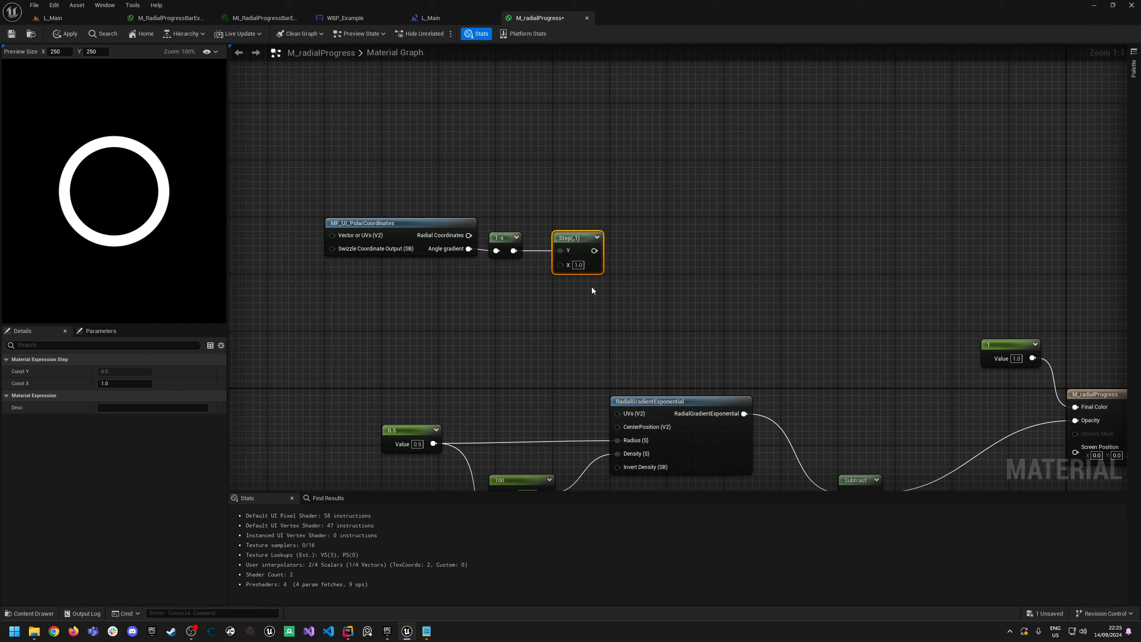
Set the Step node's X value to 0.5.
left_click(578, 265)
key("Right")
key("BackSpace")
key("BackSpace")
key("BackSpace")
type("0.5")
key("Return")
Add a LinearInterpolate node after the Step node and connect the Step output to its Alpha input.
right_click_drag(519, 243, 598, 299)
scroll(601, 194, "down", 1)
left_click_drag(442, 271, 448, 271)
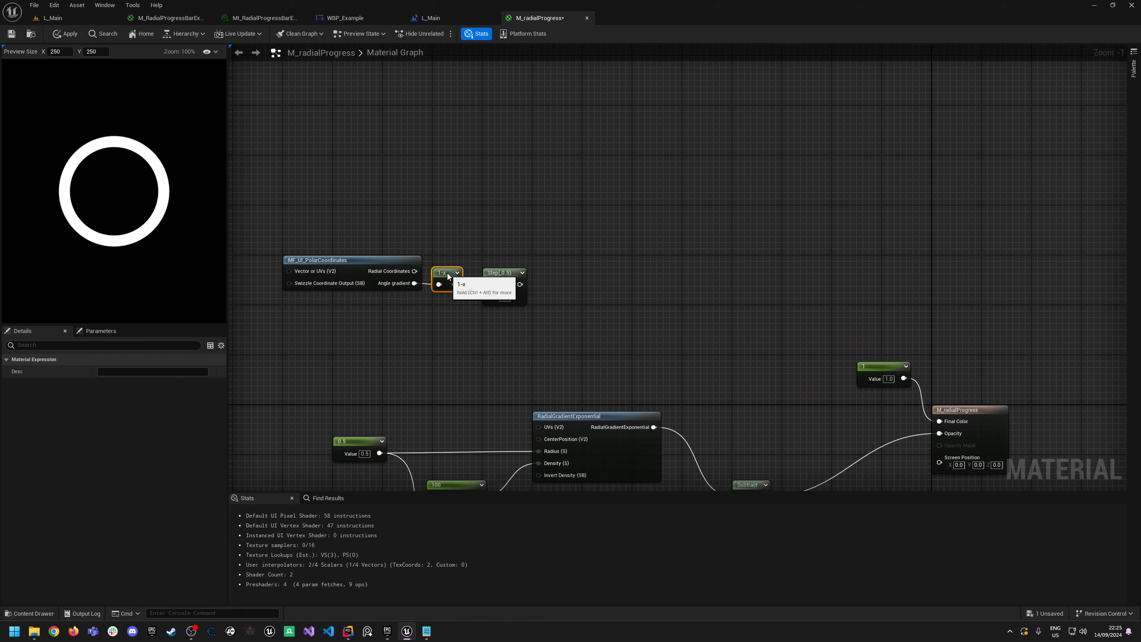
left_click_drag(520, 284, 589, 287)
type("lerp")
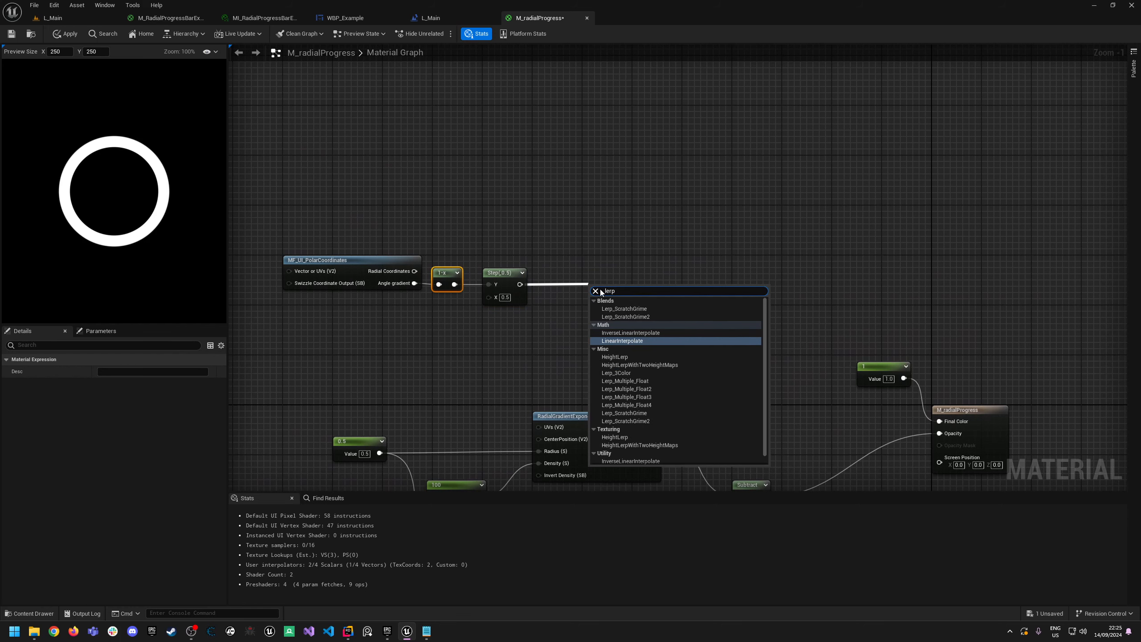
key("Return")
left_click_drag(613, 290, 613, 262)
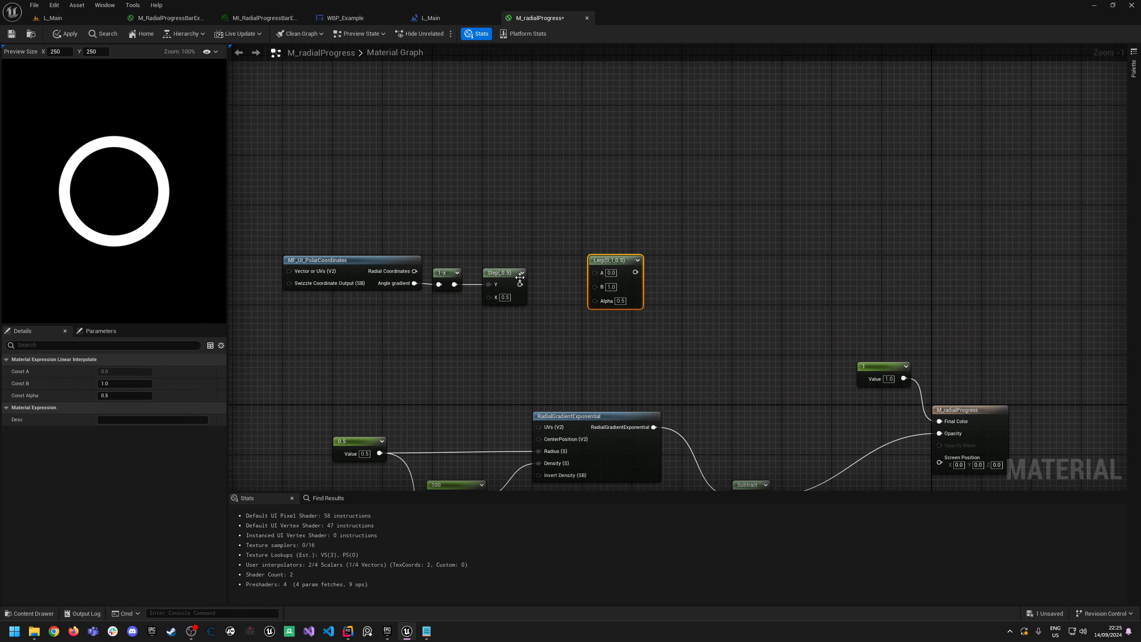
left_click_drag(519, 284, 597, 302)
left_click_drag(612, 262, 616, 249)
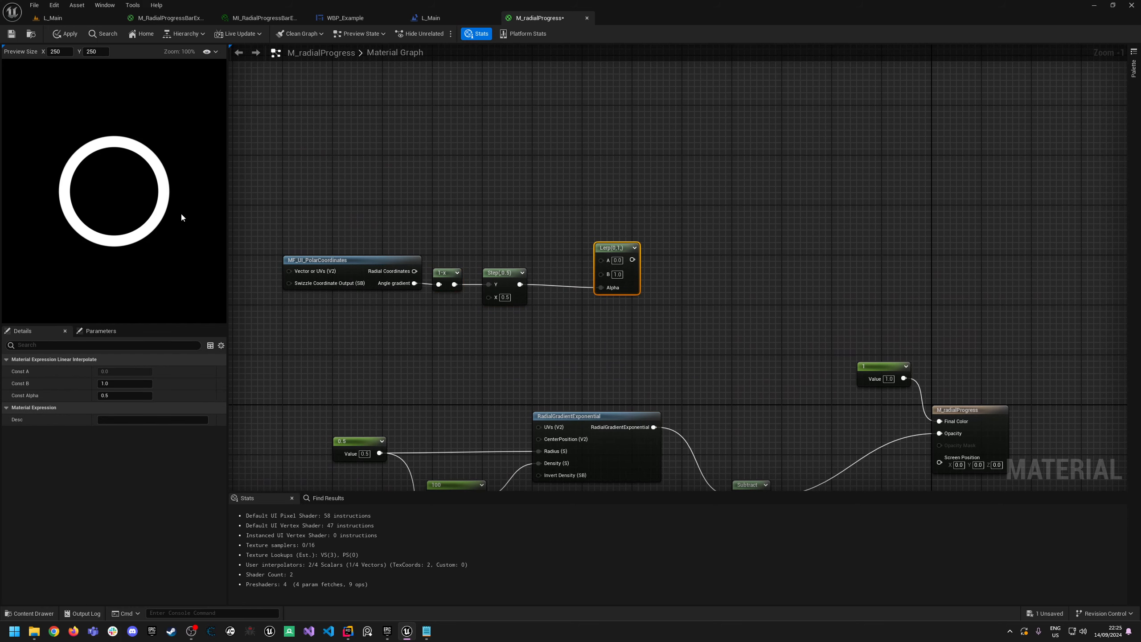
Add a vector parameter named BackgroundColor and place it above the Lerp node.
scroll(637, 275, "up", 1)
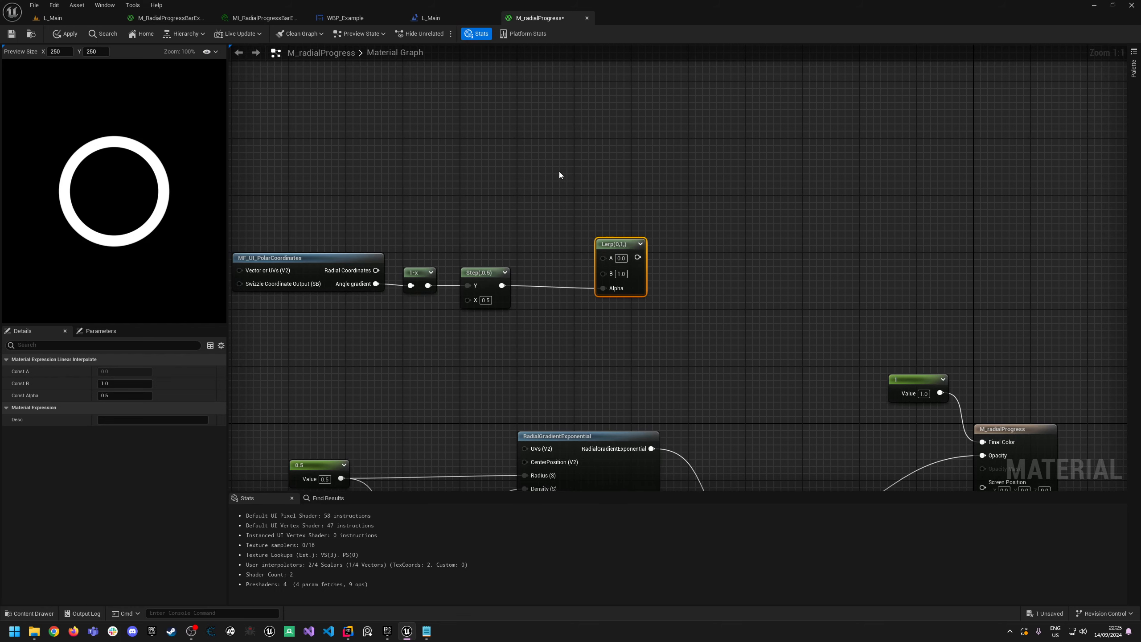
right_click_drag(559, 175, 702, 288)
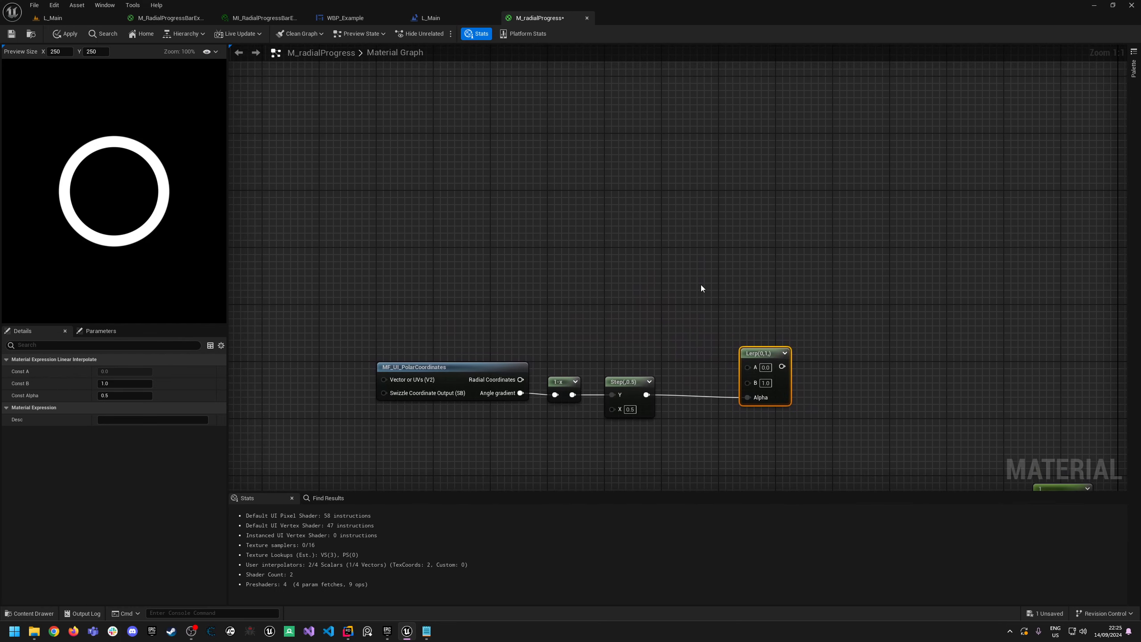
right_click_drag(701, 287, 596, 243)
right_click(597, 243)
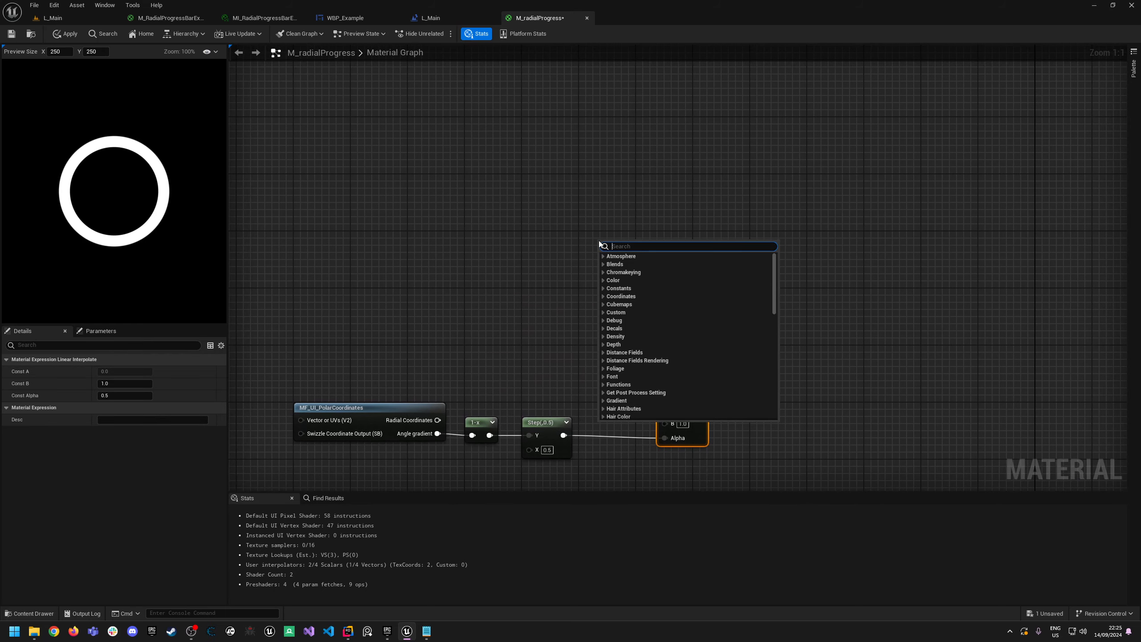
type("vectorpar")
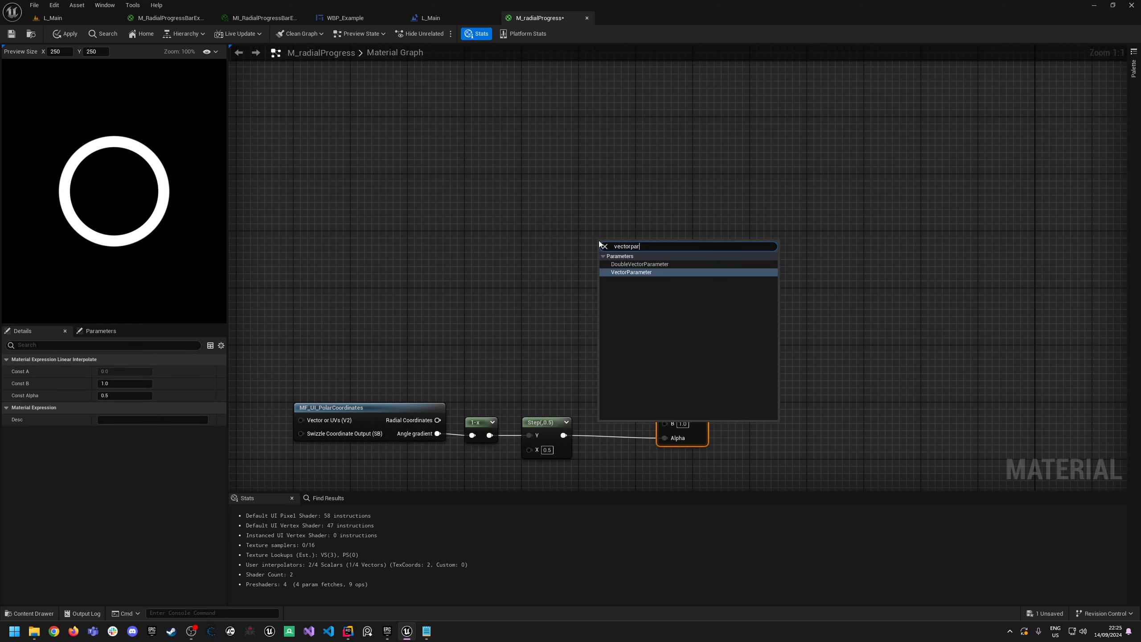
key("Return")
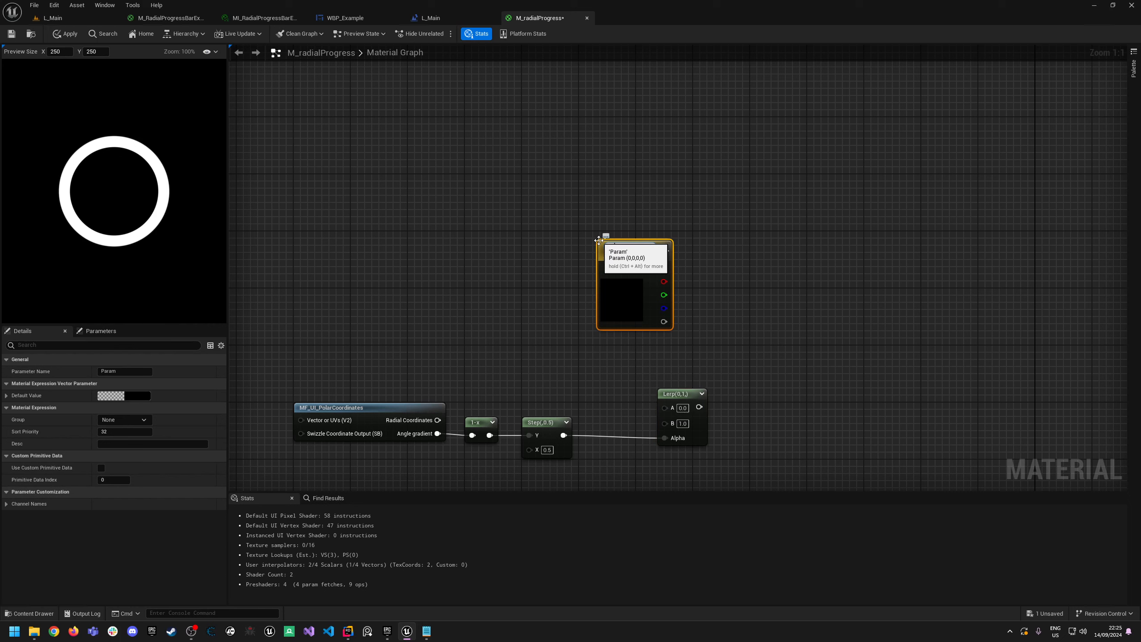
type("Background")
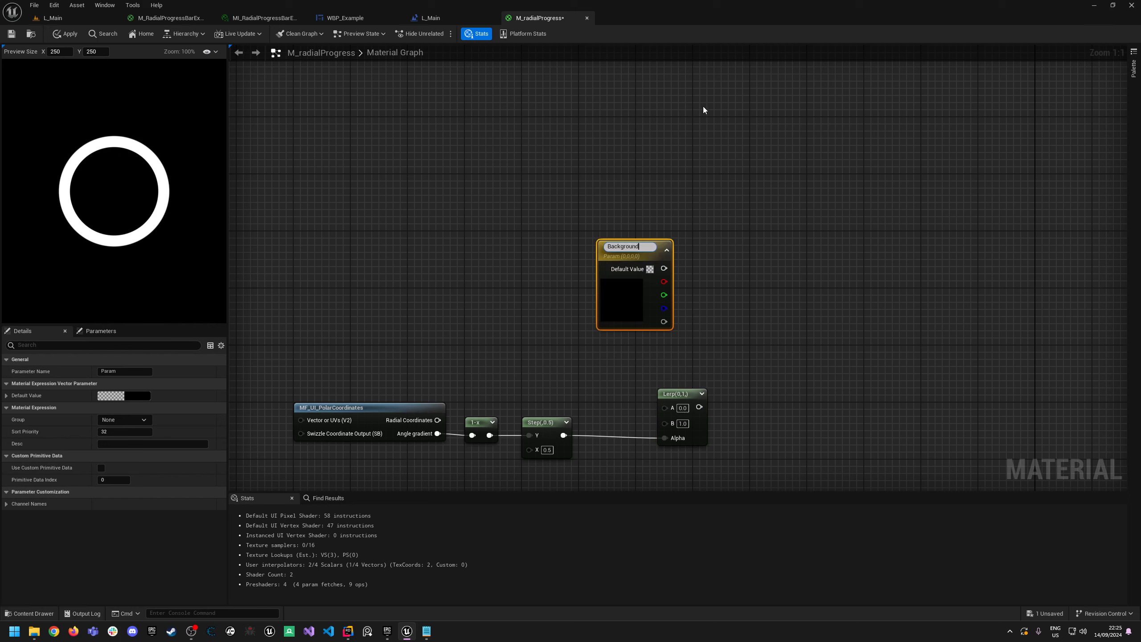
type("COlor")
key("Return")
left_click_drag(637, 250, 619, 191)
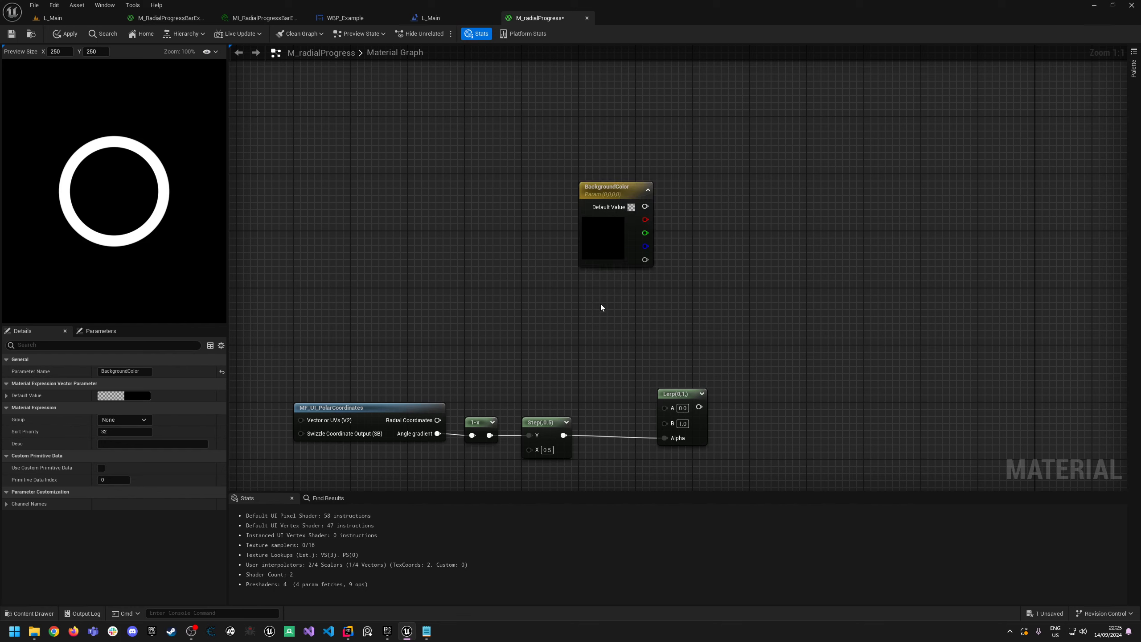
Duplicate the BackgroundColor parameter, name the copy ForegroundColor and place it directly below the original.
key("ctrl+d")
left_click_drag(620, 310, 606, 288)
key("F2")
type("Fo")
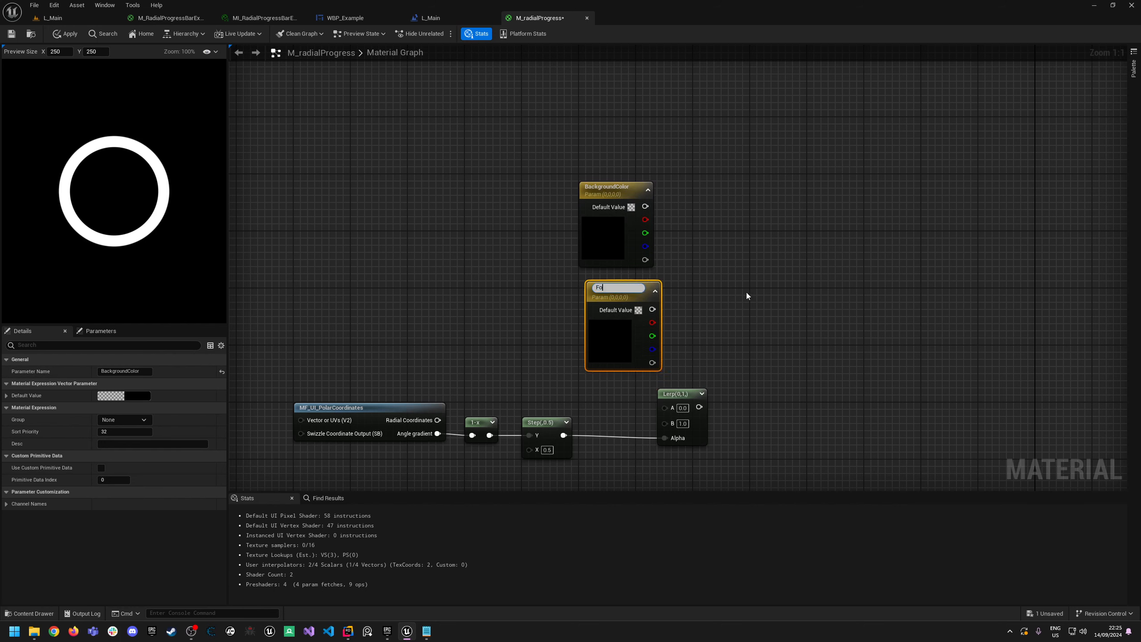
type("regroundCol")
type("or")
key("Return")
left_click_drag(633, 294, 619, 290)
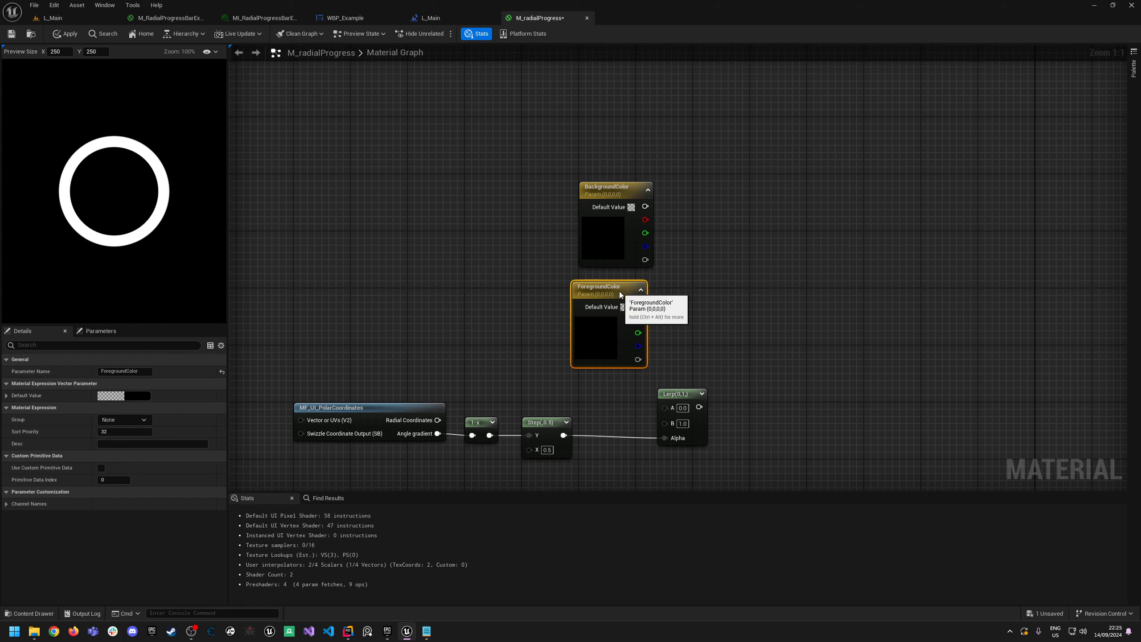
Connect BackgroundColor to the Lerp's A input and ForegroundColor to its B input, with the Lerp spaced farther out and the parameters aligned.
left_click_drag(672, 396, 751, 396)
left_click_drag(612, 292, 620, 292)
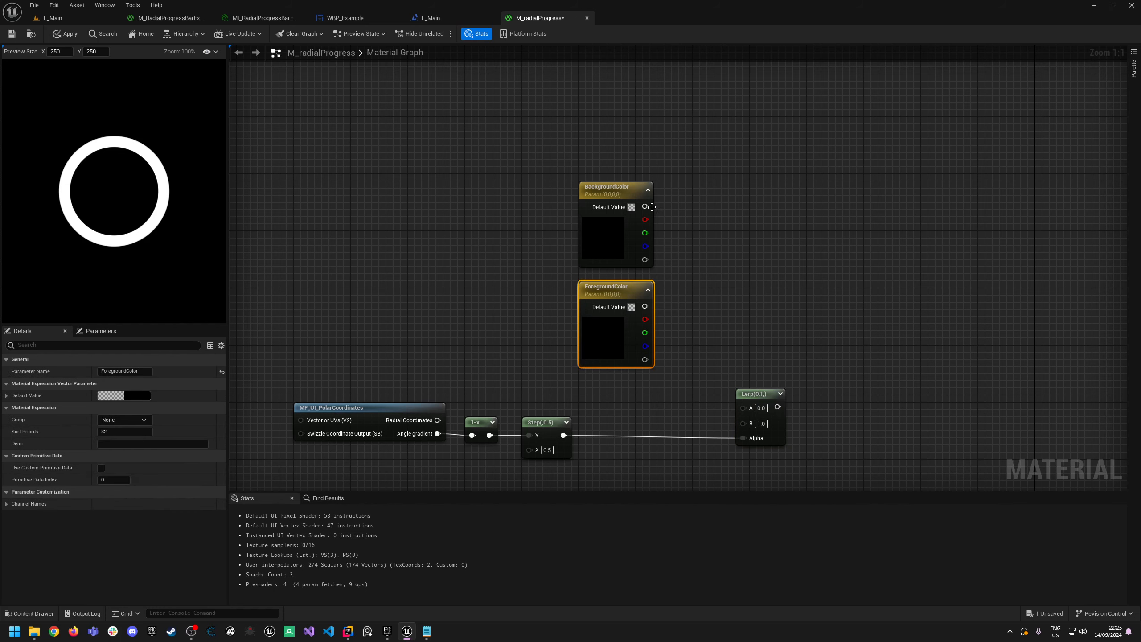
left_click_drag(645, 206, 743, 408)
left_click_drag(645, 306, 744, 419)
right_click_drag(759, 397, 646, 339)
left_click_drag(648, 336, 676, 338)
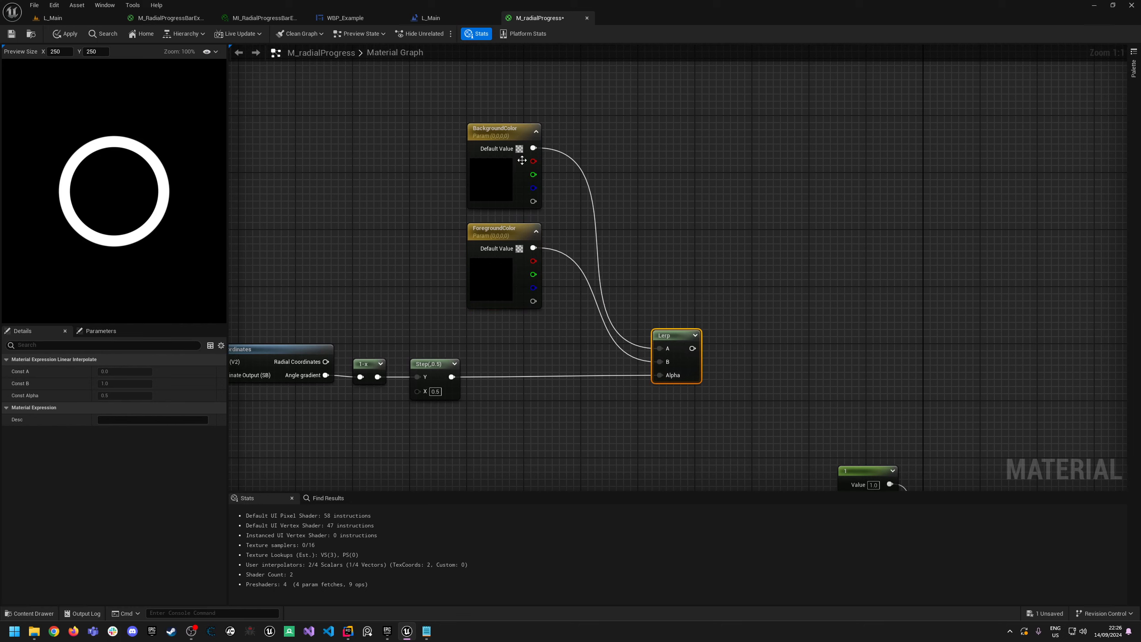
Set the BackgroundColor default to opaque red, with R 1.0 and A 1.0.
double_click(507, 171)
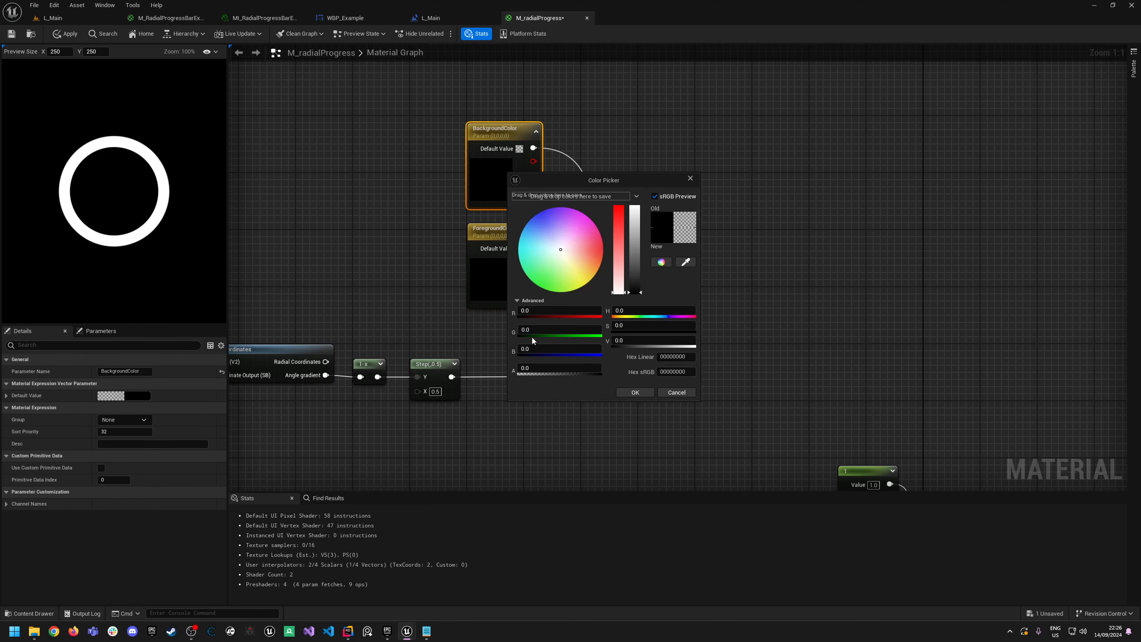
left_click_drag(541, 310, 602, 310)
type("1")
key("Return")
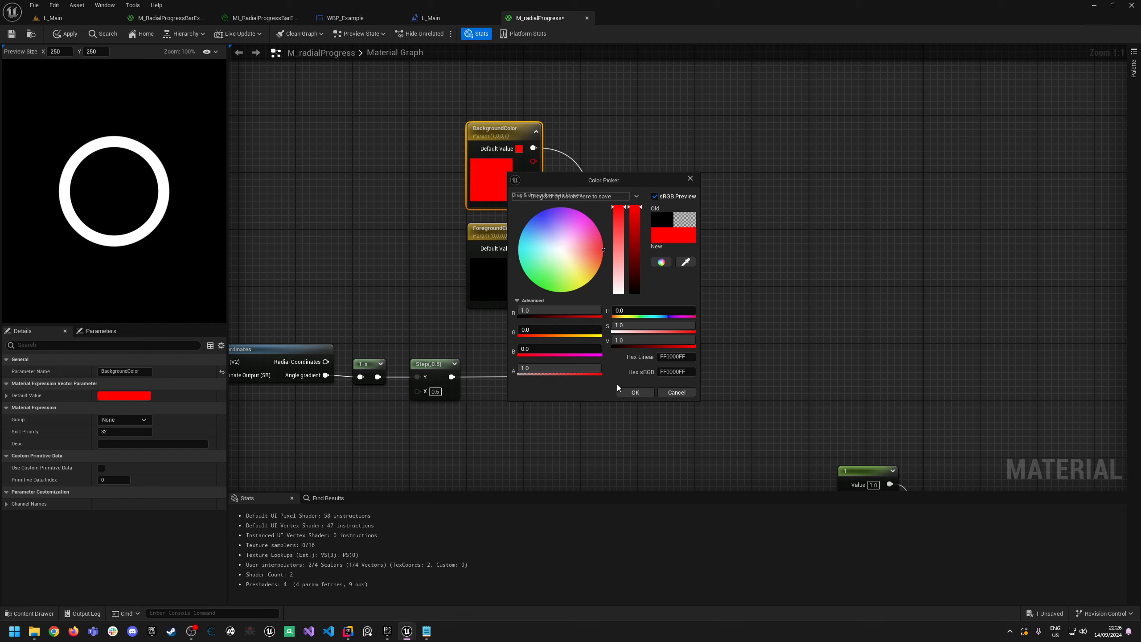
left_click(629, 391)
Set the ForegroundColor default to opaque green, with full green and alpha values.
double_click(491, 295)
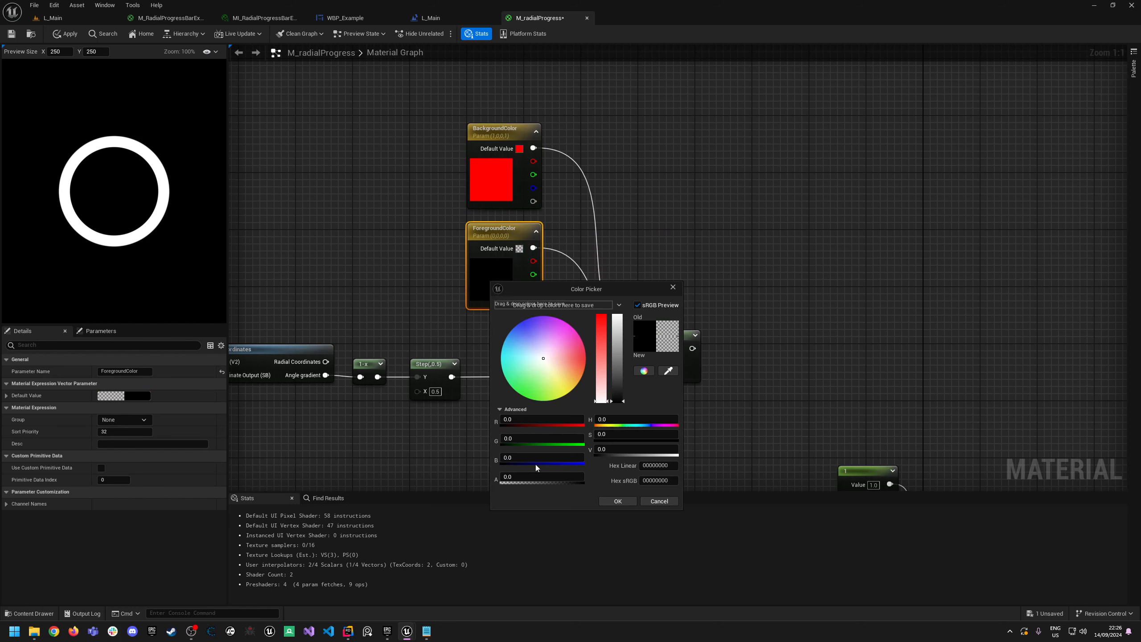
left_click_drag(513, 438, 585, 477)
left_click(603, 499)
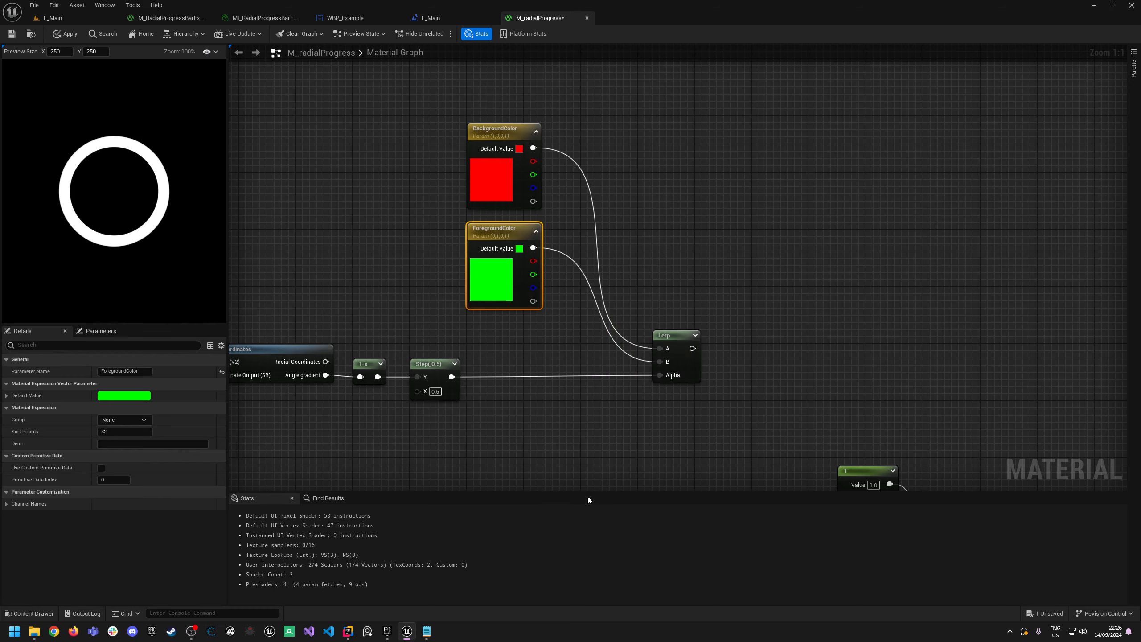
Connect the Lerp output to the material's Final Color, replacing and deleting the constant 1 node.
right_click_drag(942, 334, 827, 122)
right_click_drag(816, 276, 870, 377)
left_click(870, 378, "alt")
left_click_drag(612, 191, 761, 301)
key("Delete")
right_click_drag(729, 194, 1019, 302)
right_click_drag(909, 247, 826, 212)
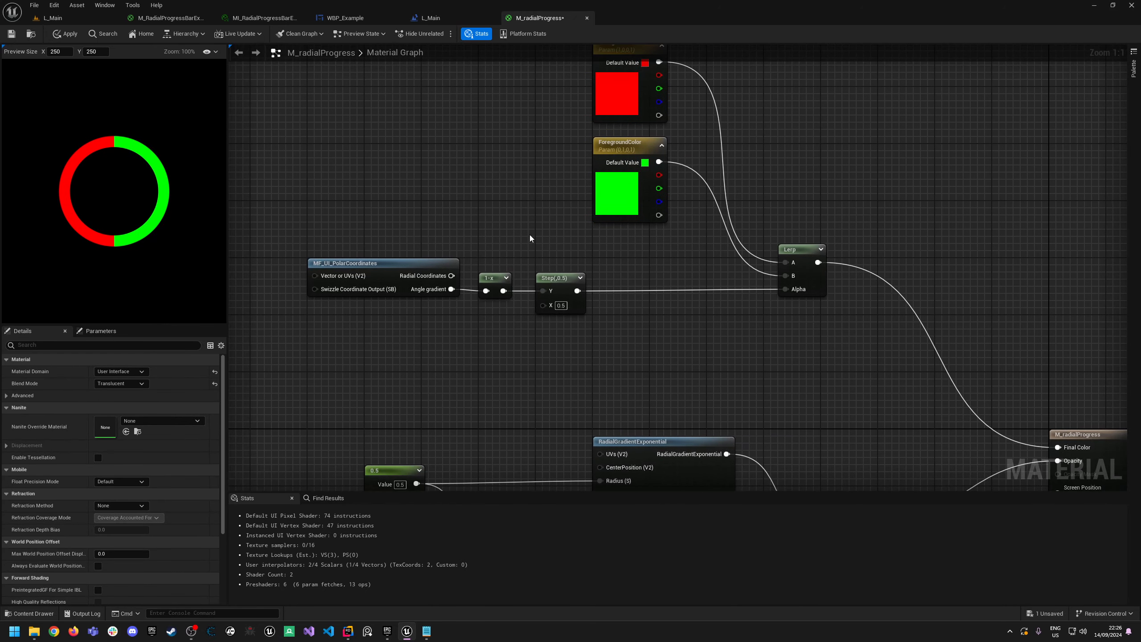
Add a RemapValueRangeNormalized node below the polar coordinates node and connect its Result to the Step's X input.
mouse_move(530, 238)
right_mouse_down()
mouse_move(500, 242)
mouse_move(539, 248)
right_mouse_up()
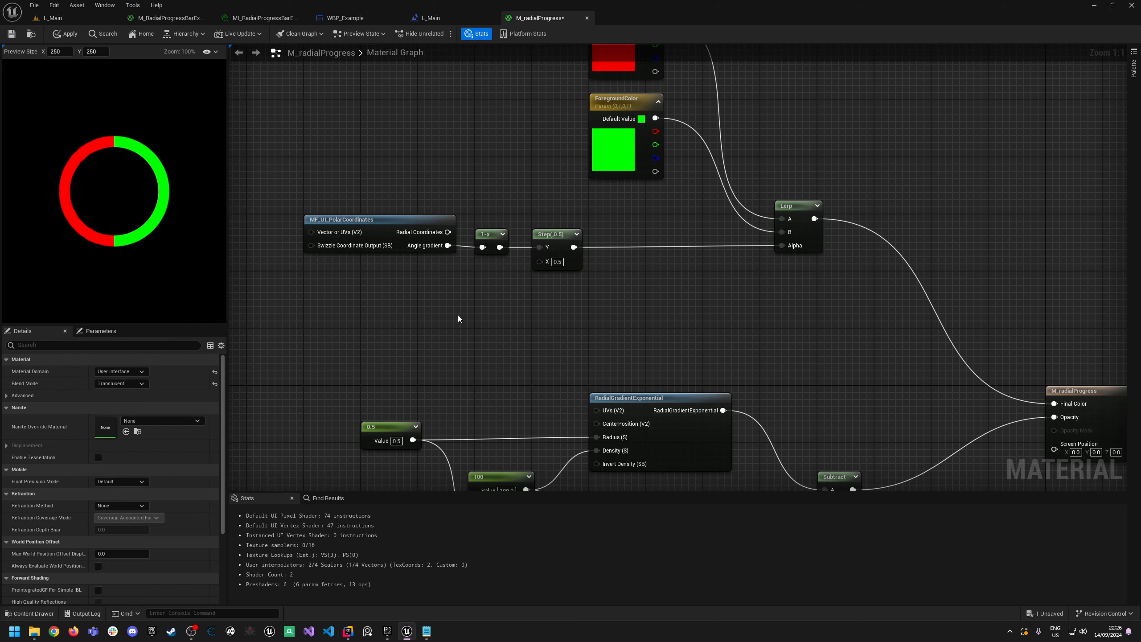
right_click_drag(459, 316, 509, 321)
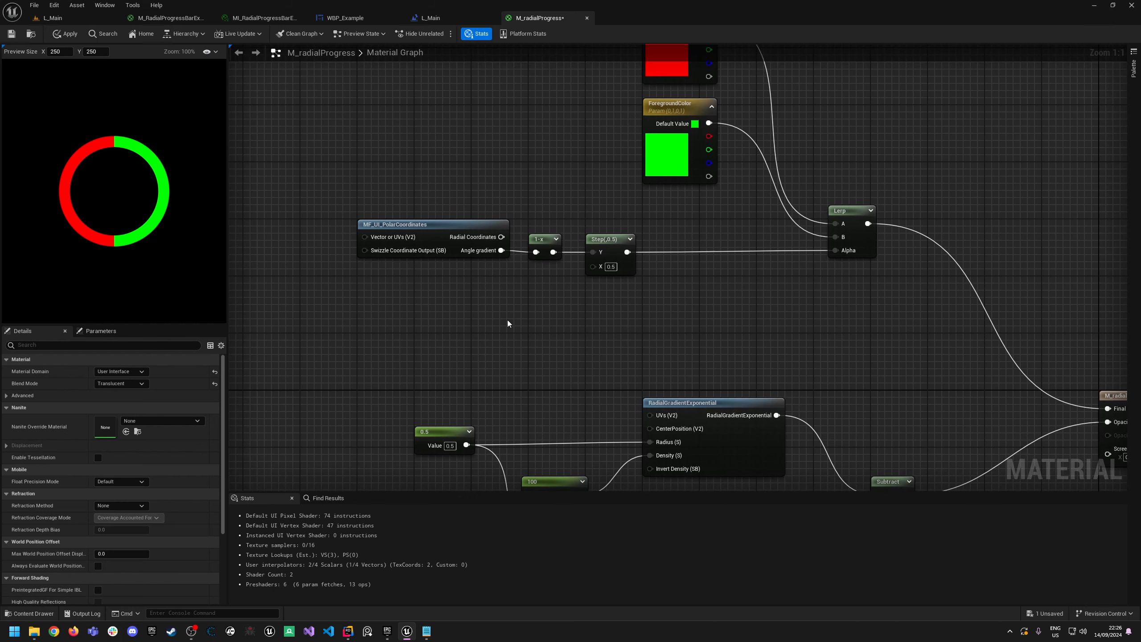
right_click(405, 314)
right_click(431, 298)
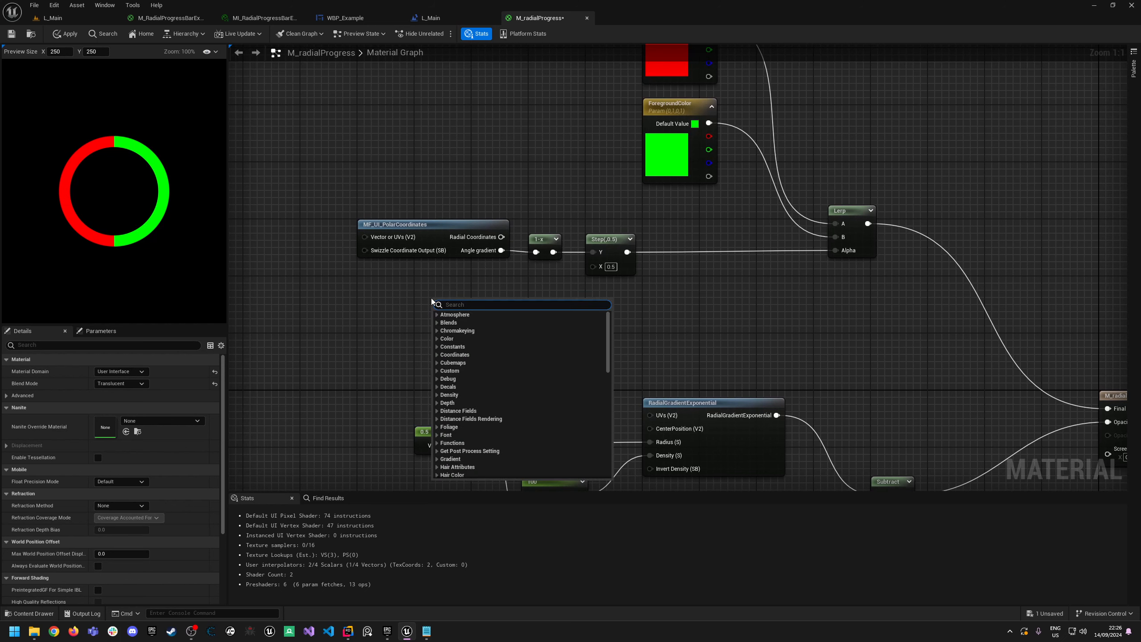
type("renam")
key("BackSpace")
key("BackSpace")
key("BackSpace")
type("map")
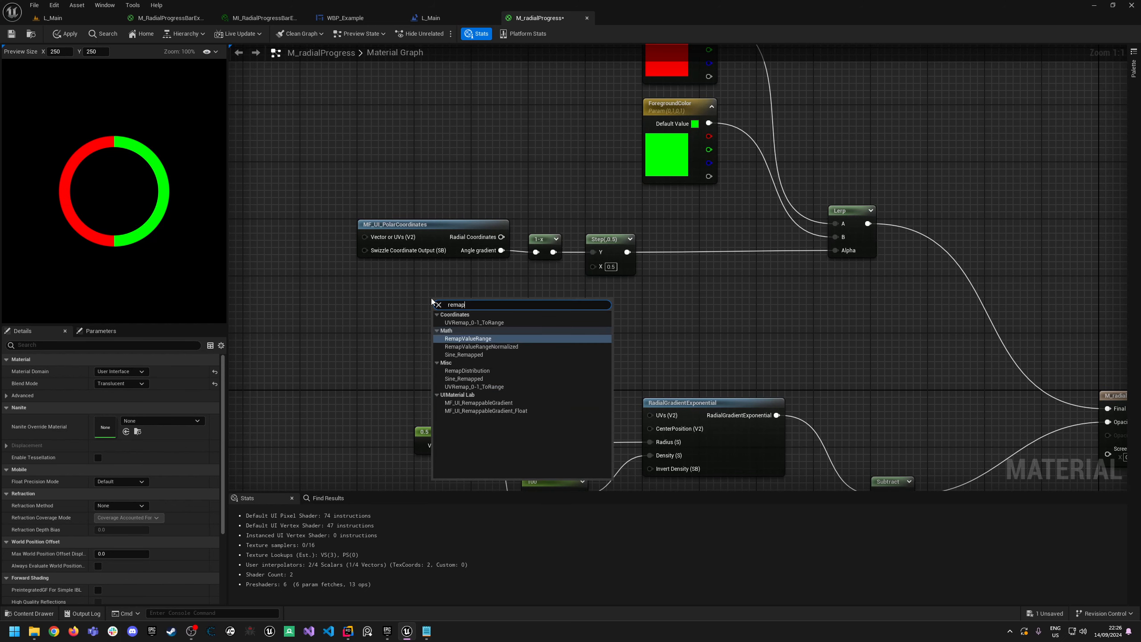
key("Return")
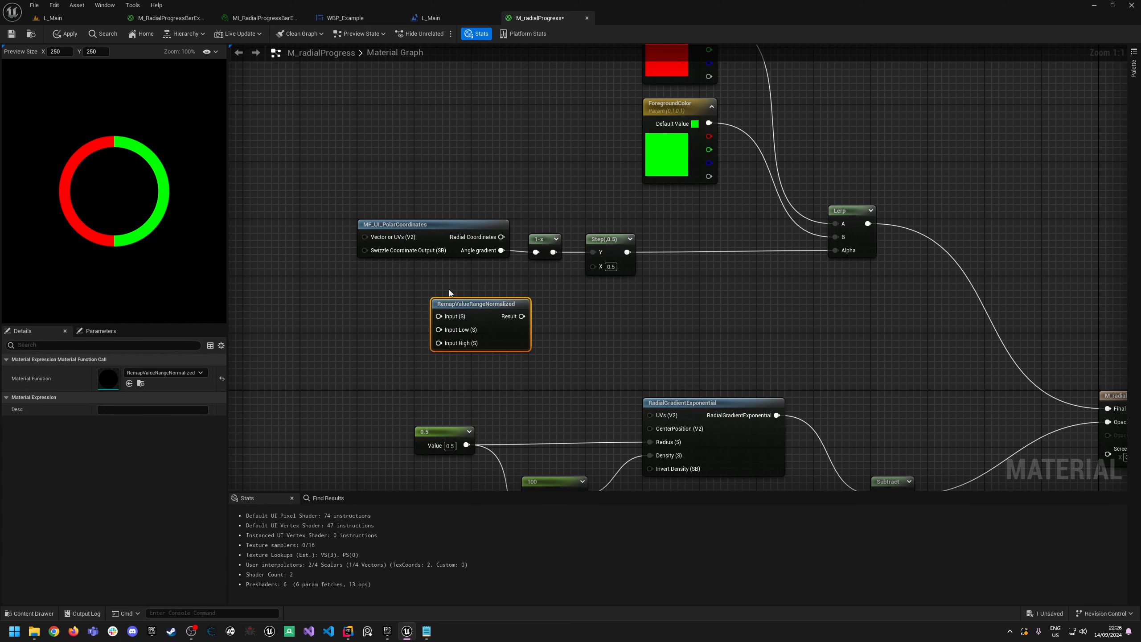
left_click_drag(491, 312, 592, 265)
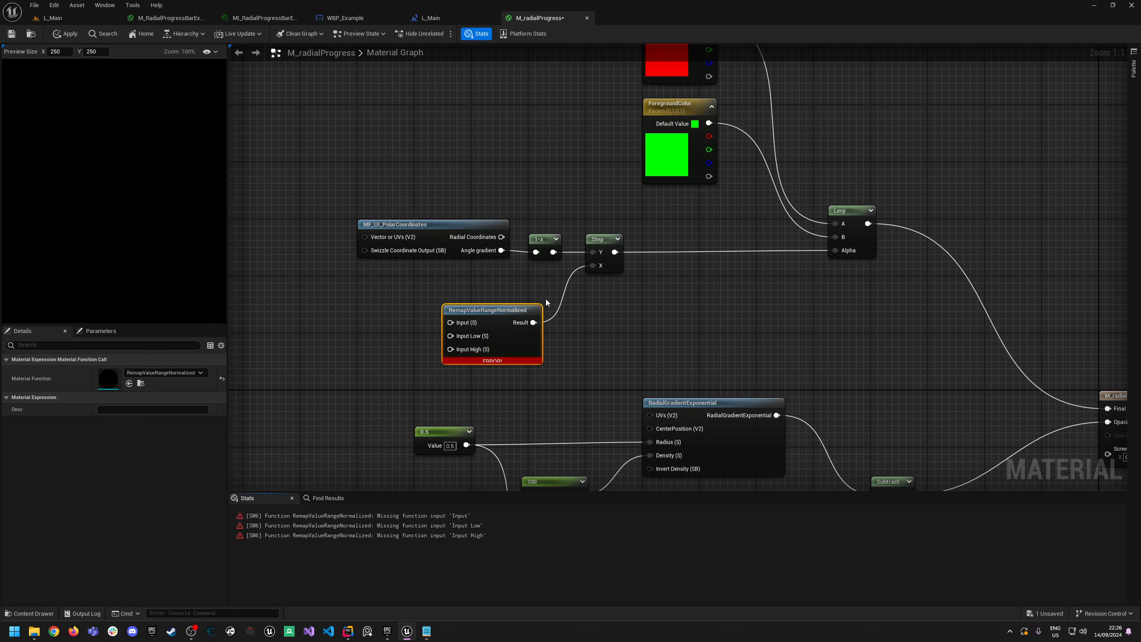
Add a scalar parameter named Angle beside the remap node and connect it to the remap's Input.
left_click(401, 298)
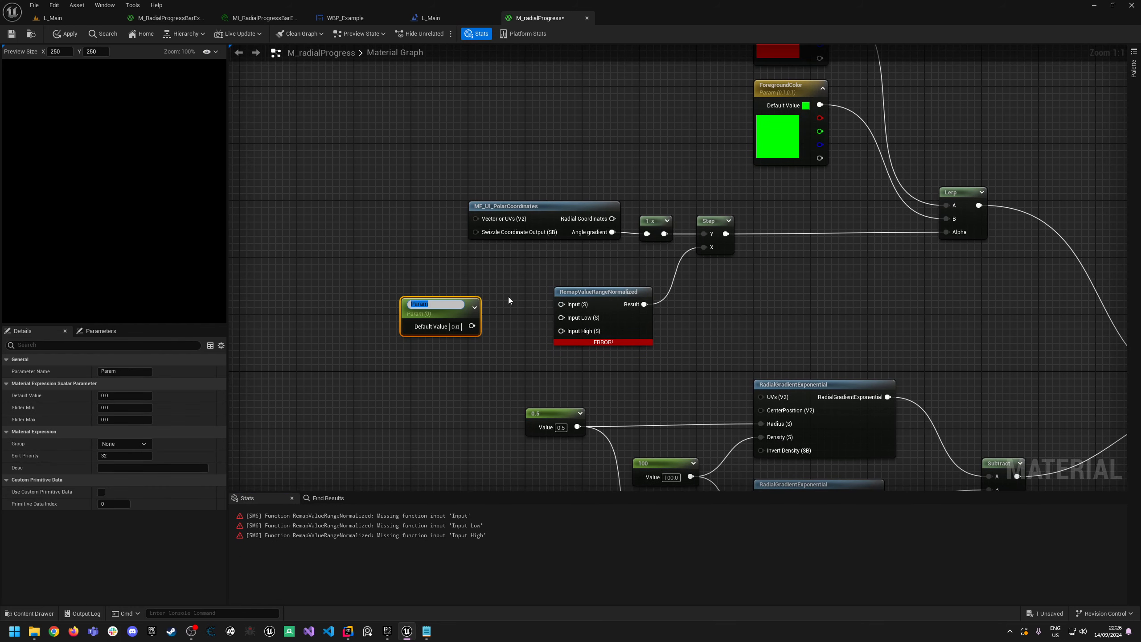
type("Angle")
key("Return")
left_click_drag(471, 322, 489, 293)
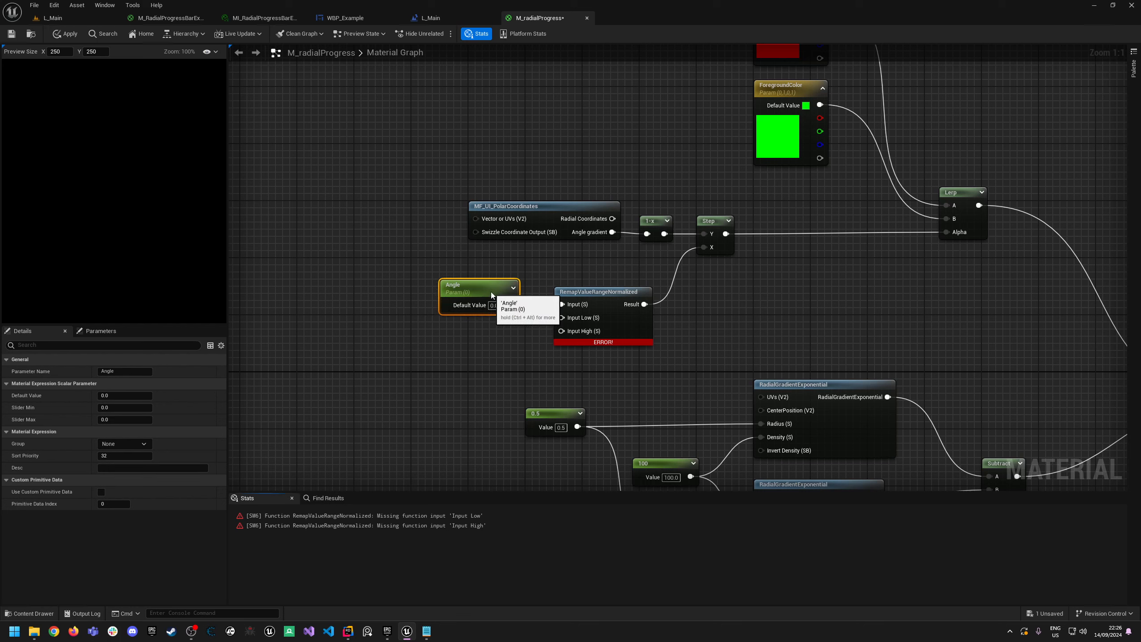
Add two constants, 0 connected to the remap's Input Low and 360 connected to its Input High.
key("1")
left_click(456, 337)
left_click(477, 385)
left_click_drag(492, 341, 563, 320)
left_click_drag(510, 388, 562, 331)
left_click(481, 385)
type("3")
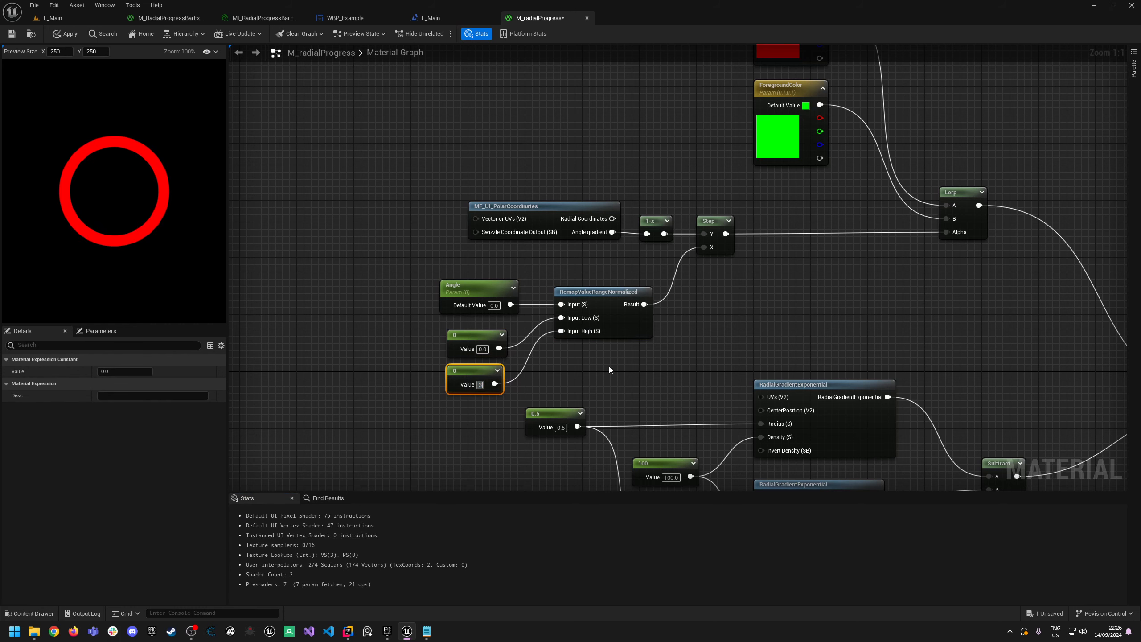
type("60")
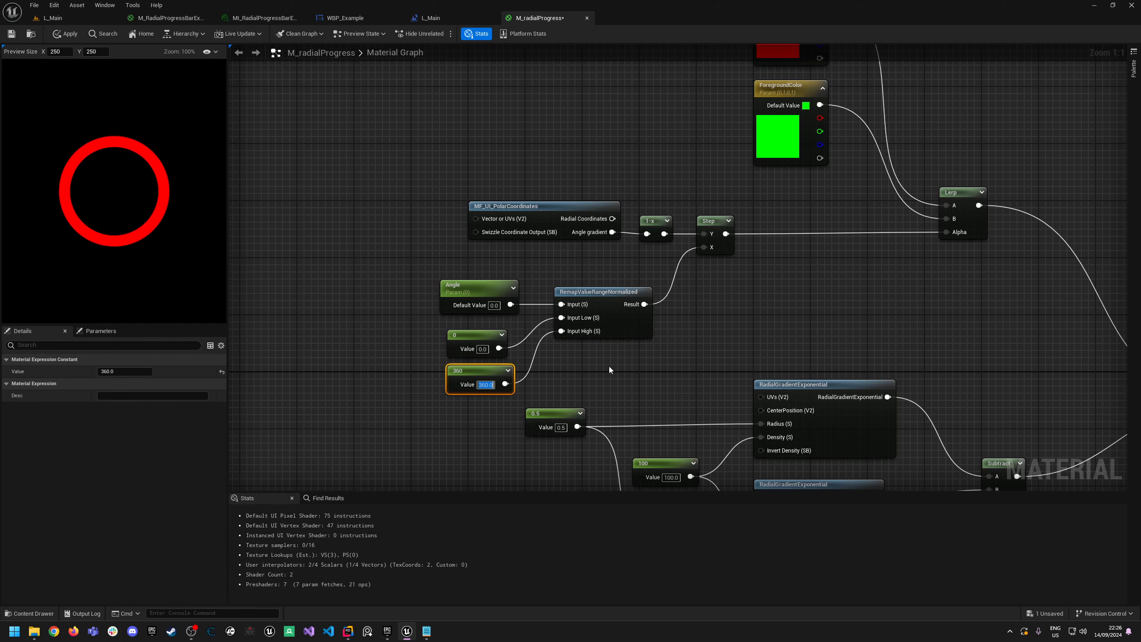
left_click(686, 360)
Set the Angle parameter's default value to 180 and save the material.
right_click_drag(696, 368, 579, 382)
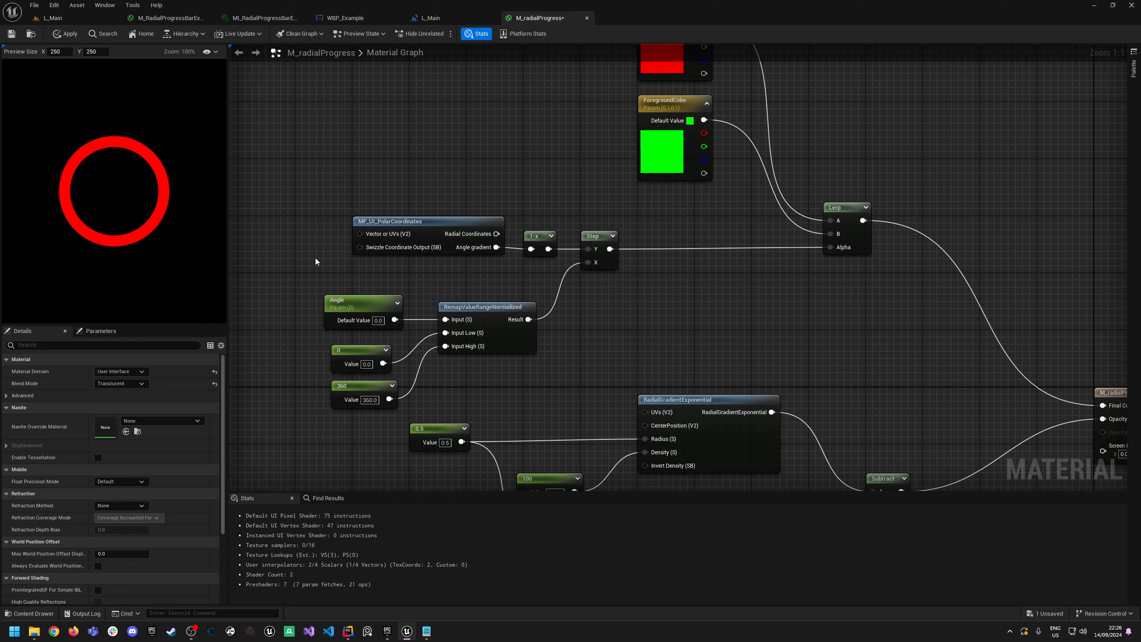
left_click(378, 320)
type("180")
key("Return")
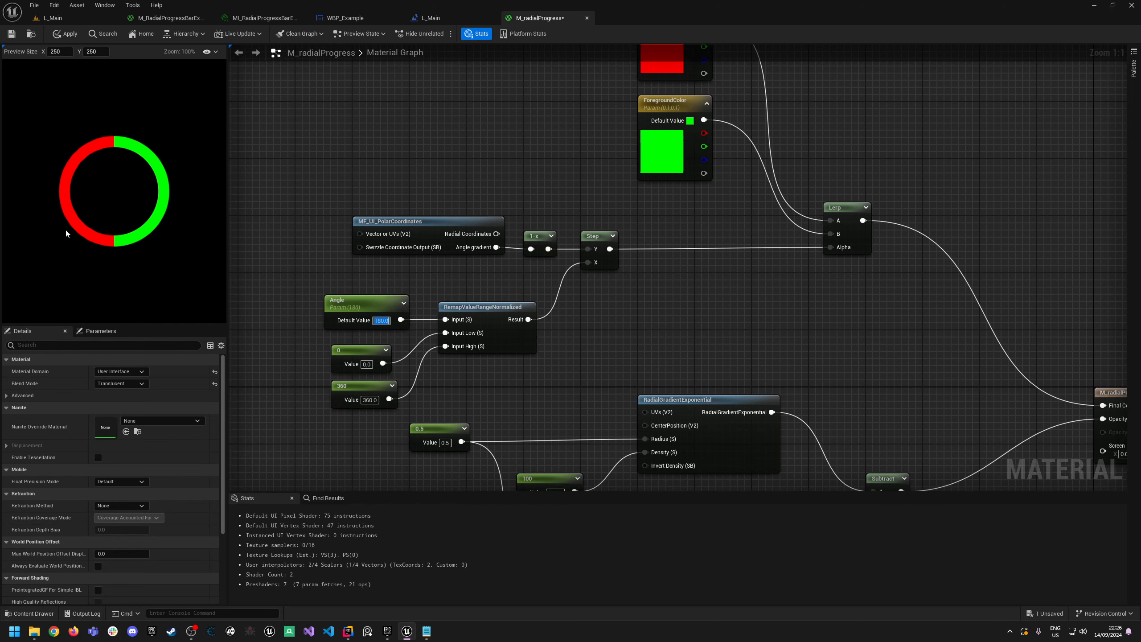
scroll(320, 179, "down", 2)
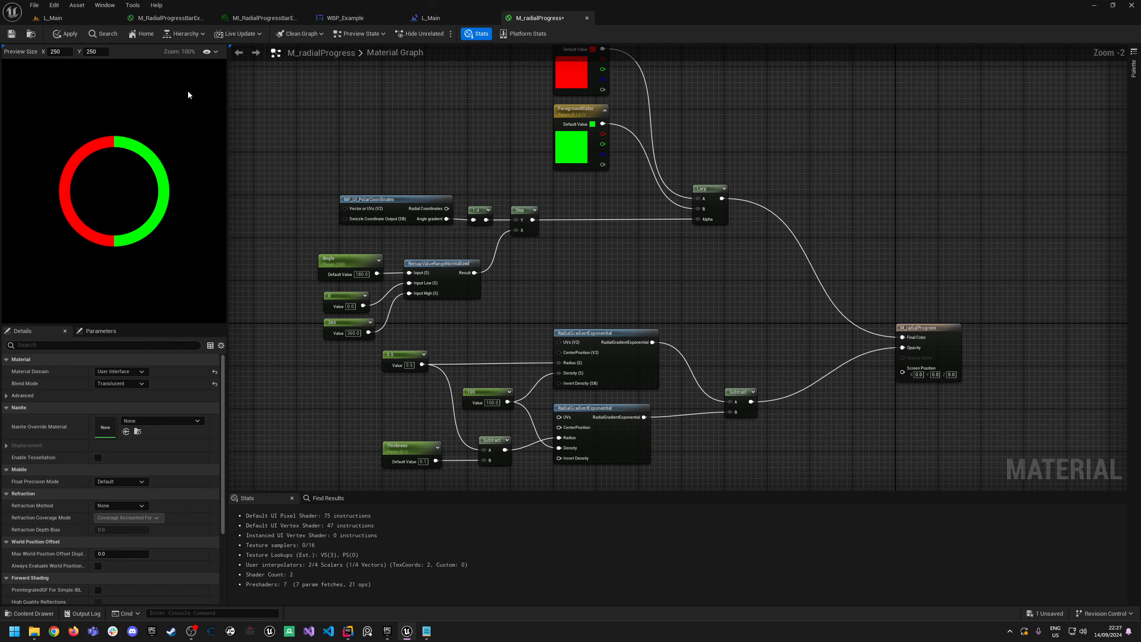
left_click(14, 36)
Move the whole group of ring-shape nodes down and away from the angle nodes to free up space.
scroll(545, 286, "up", 2)
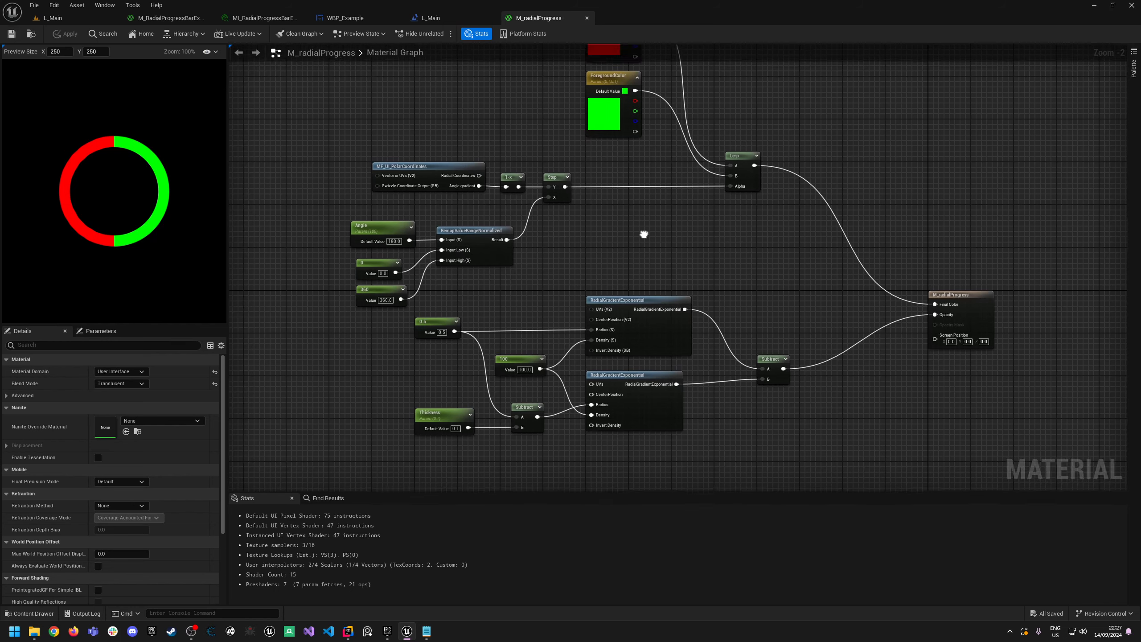
right_click_drag(715, 330, 736, 382)
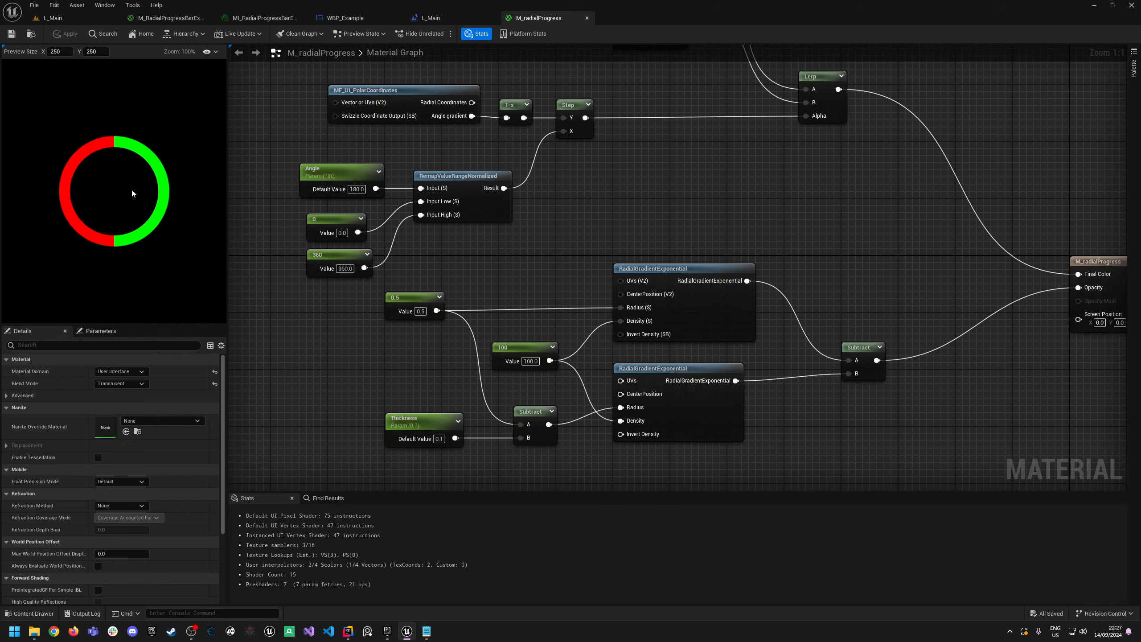
right_click_drag(789, 424, 784, 372)
left_click_drag(894, 457, 382, 218)
left_click_drag(667, 225, 543, 305)
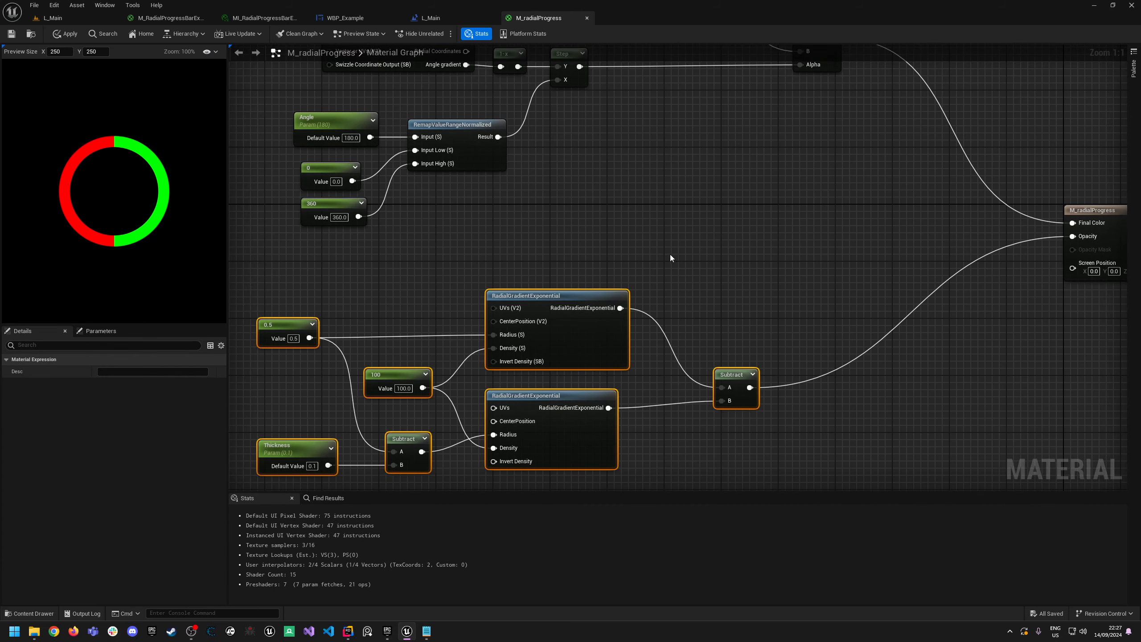
Add a second Lerp node below the color Lerp and connect the Step output to its Alpha.
right_click_drag(694, 241, 630, 353)
left_click(642, 328)
left_click(742, 157)
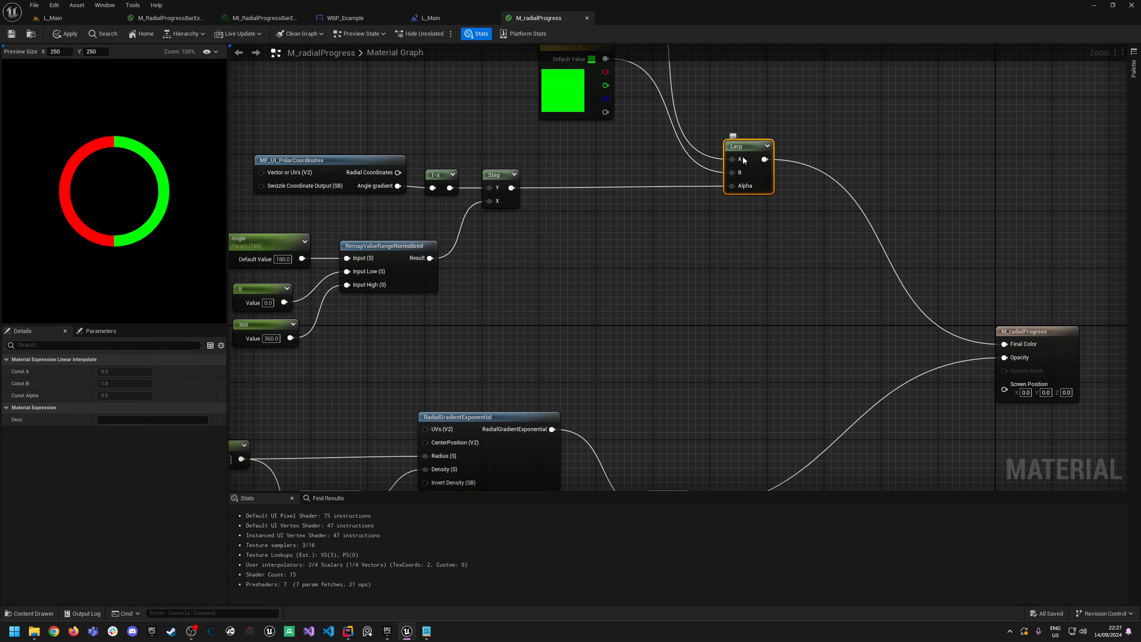
left_click(655, 250)
left_click_drag(685, 253, 706, 267)
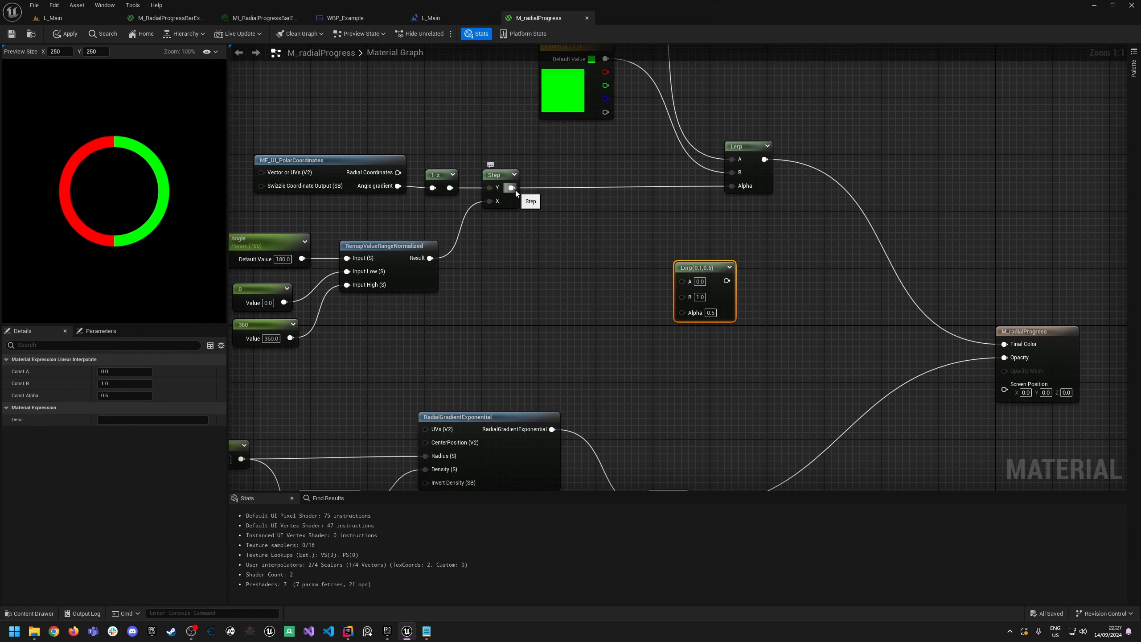
left_click_drag(515, 190, 682, 313)
left_click_drag(707, 268, 764, 274)
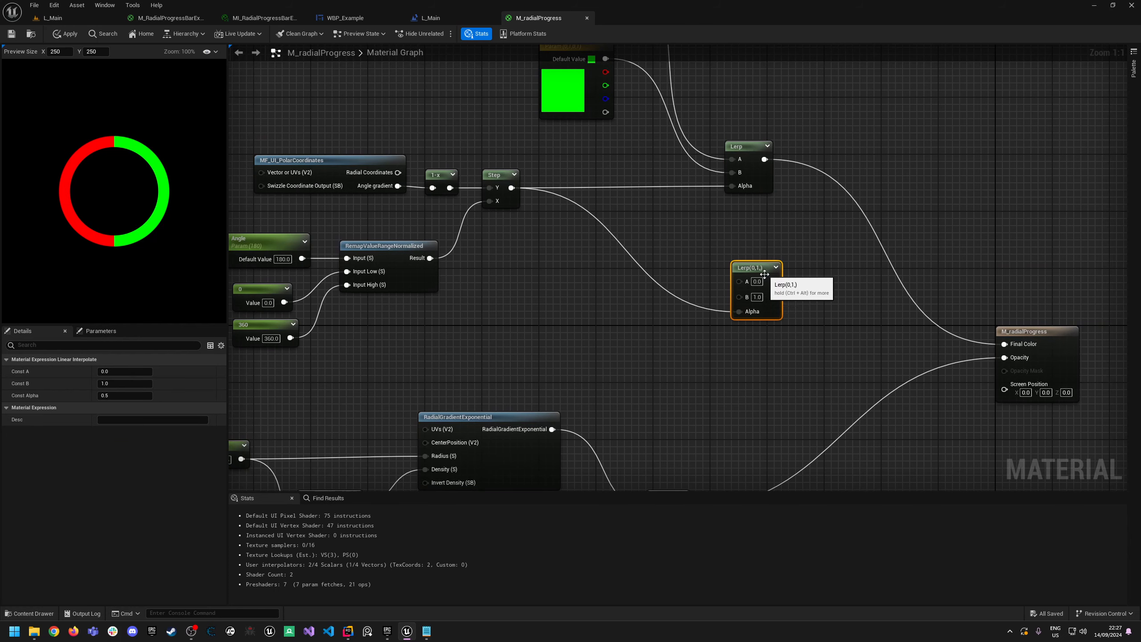
Add a Multiply node after the ring's final Subtract, feeding the Subtract output into its A input.
right_click_drag(763, 274, 567, 353)
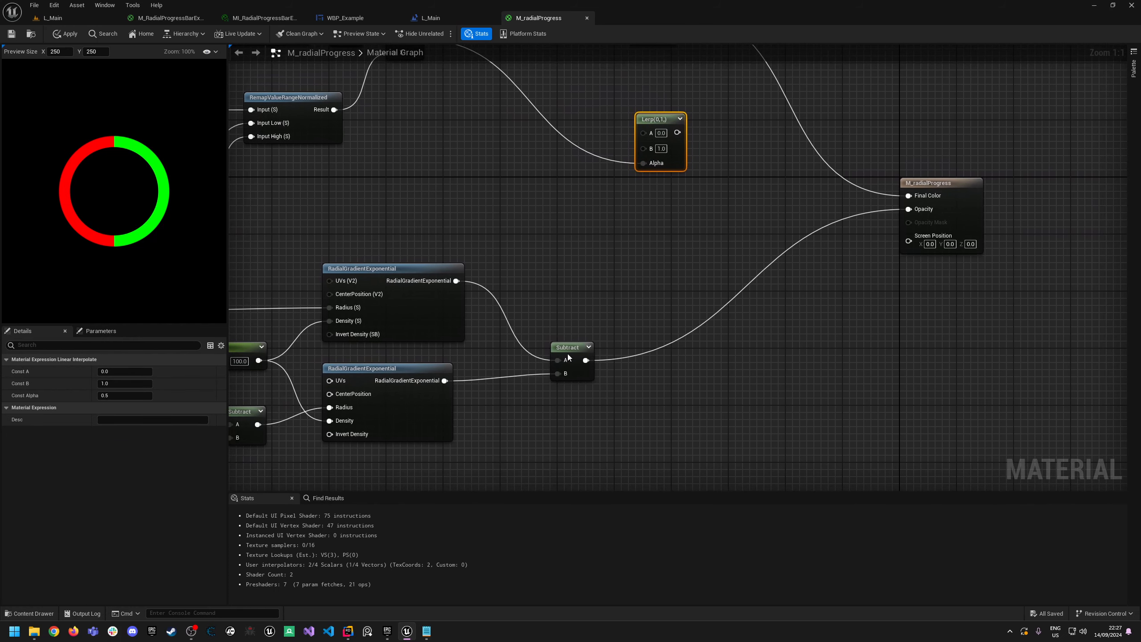
left_click_drag(567, 354, 648, 294)
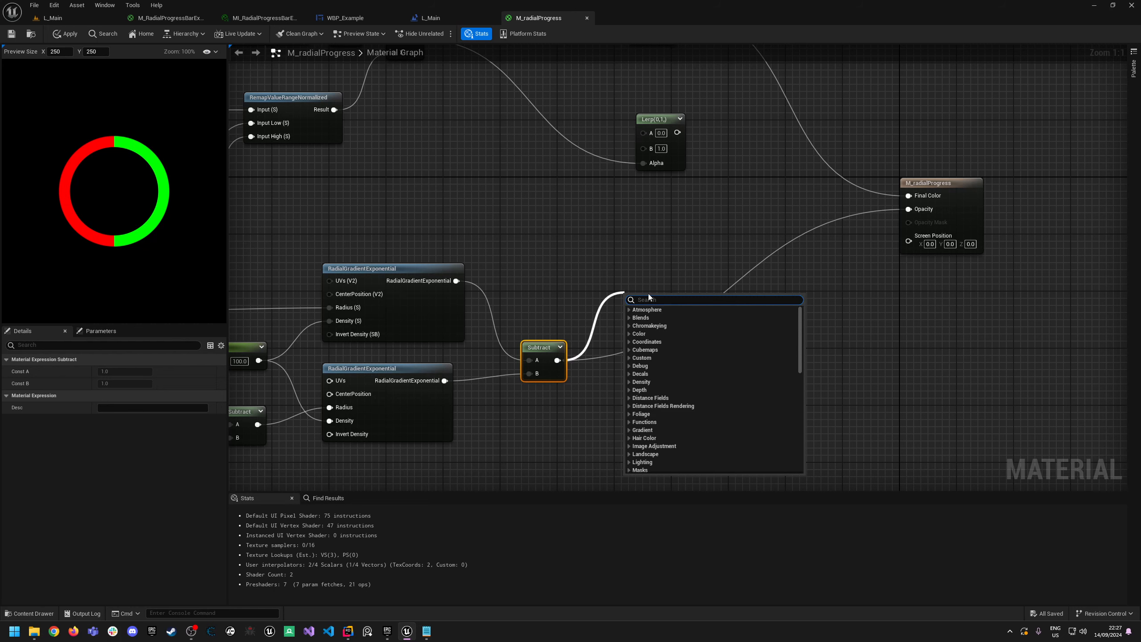
type("multiply")
key("Return")
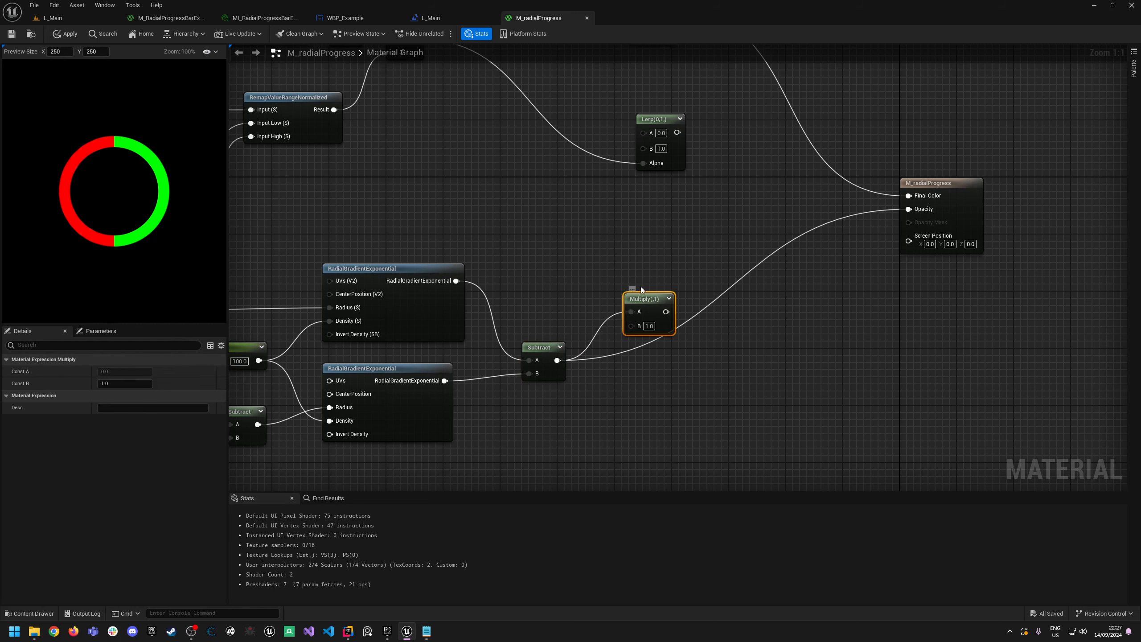
left_click_drag(649, 316, 669, 362)
right_click_drag(691, 407, 714, 370)
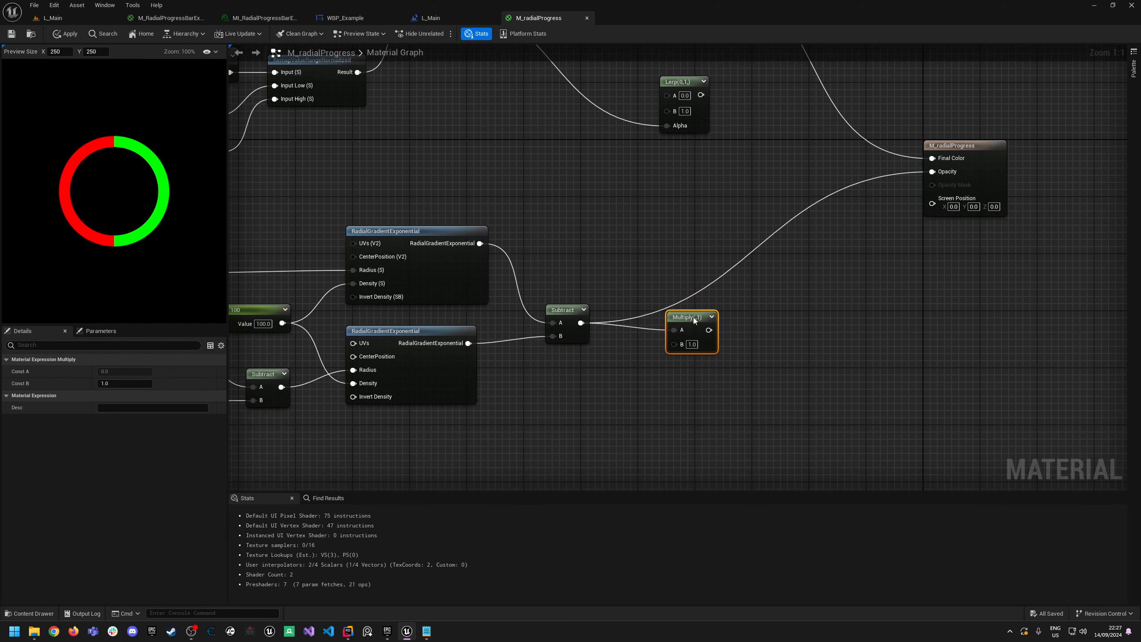
Add a scalar parameter named Opacity below the Multiply node and connect it to the Multiply's B input.
right_click_drag(645, 272, 755, 268)
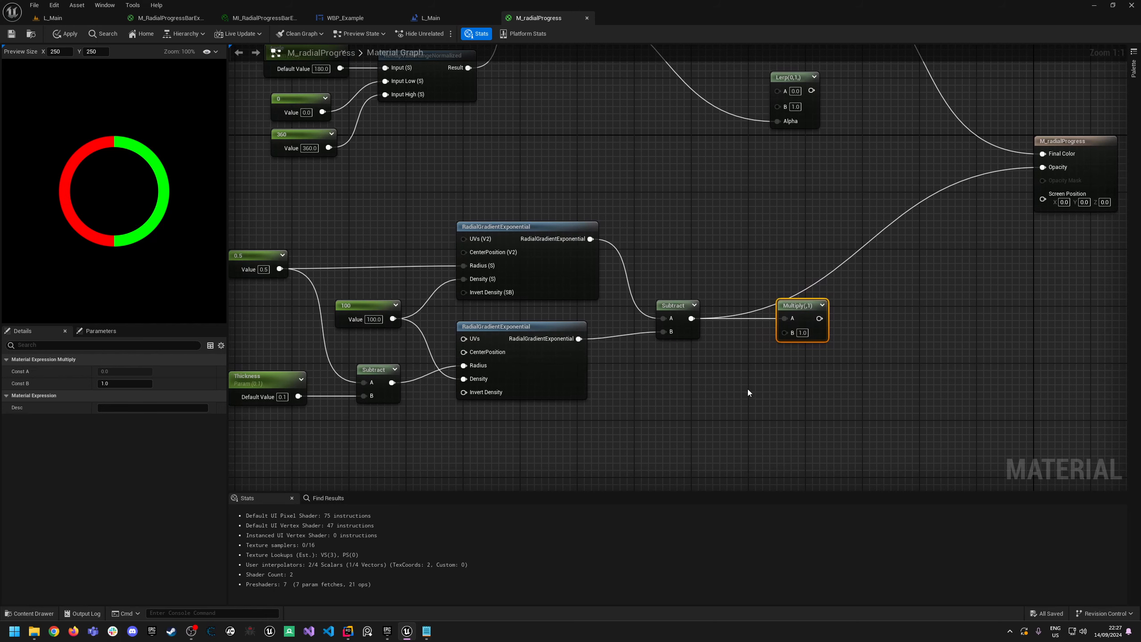
right_click_drag(747, 392, 658, 393)
left_click(651, 378)
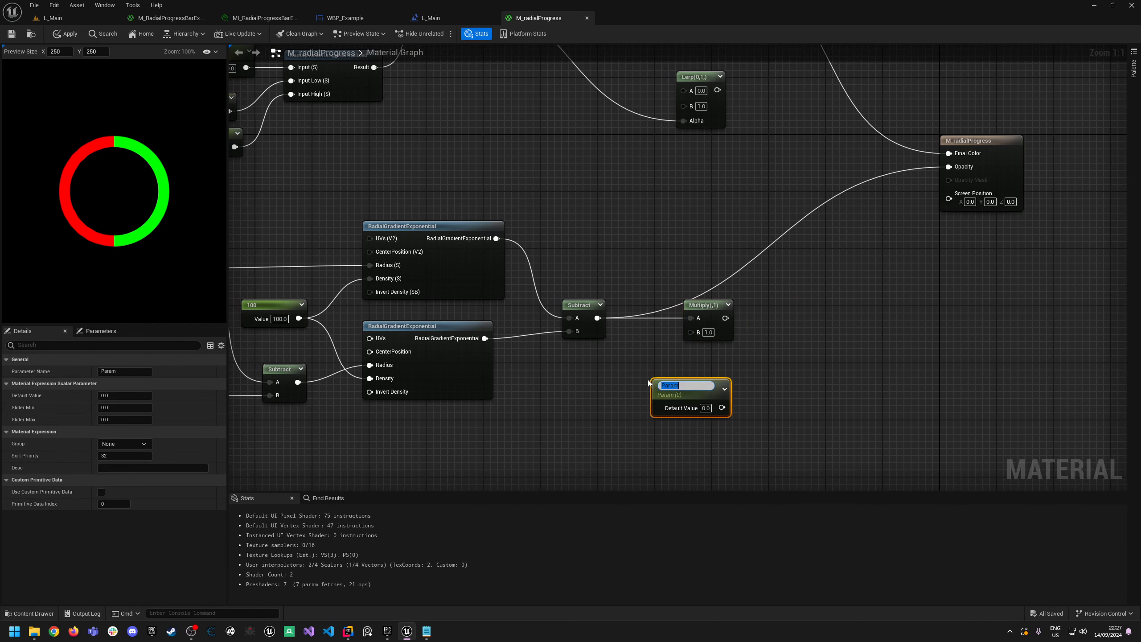
type("Opacity")
key("Return")
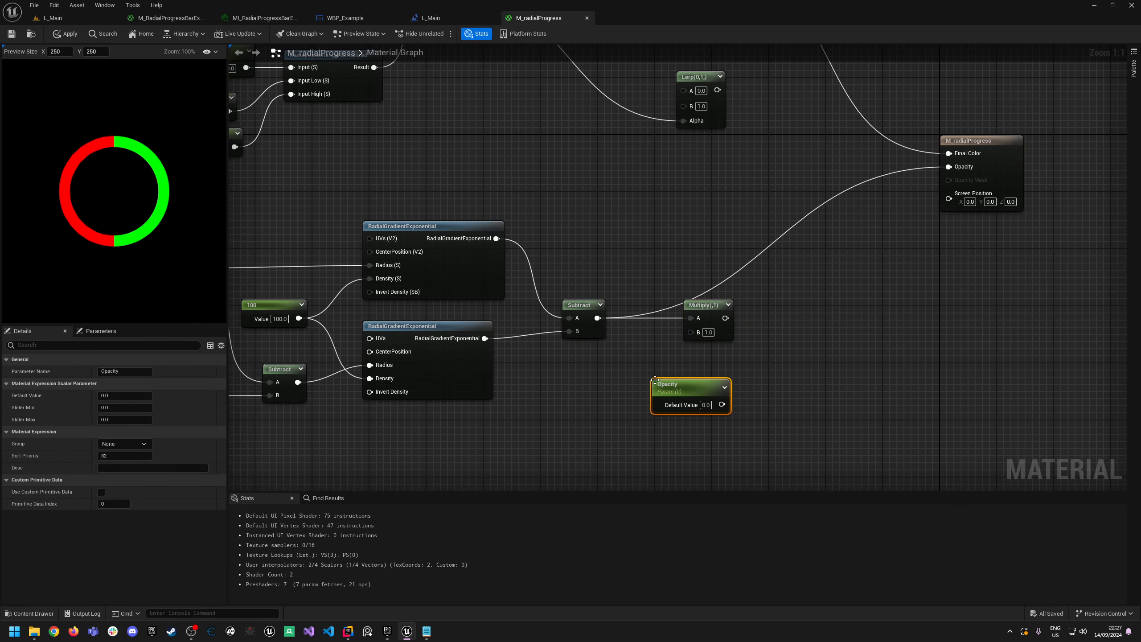
left_click_drag(655, 380, 580, 373)
right_click_drag(636, 361, 636, 351)
left_click_drag(636, 369, 700, 324)
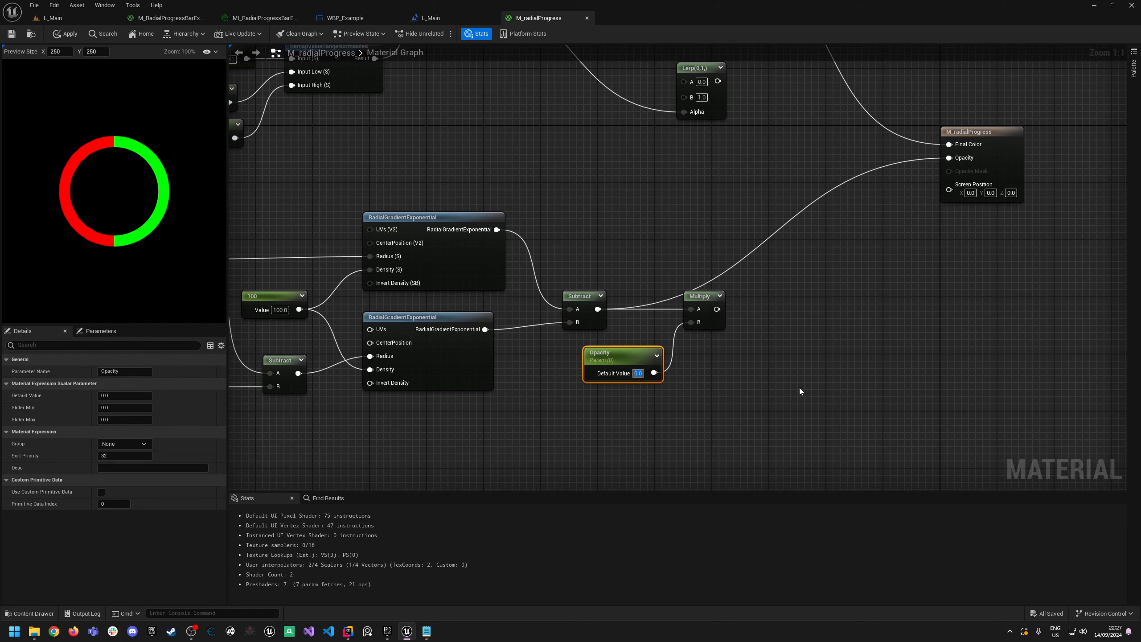
Set the Opacity parameter's default value to 0.5 and move it directly under the Multiply node.
type("0.5")
key("Return")
left_click(636, 351)
left_click_drag(624, 353, 709, 360)
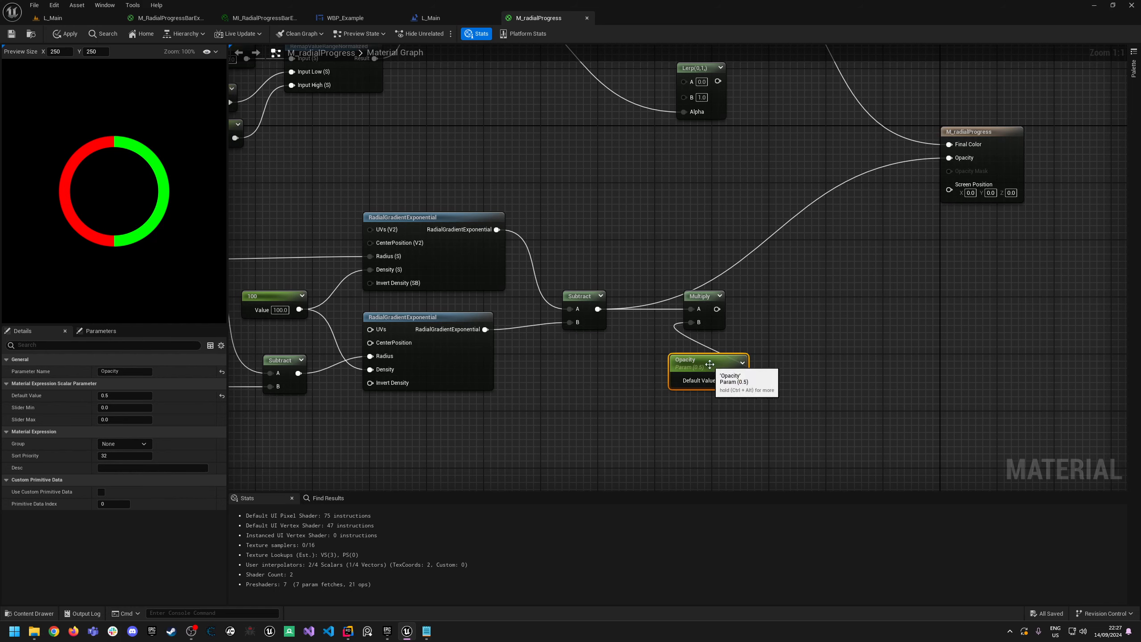
Connect the Multiply output to the lower Lerp's A, the final Subtract output to its B, and the Lerp to the material's Opacity.
right_click_drag(777, 235, 747, 321)
left_click_drag(687, 394, 654, 168)
left_click_drag(665, 153, 716, 204)
left_click_drag(567, 395, 919, 243)
left_click(919, 243, "alt")
left_click_drag(722, 205, 743, 227)
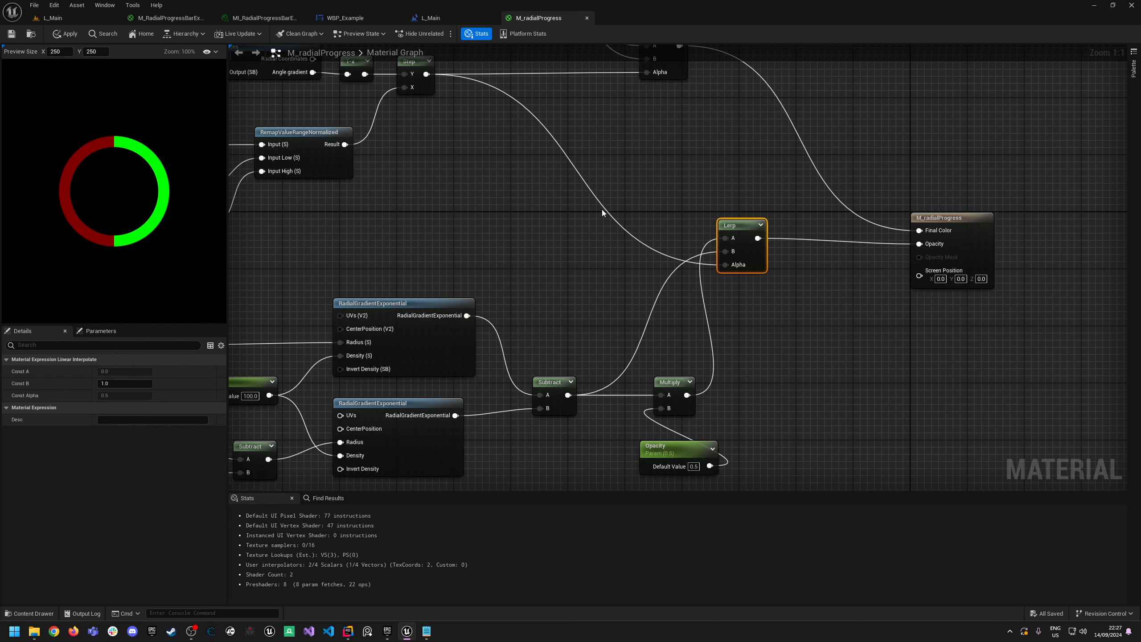
Try default values of 0 and 1 on the Opacity parameter to compare the ring's background in the preview.
right_click_drag(498, 212, 554, 181)
left_click(742, 414)
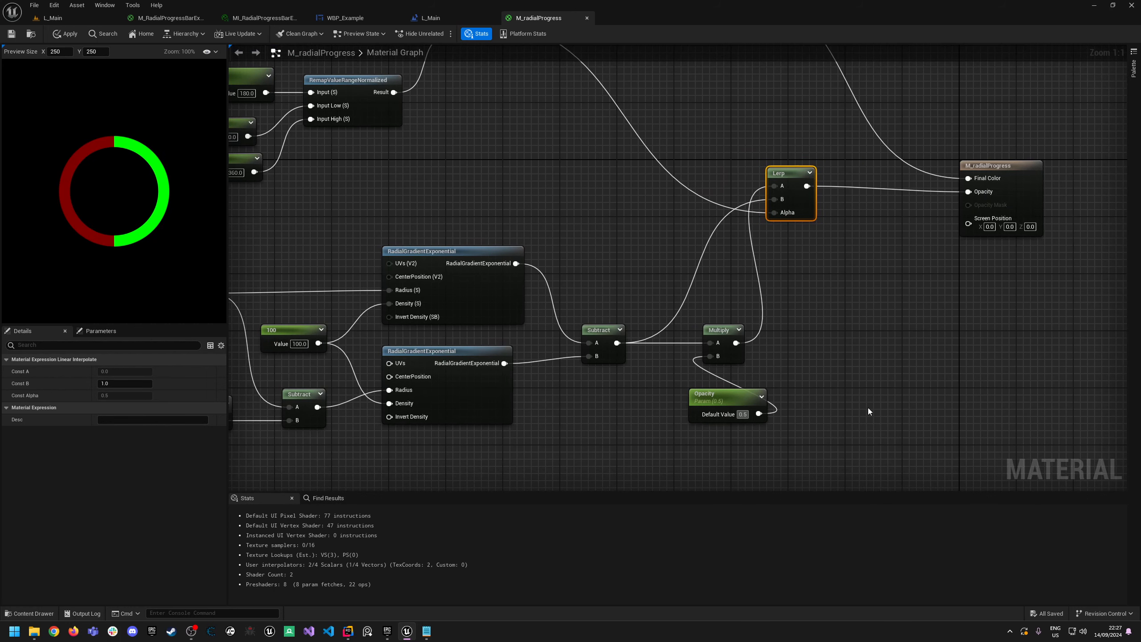
type("0")
key("Return")
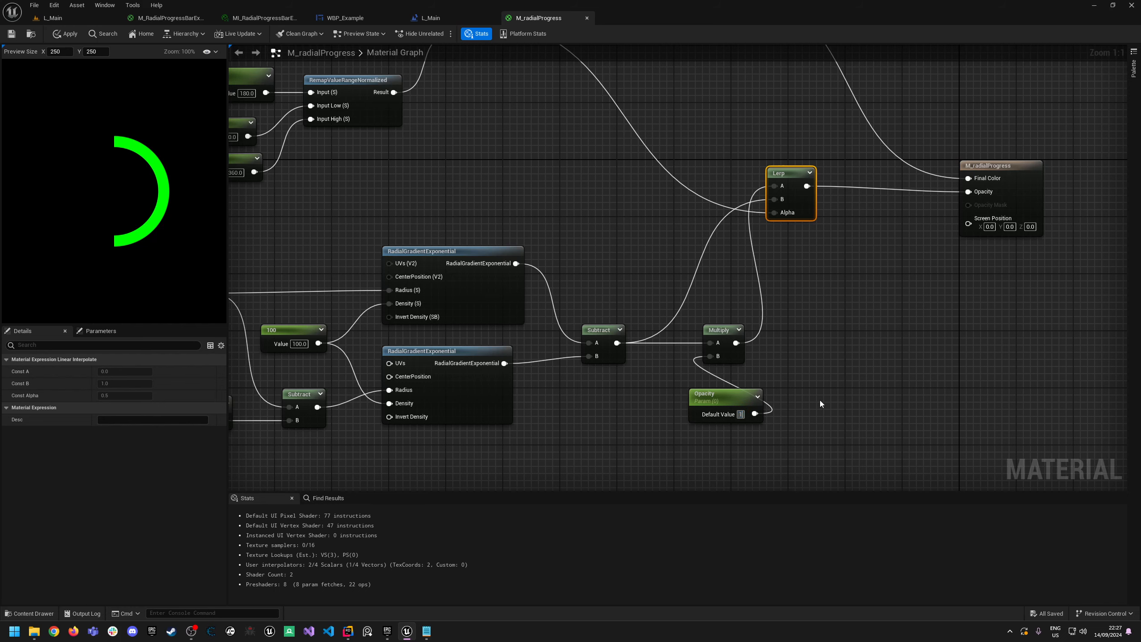
type("1")
key("Return")
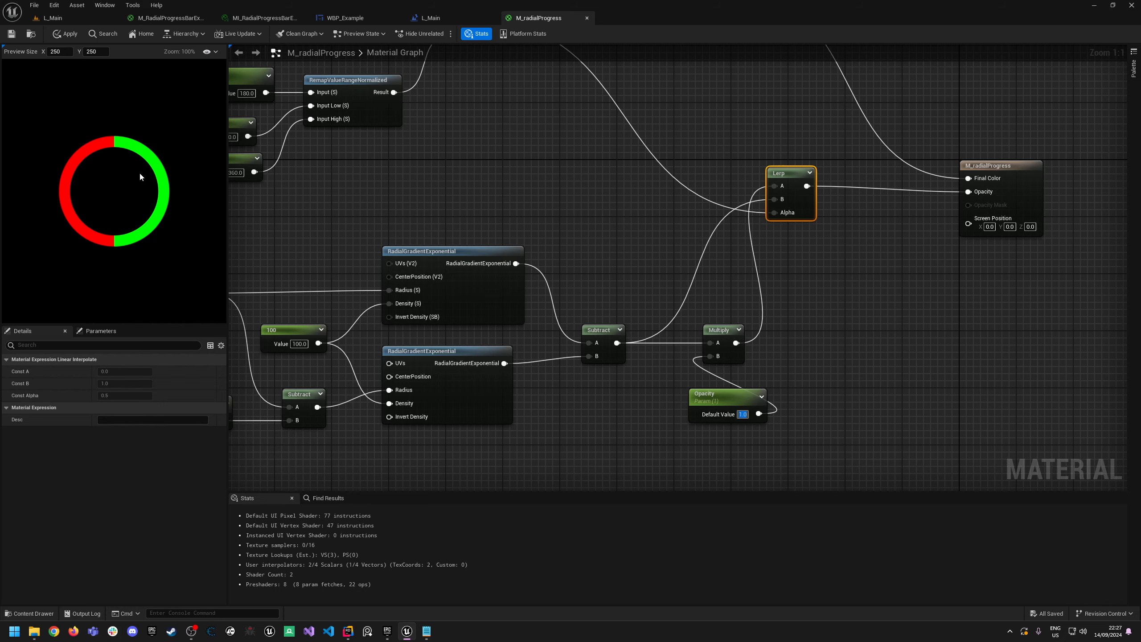
mouse_move(401, 179)
right_mouse_down()
mouse_move(654, 227)
mouse_move(415, 183)
right_mouse_up()
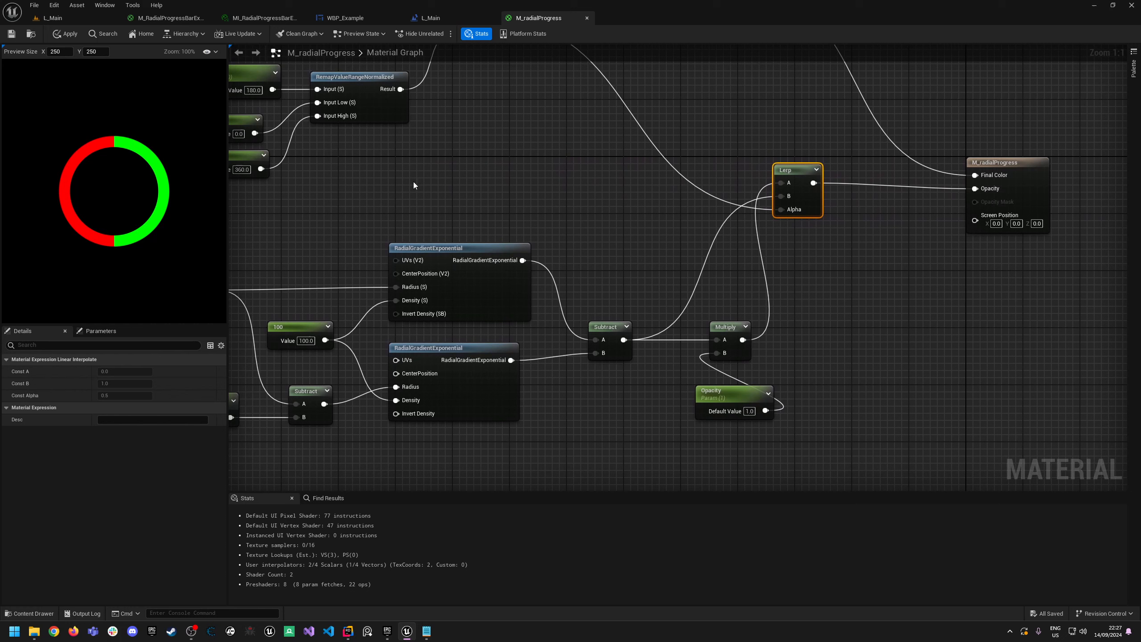
Set the Opacity parameter's default value to 0.5.
left_click(750, 412)
key("BackSpace")
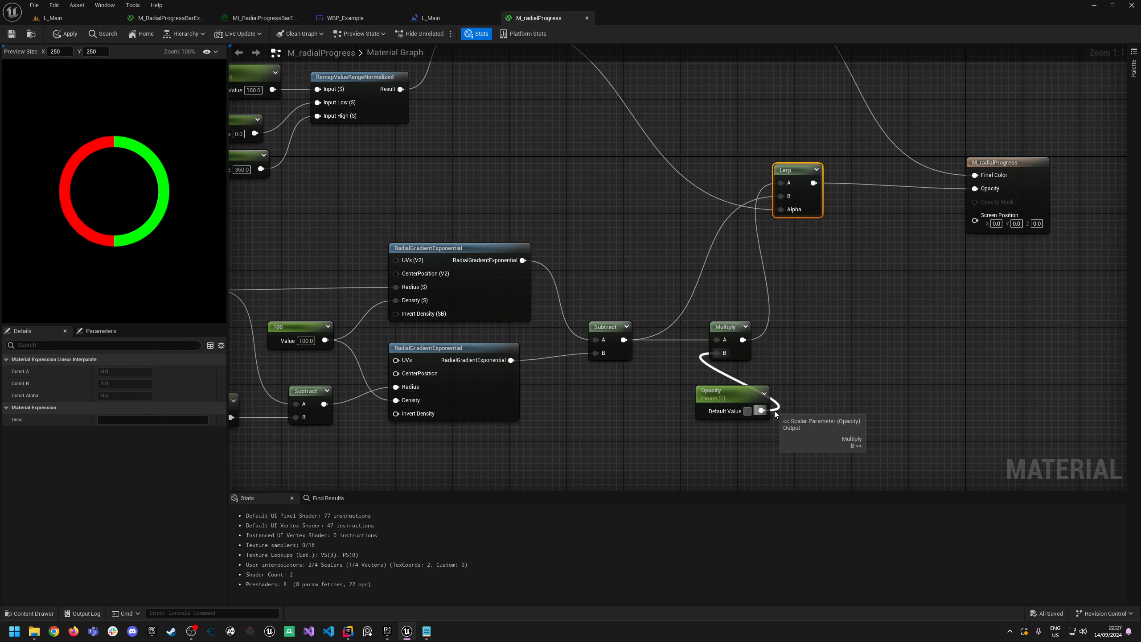
type("0.5")
key("Return")
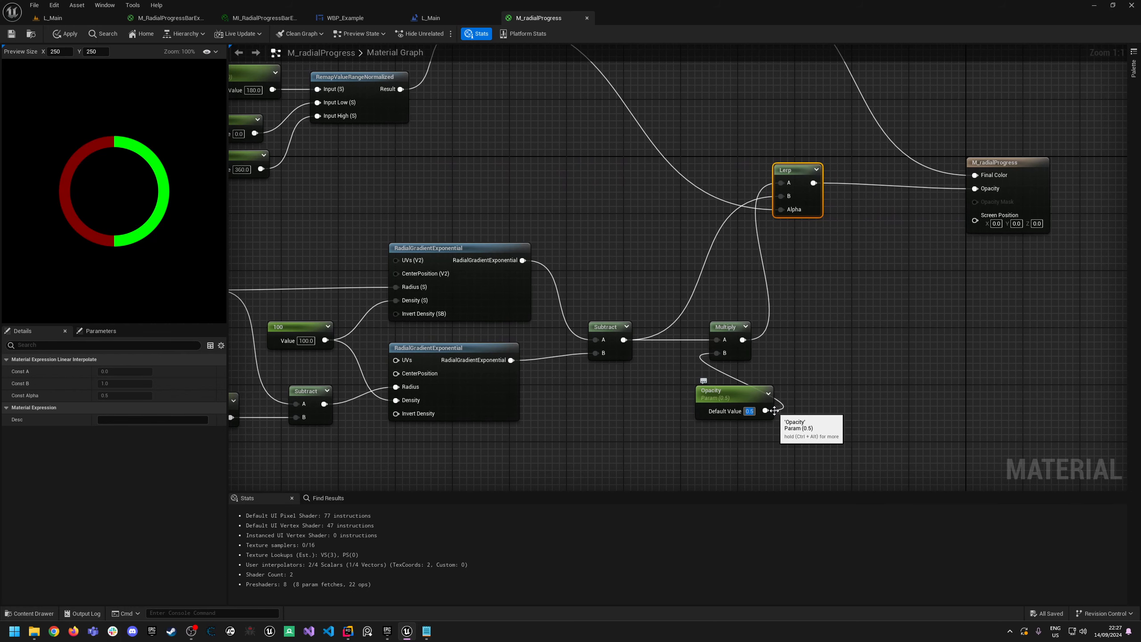
right_click_drag(776, 414, 717, 328)
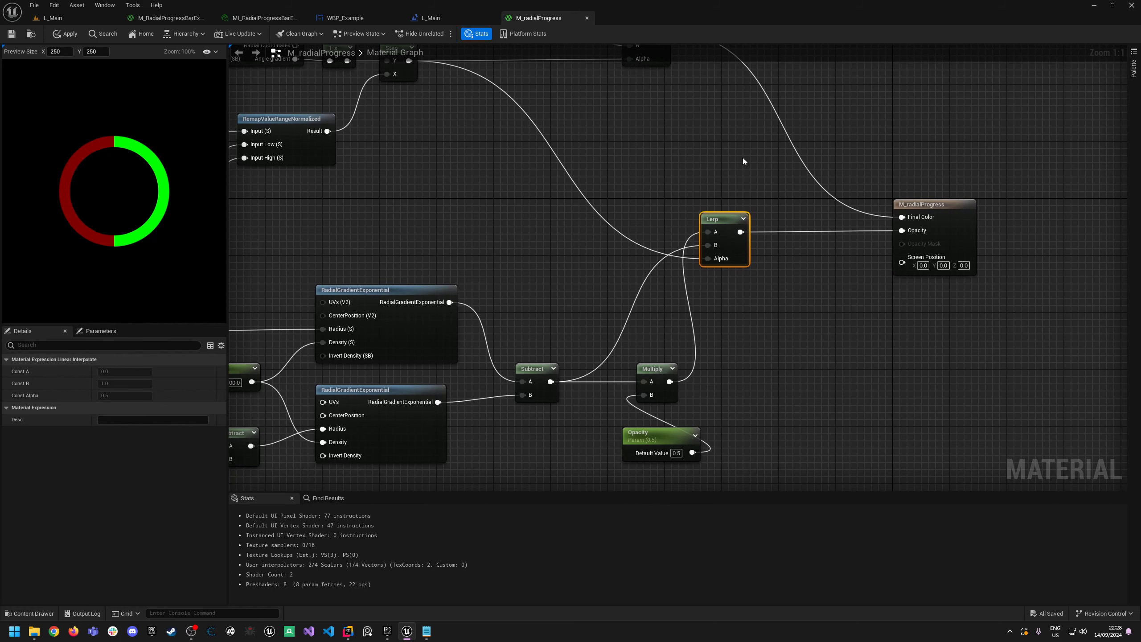
right_click_drag(742, 157, 766, 248)
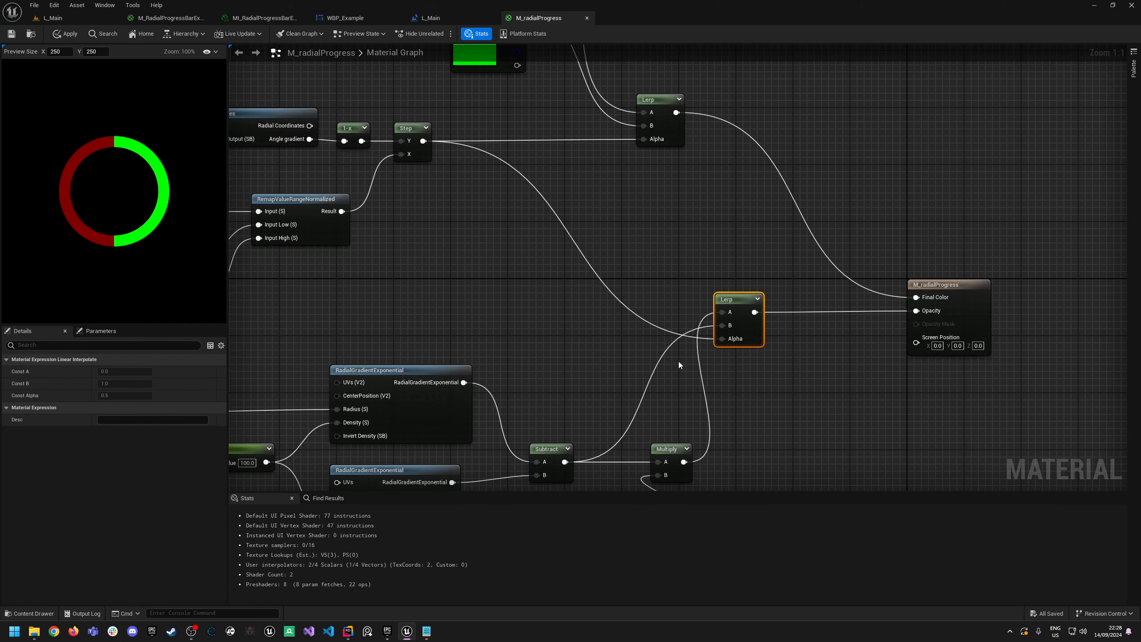
Add a reroute node on the wire from Step to the lower Lerp's Alpha and place it level with the Alpha input.
right_click_drag(679, 362, 719, 293)
left_click_drag(790, 466, 711, 391)
key("Tab")
left_click(797, 362)
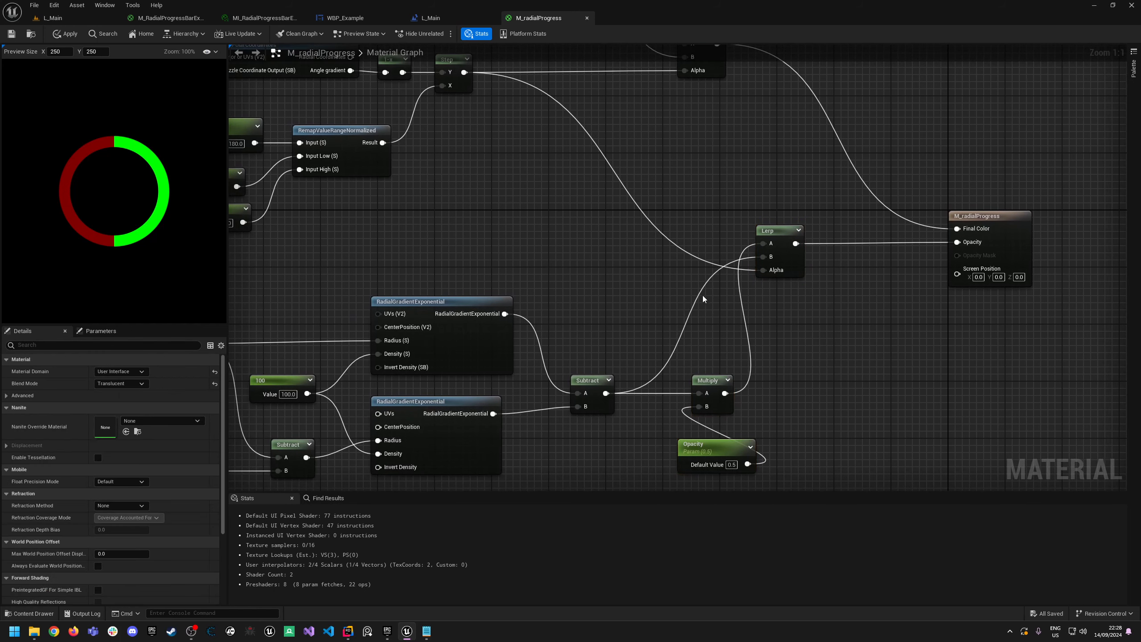
double_click(646, 218)
left_click_drag(646, 218, 615, 278)
Add a reroute node on the wire from Subtract to the lower Lerp's B and place it level with the B input.
left_click(687, 319)
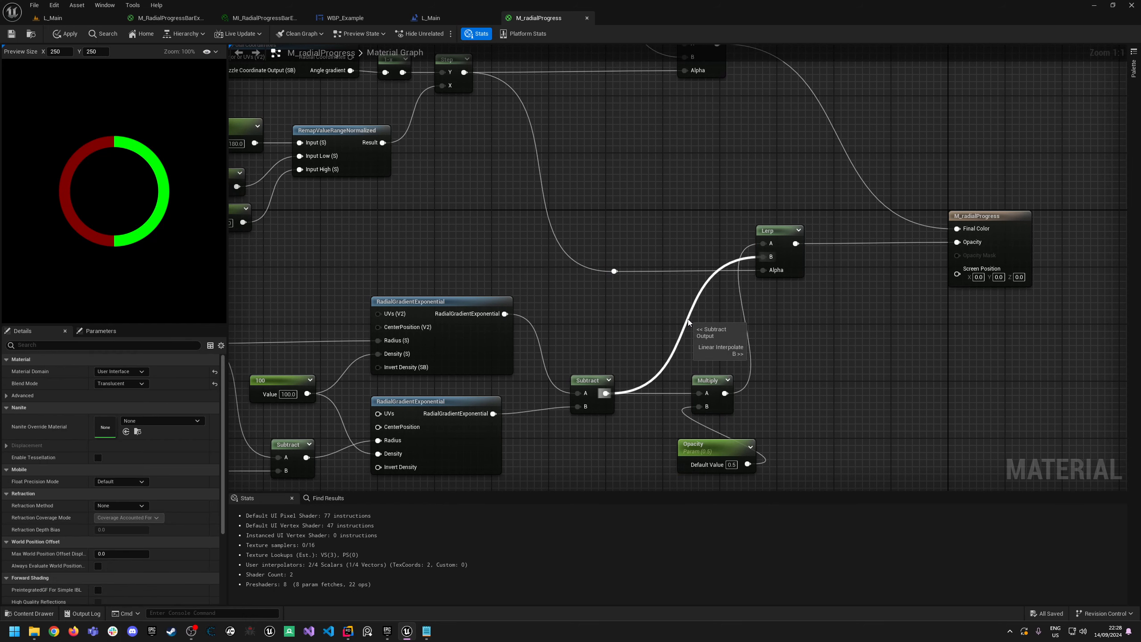
double_click(687, 319)
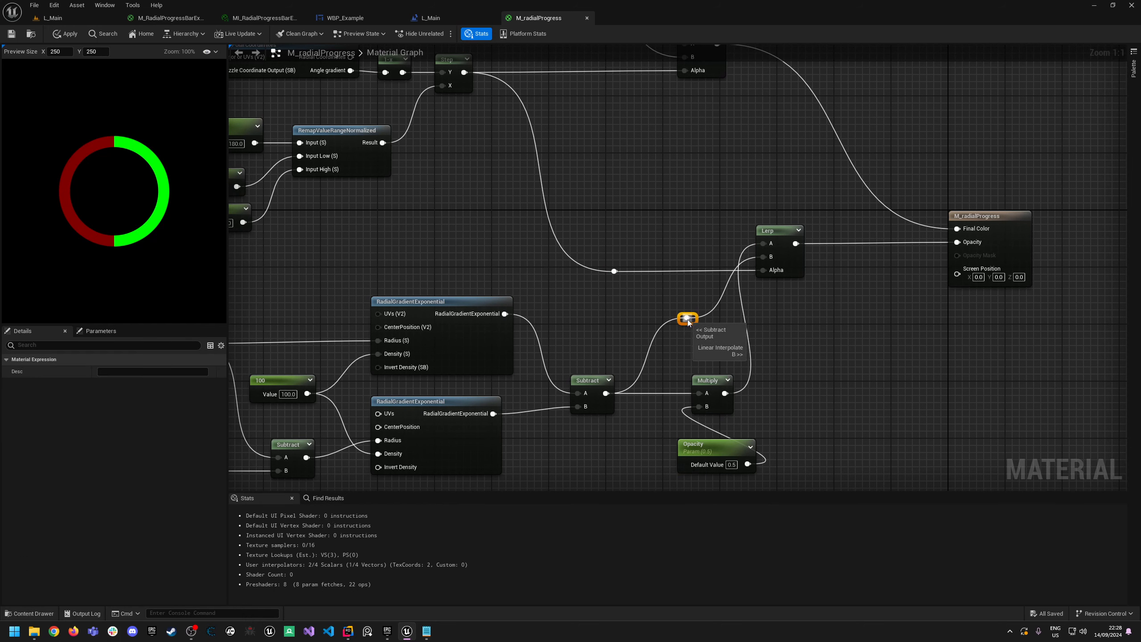
left_click_drag(686, 322, 661, 262)
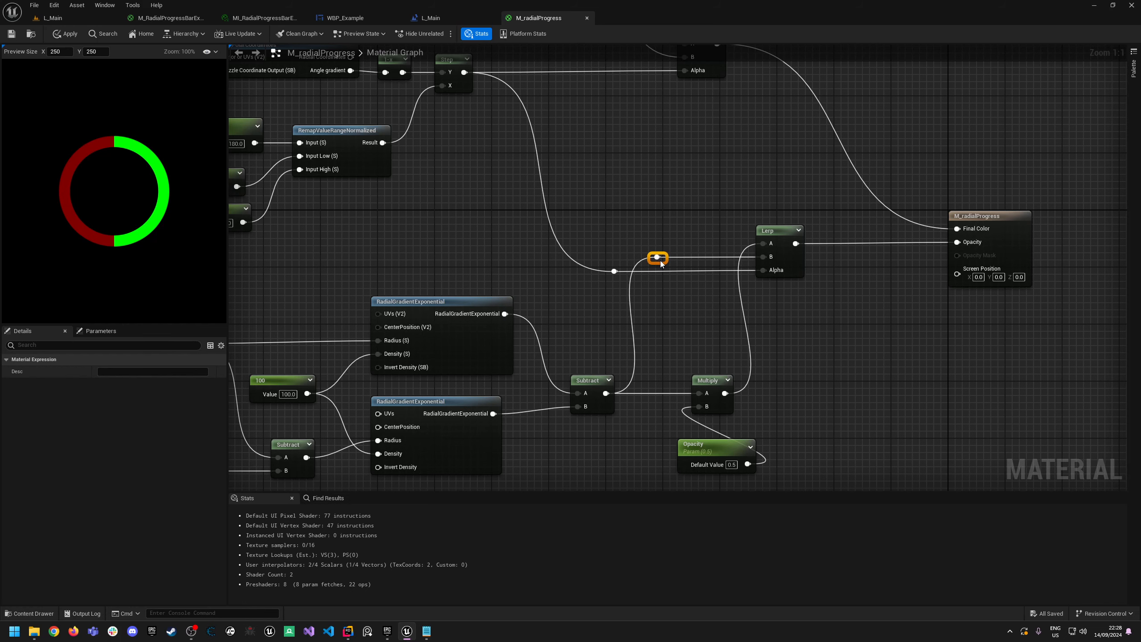
right_click_drag(658, 297, 734, 300)
right_click_drag(686, 232, 672, 247)
Move the reroute node on the Alpha wire slightly farther away from the lower Lerp.
left_click(669, 293)
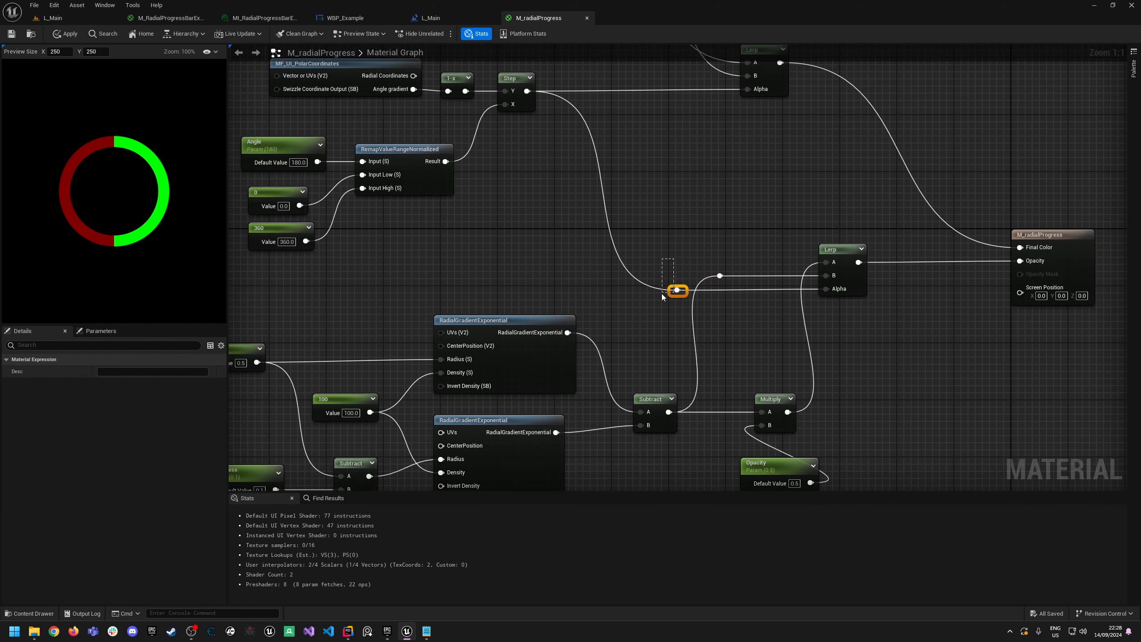
left_click_drag(674, 291, 658, 298)
left_click(644, 260)
left_click(670, 296)
left_click(659, 303)
left_click(676, 297)
Move the Multiply, Opacity and final Subtract nodes up, aligning Subtract with Multiply and placing Opacity directly beneath Multiply.
right_click_drag(834, 351, 736, 290)
left_click_drag(745, 435, 664, 294)
left_click_drag(546, 340, 552, 296)
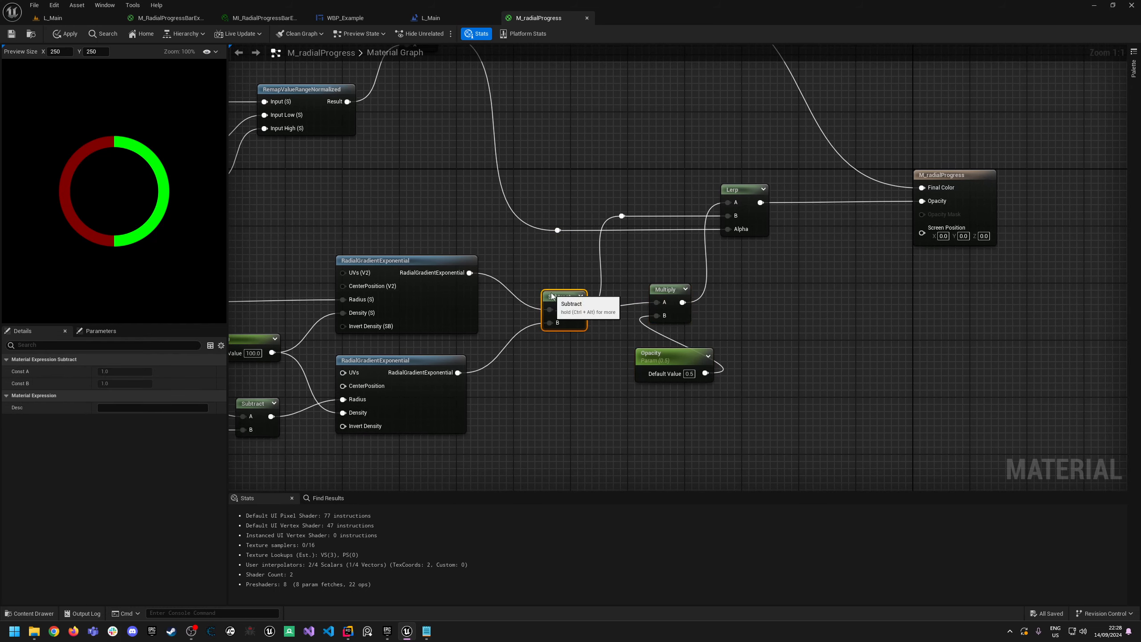
right_click_drag(768, 268, 728, 299)
left_click_drag(517, 329, 518, 322)
right_click_drag(719, 356, 816, 350)
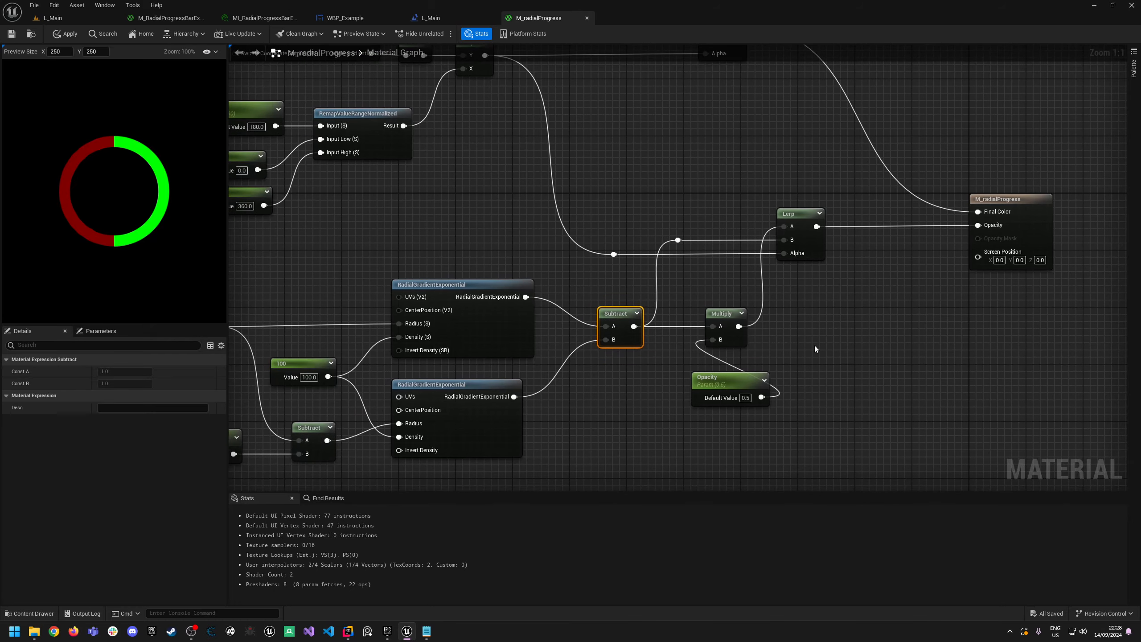
left_click_drag(732, 374, 734, 353)
Bring the whole material graph into view and save the M_radialProgress material.
scroll(734, 354, "down", 2)
right_click_drag(818, 329, 736, 353)
right_click_drag(694, 241, 834, 244)
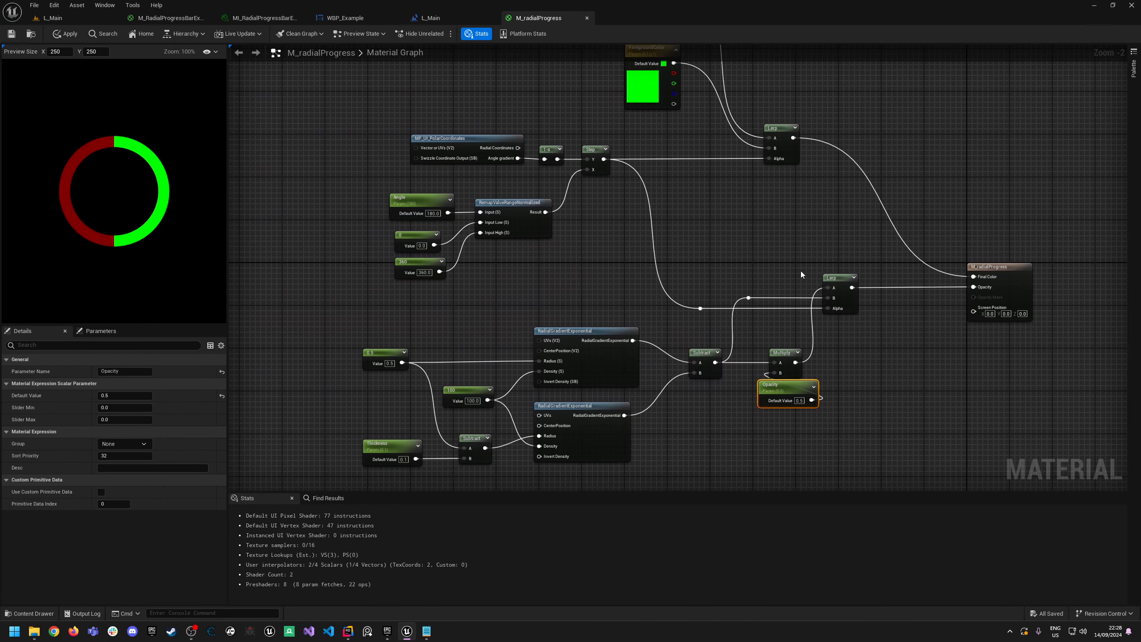
left_click(11, 36)
left_click(102, 34)
Create a material instance of M_radialProgress named MI_radialProgress in the Content folder, then open and save it.
left_click(53, 17)
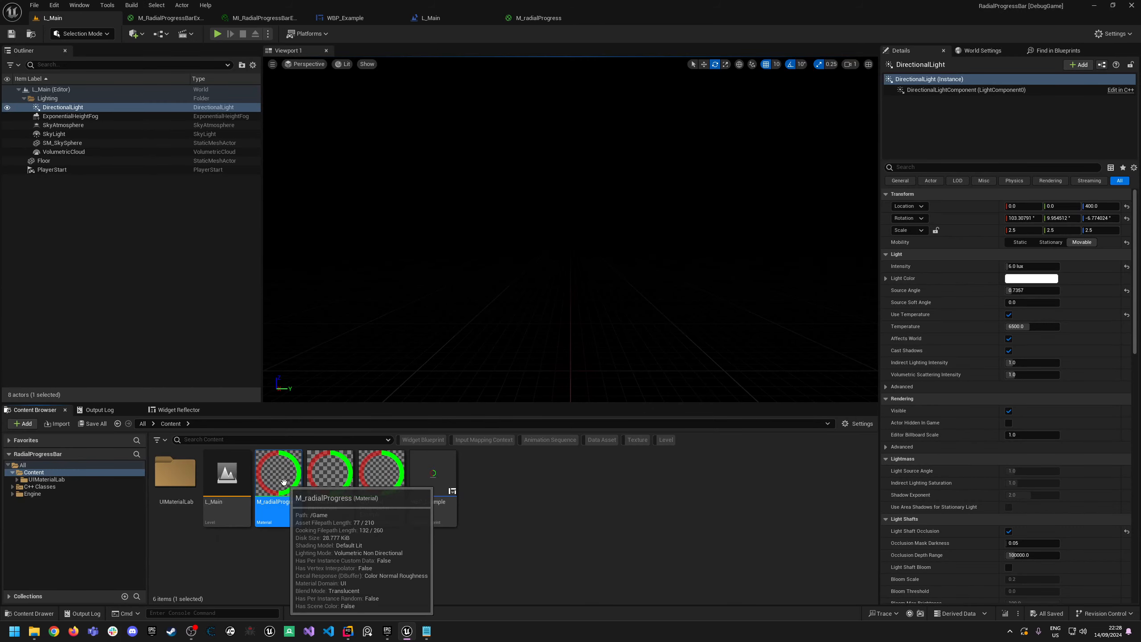
right_click(280, 498)
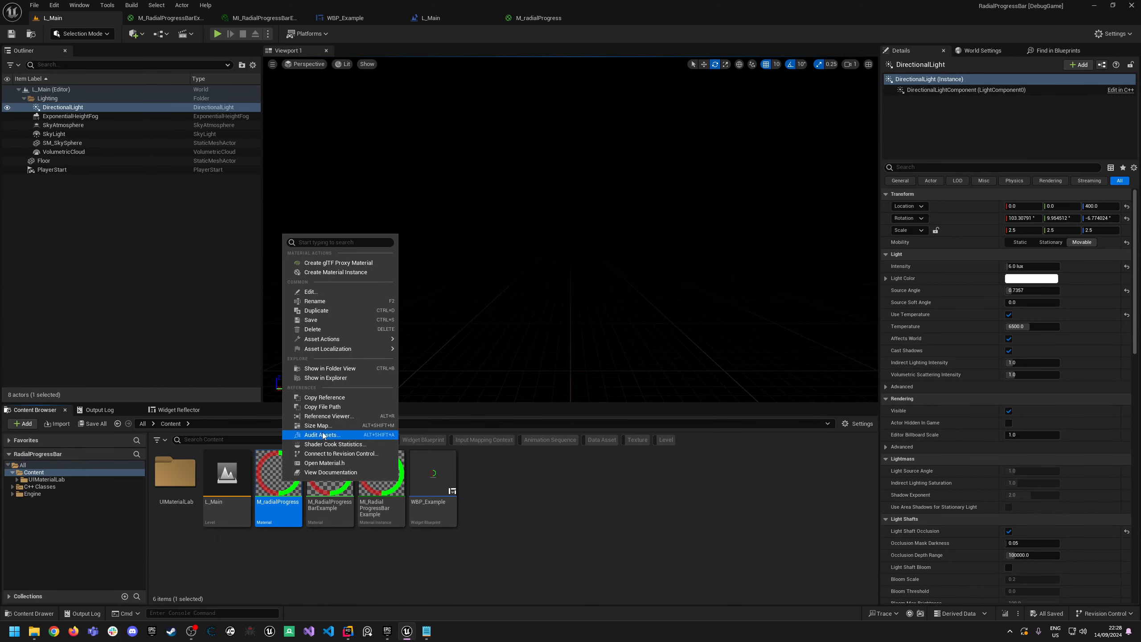
left_click(343, 272)
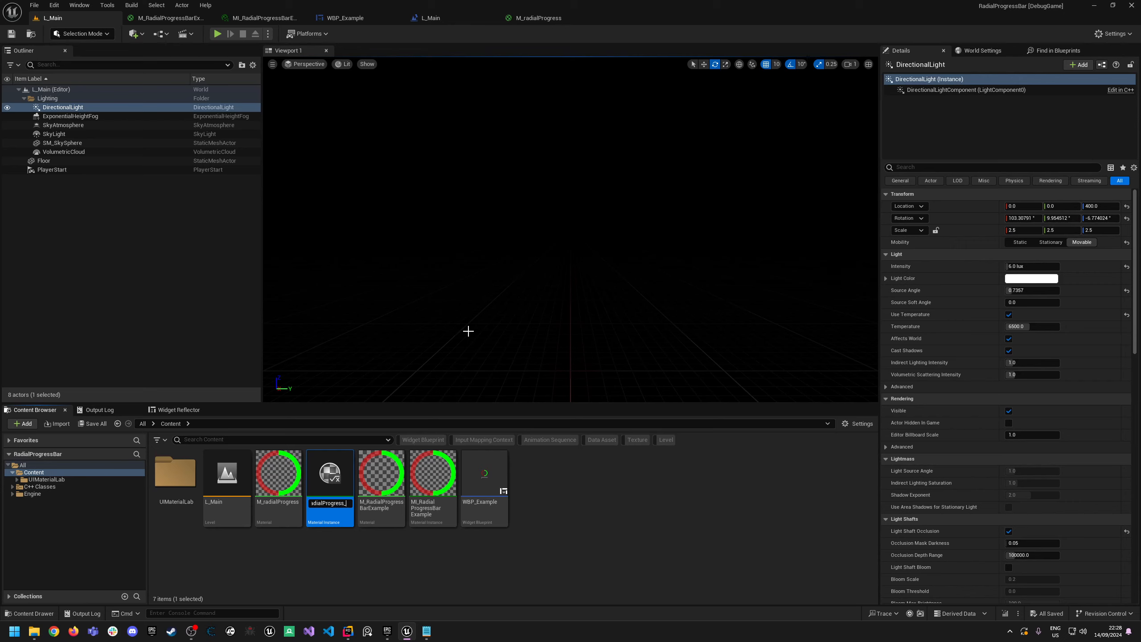
key("Return")
double_click(382, 483)
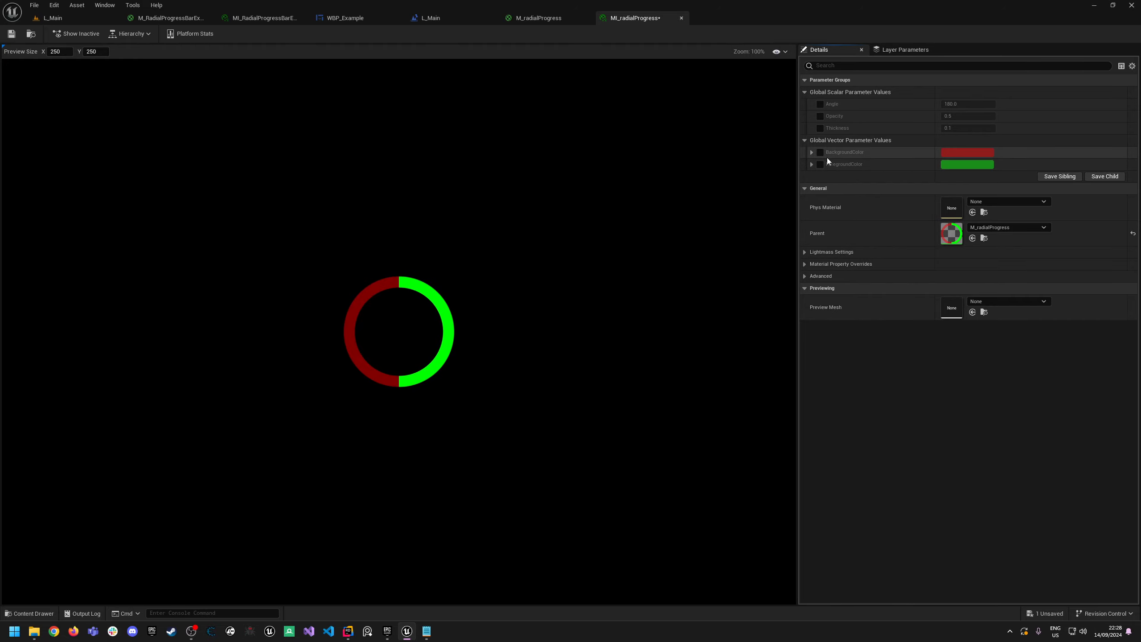
left_click(12, 33)
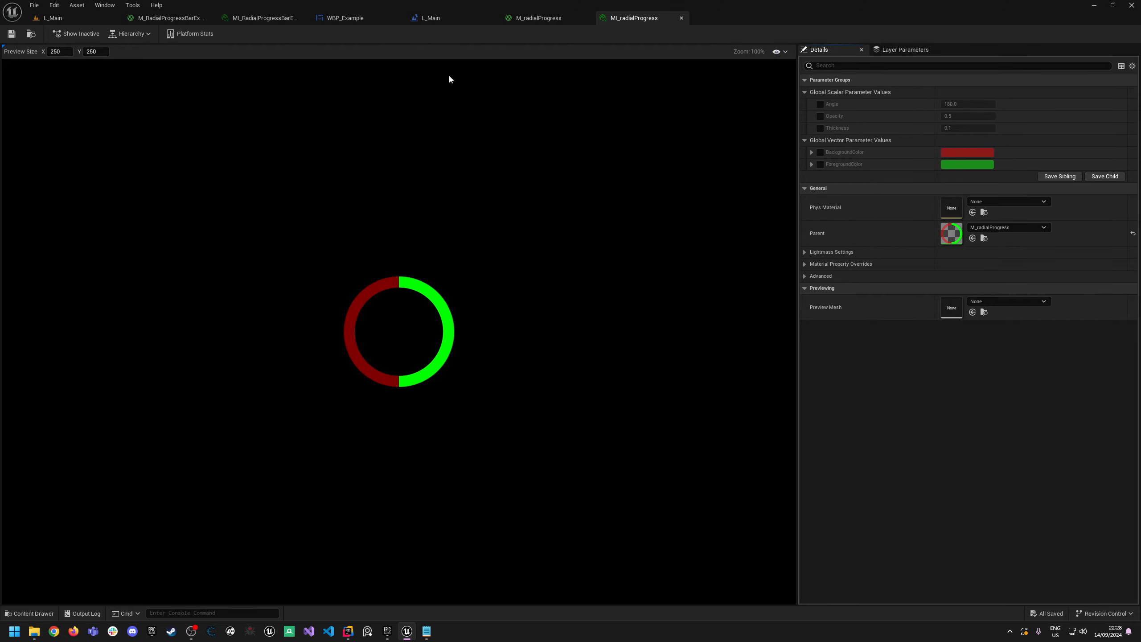
Open the WBP_Example widget and examine its RadialProgressImage, SpinBox_65 and OpacitySlider elements.
left_click(330, 19)
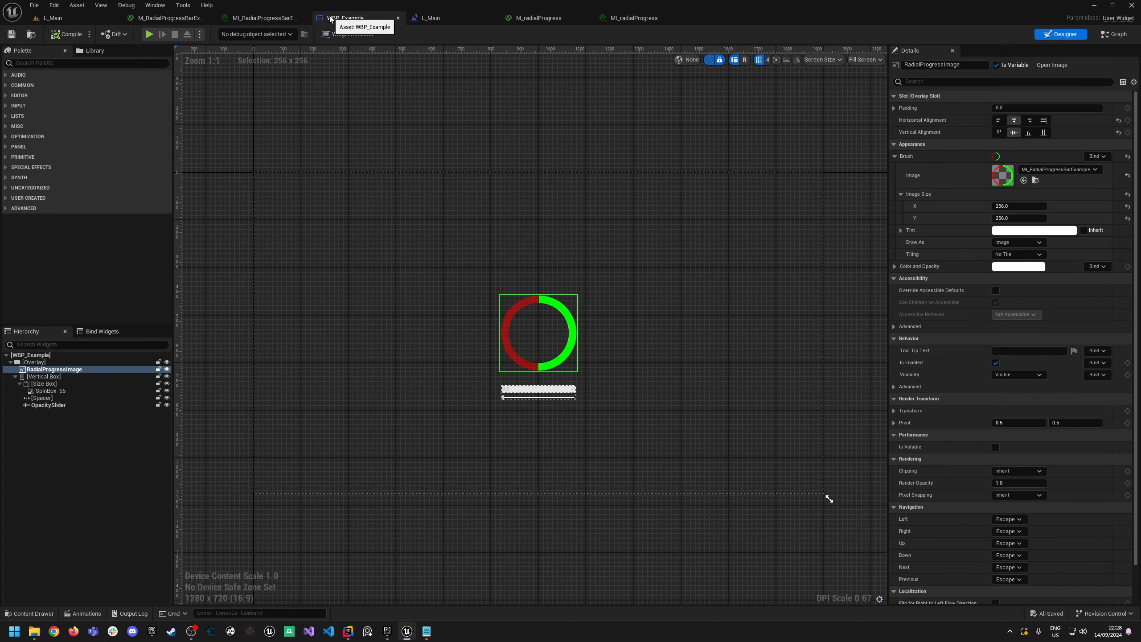
scroll(502, 153, "up", 4)
scroll(480, 120, "down", 3)
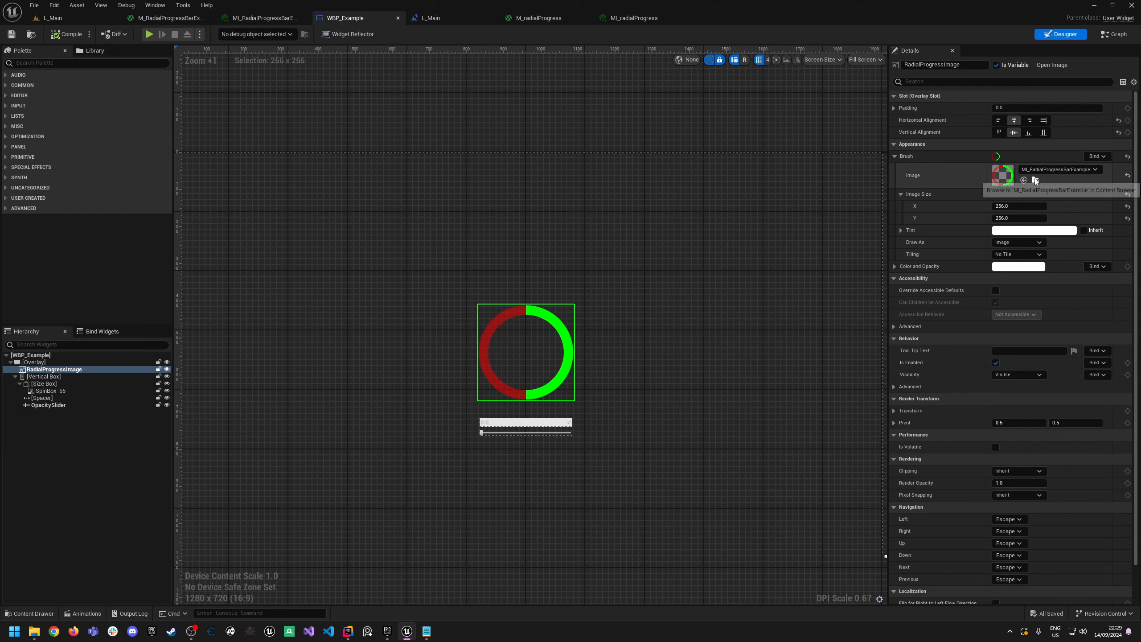
right_click_drag(752, 210, 693, 162)
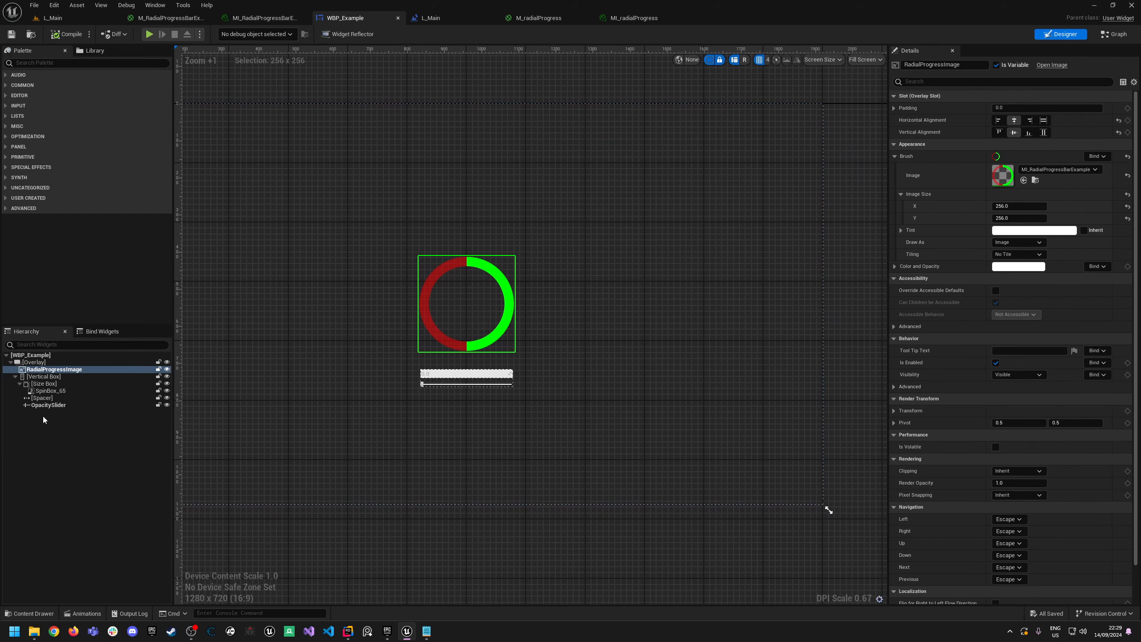
left_click(50, 390)
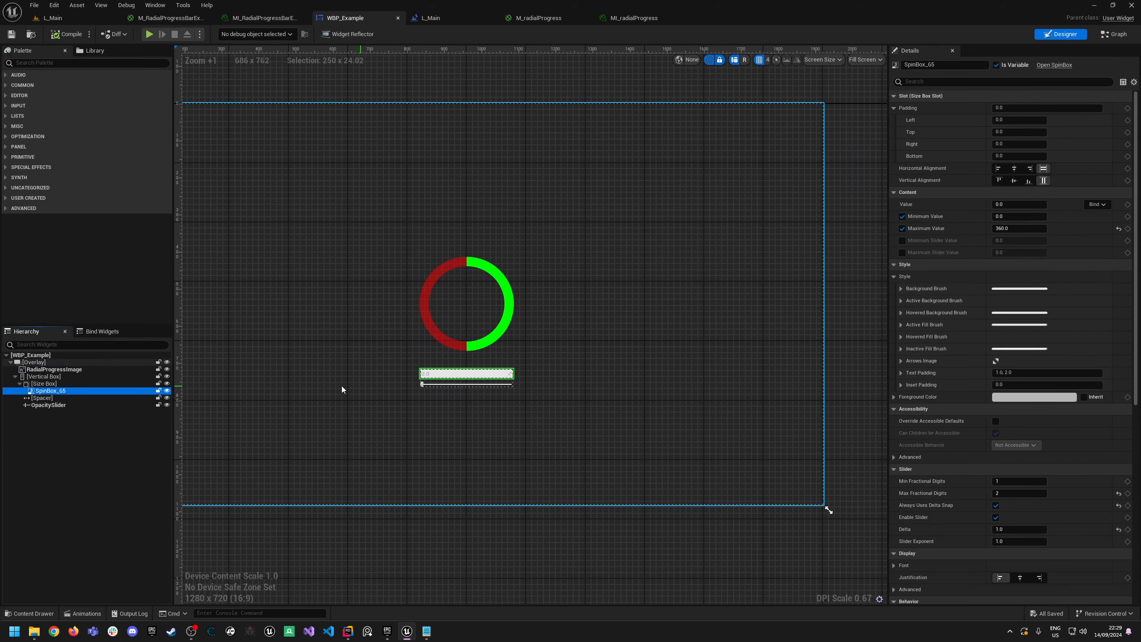
left_click(44, 405)
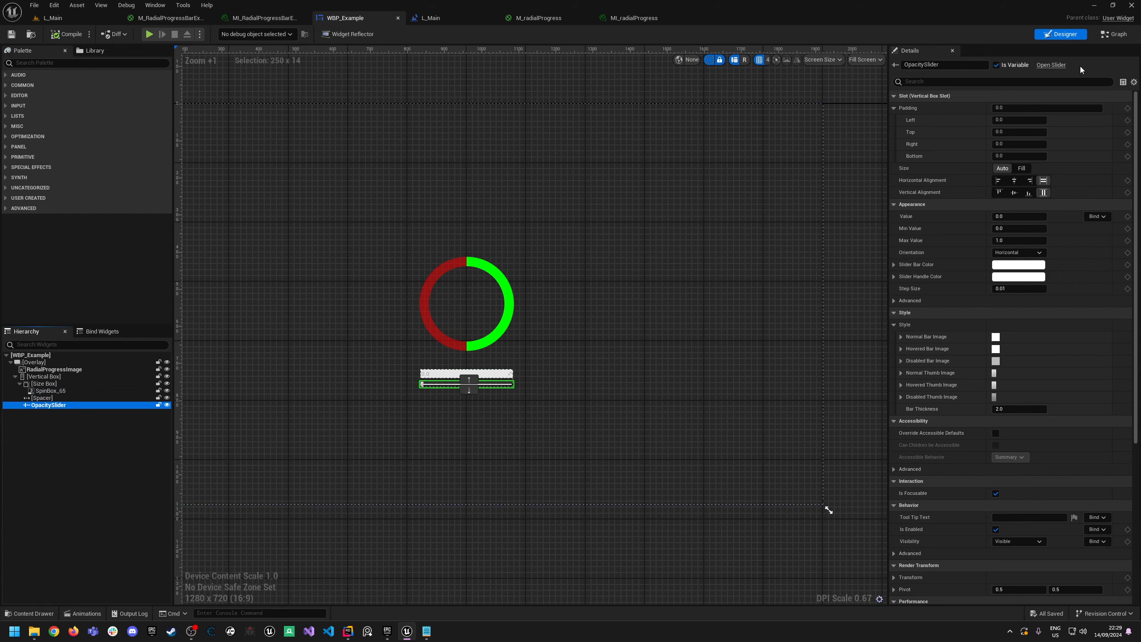
Examine how WBP_Example's event graph uses the spin box and slider value changes to set the Angle and Opacity material parameters.
left_click(1114, 34)
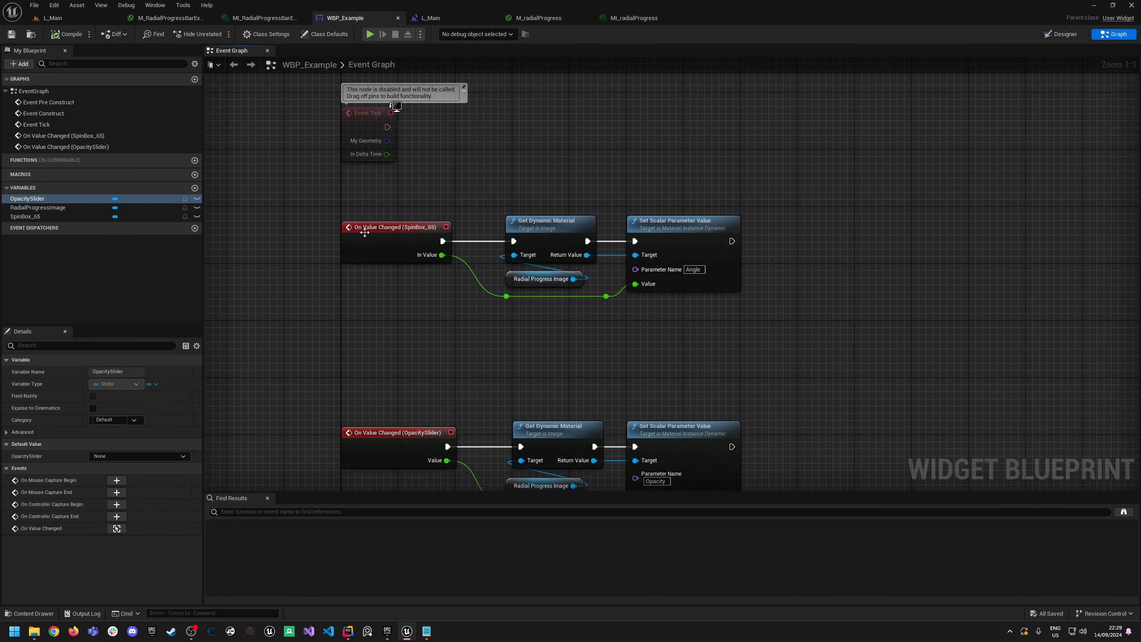
right_click_drag(443, 350, 418, 317)
right_click_drag(537, 122, 535, 160)
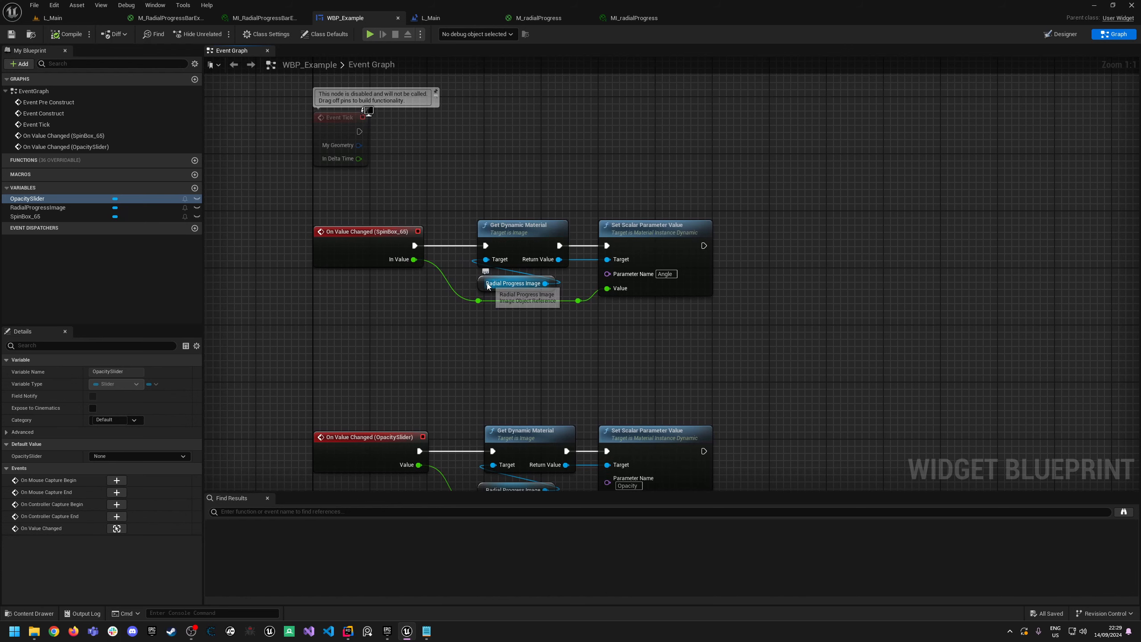
right_click_drag(623, 222, 586, 206)
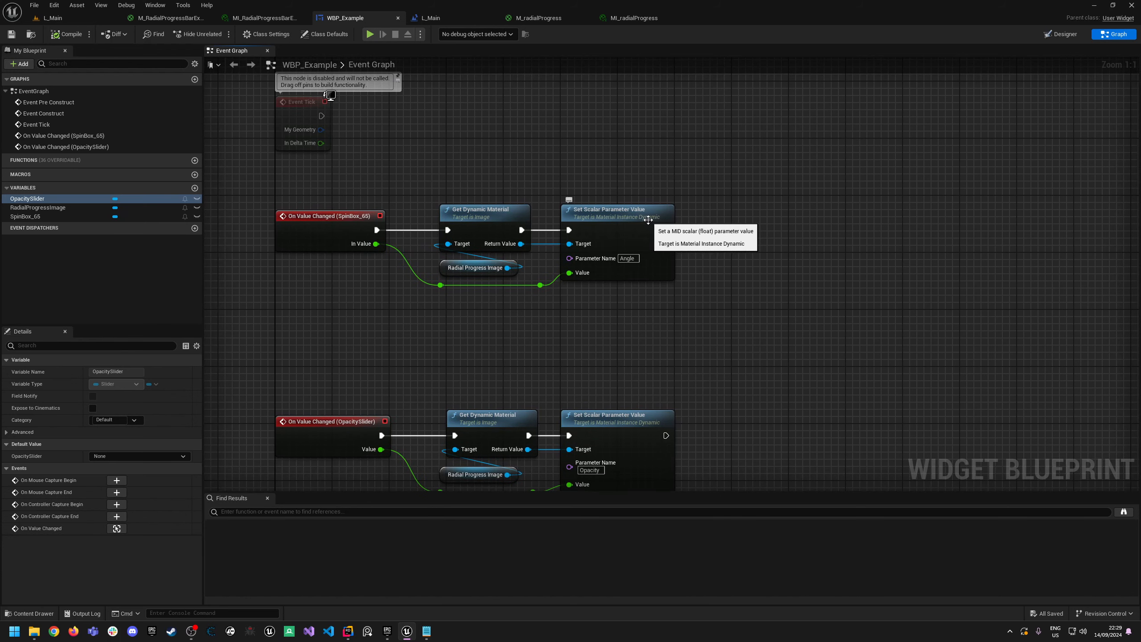
right_click_drag(649, 180, 634, 207)
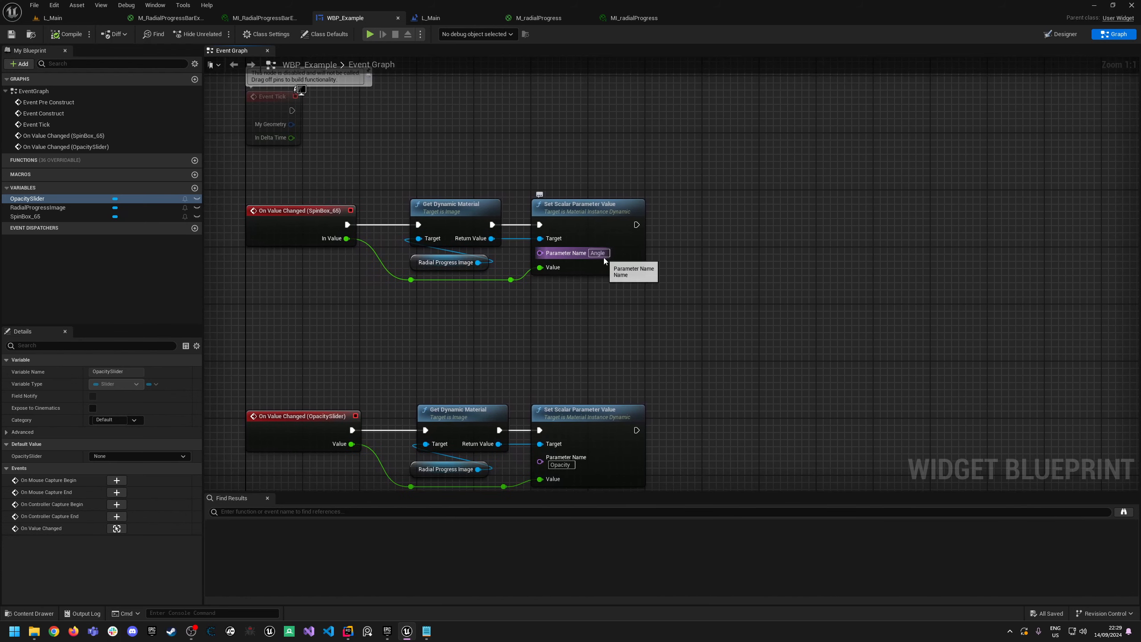
Review the Opacity and Angle parameters in the M_radialProgress material graph against the names used in the widget.
left_click(630, 24)
left_click(540, 19)
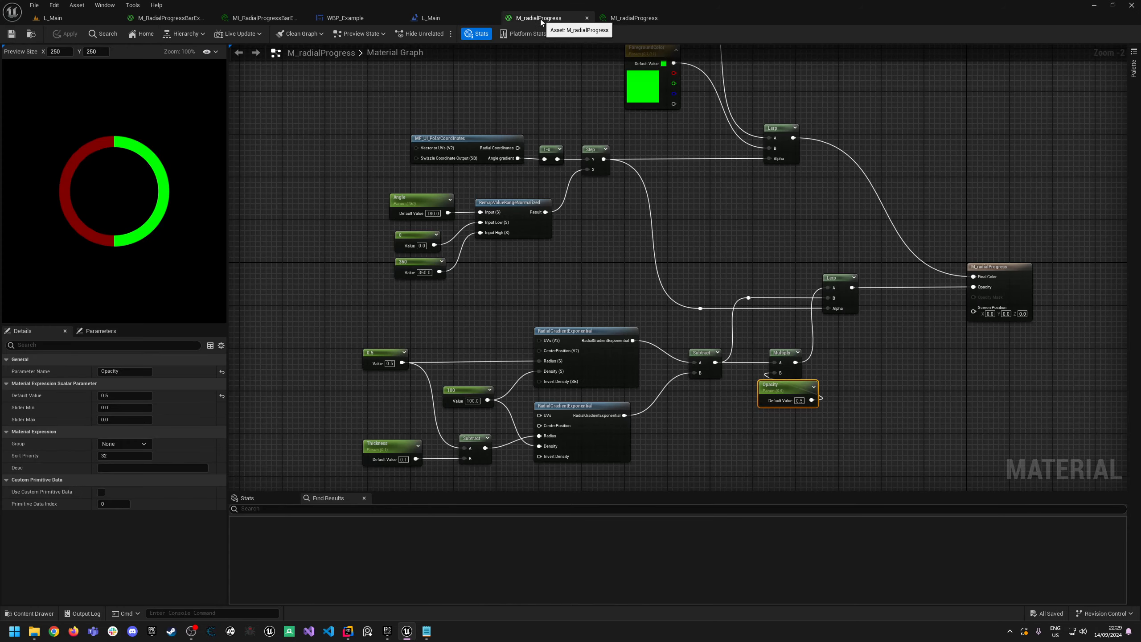
scroll(777, 336, "up", 3)
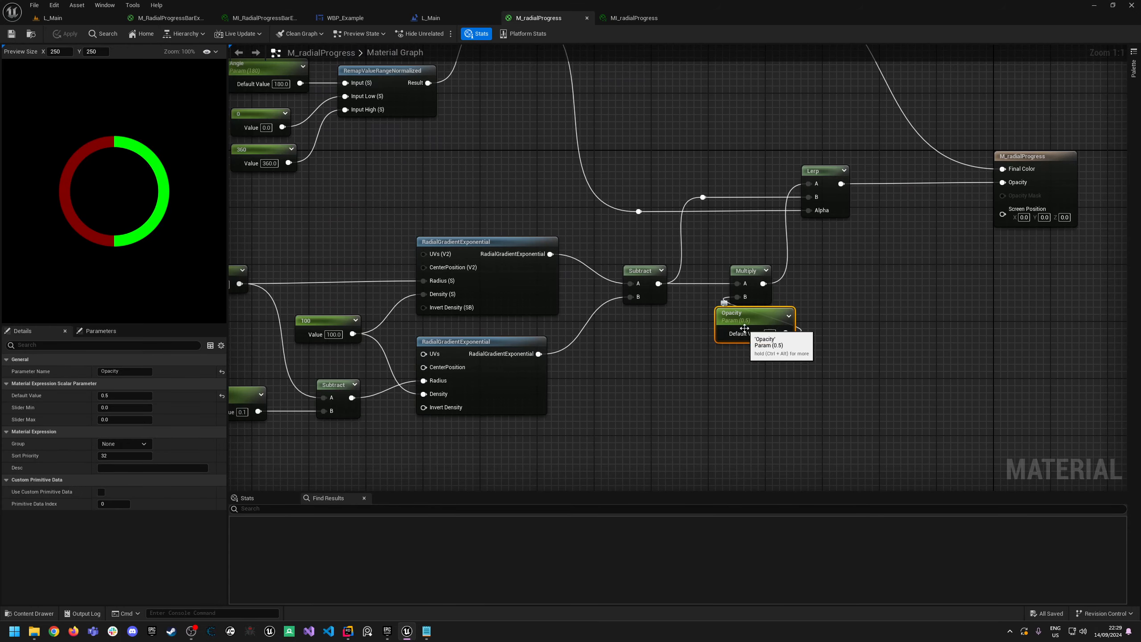
right_click_drag(621, 214, 660, 219)
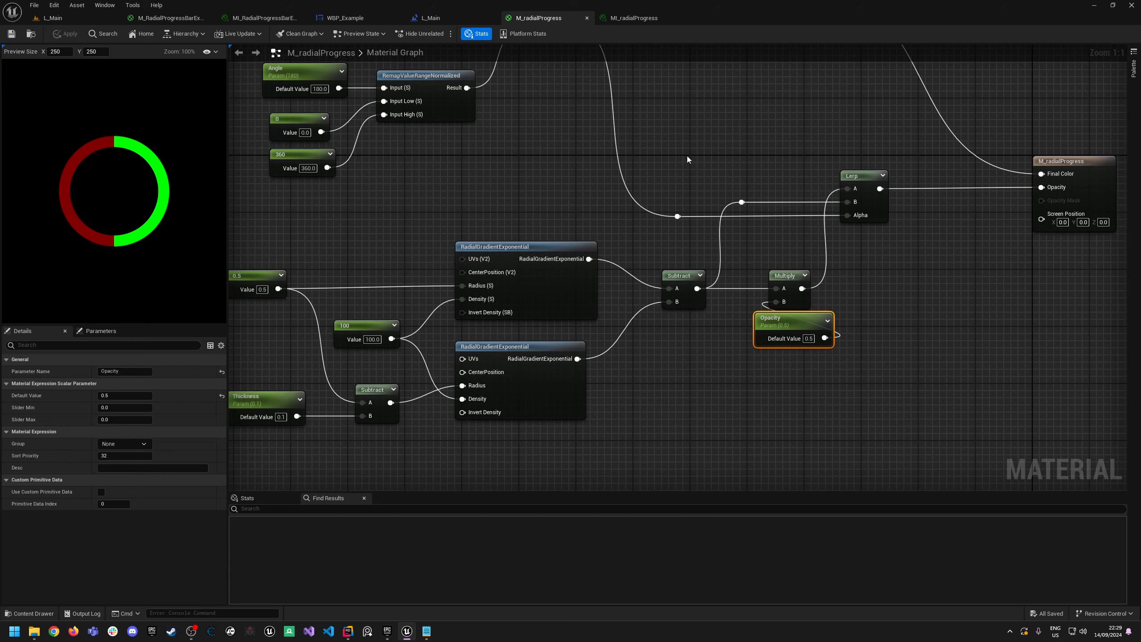
right_click_drag(686, 155, 765, 232)
In the WBP_Example designer, set RadialProgressImage's brush image to the MI_radialProgress material instance and save the widget.
left_click(60, 19)
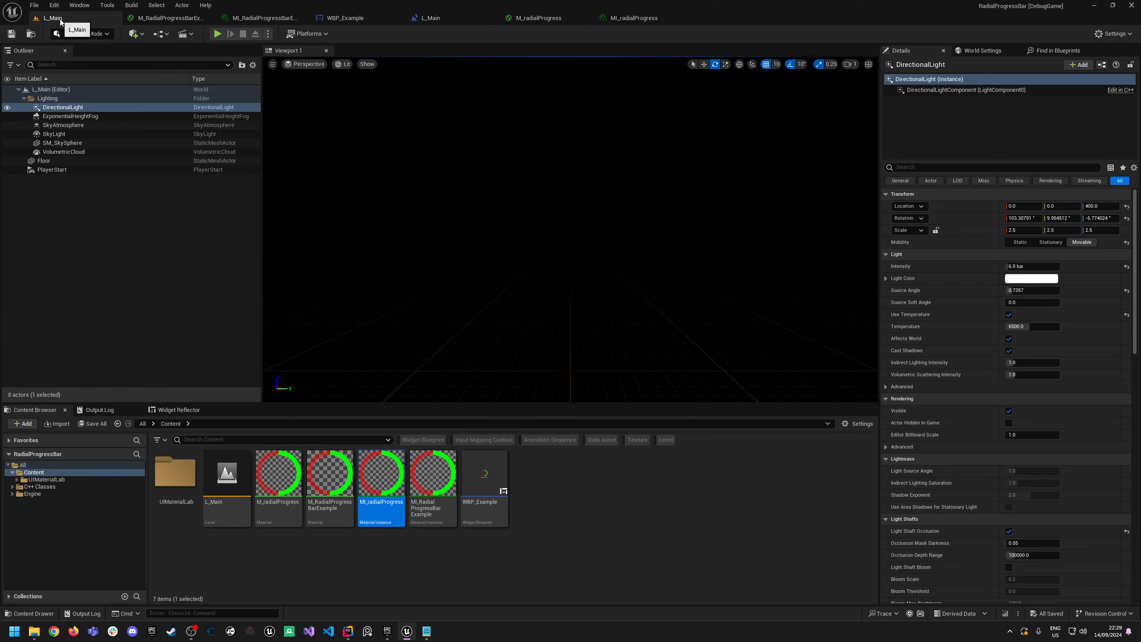
left_click(603, 13)
left_click(430, 18)
left_click(350, 18)
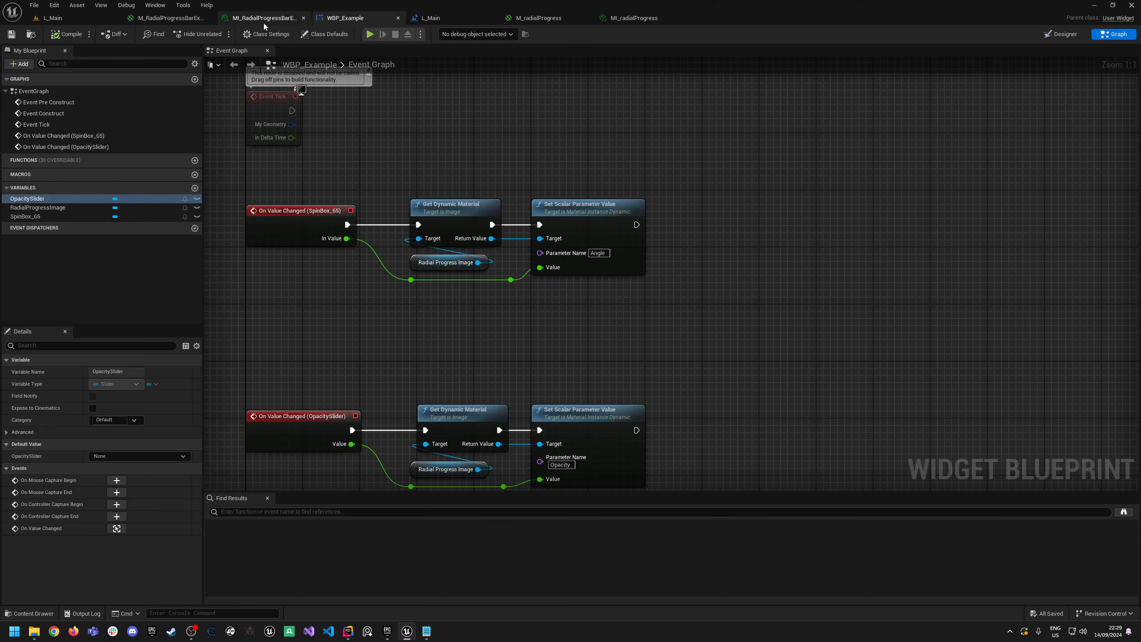
left_click(1061, 34)
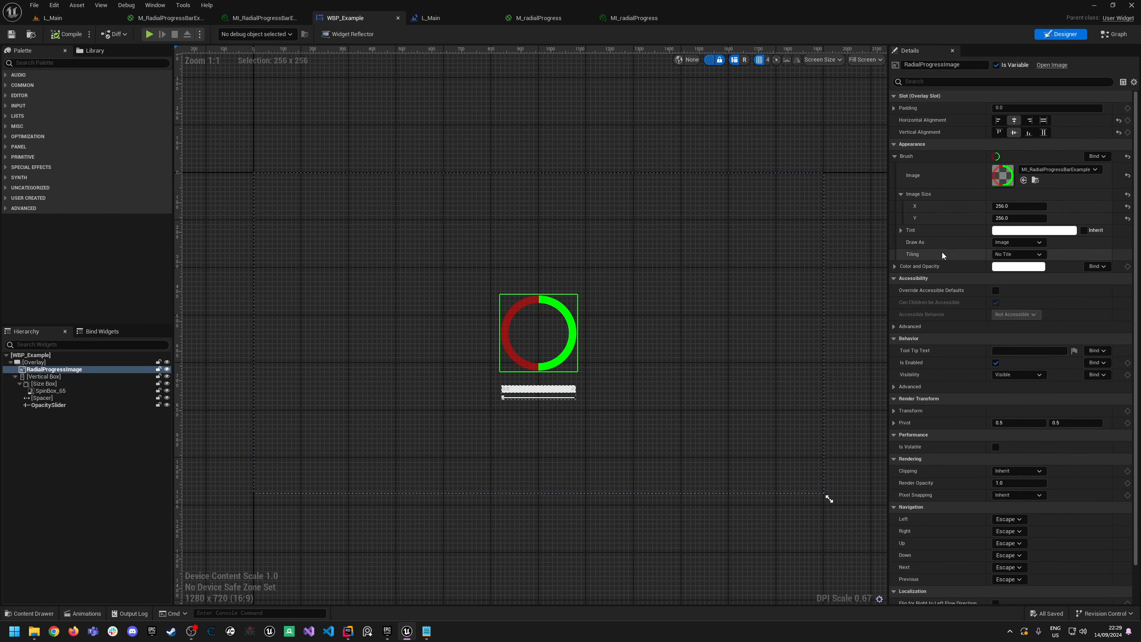
left_click(1072, 170)
type("mi")
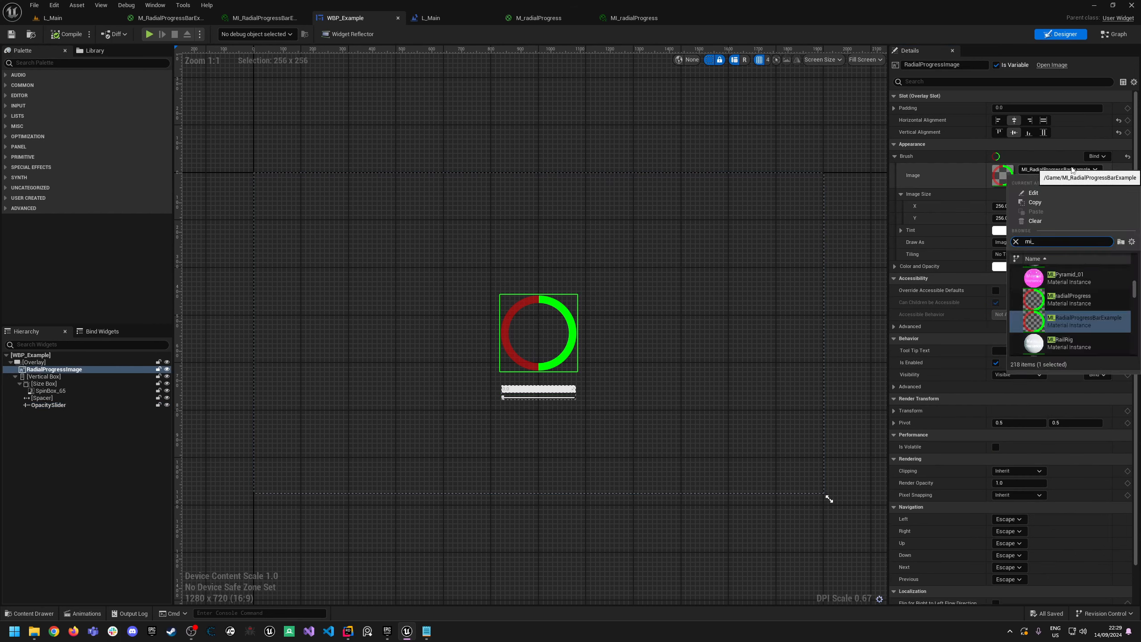
type("_pr")
type("di")
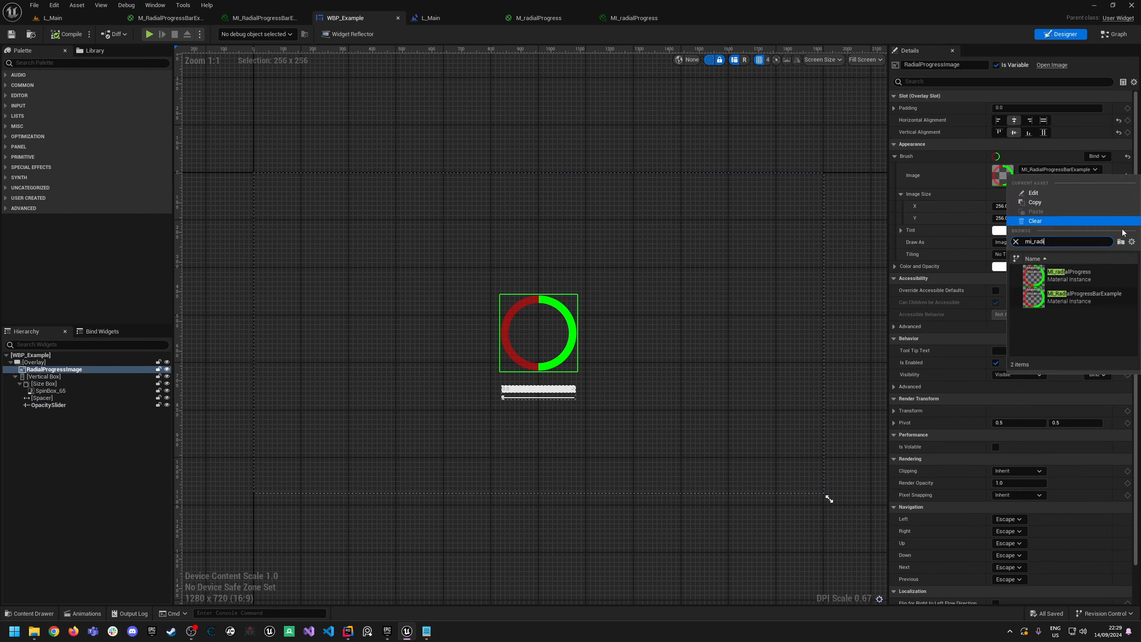
left_click(1095, 273)
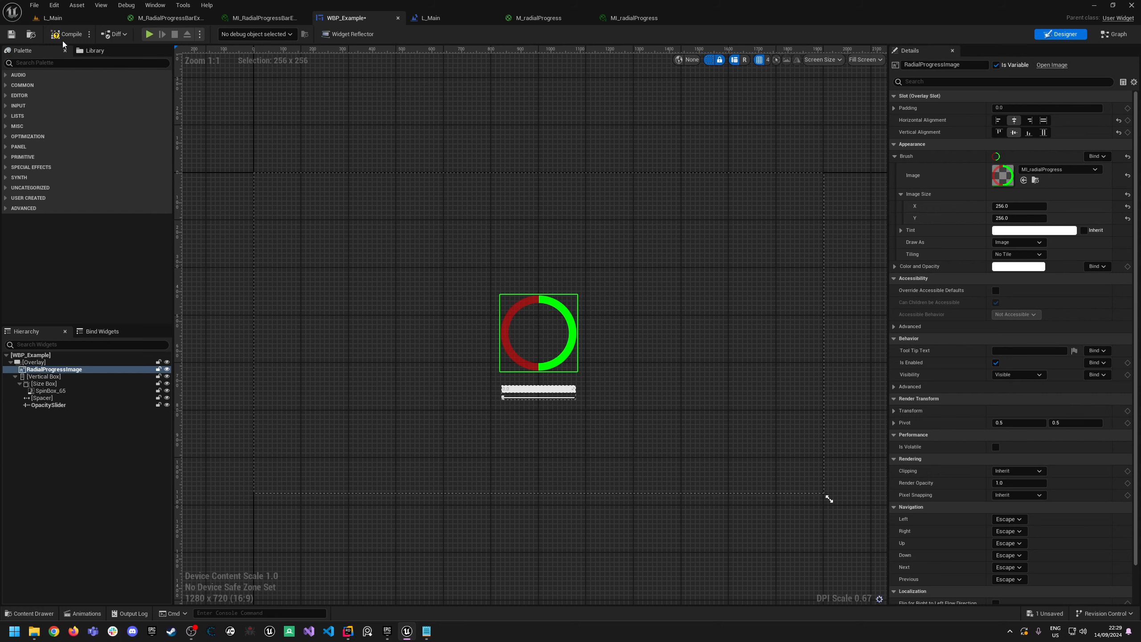
Play the L_Main level and test the radial progress widget, raising its opacity slider to near the maximum.
left_click(53, 18)
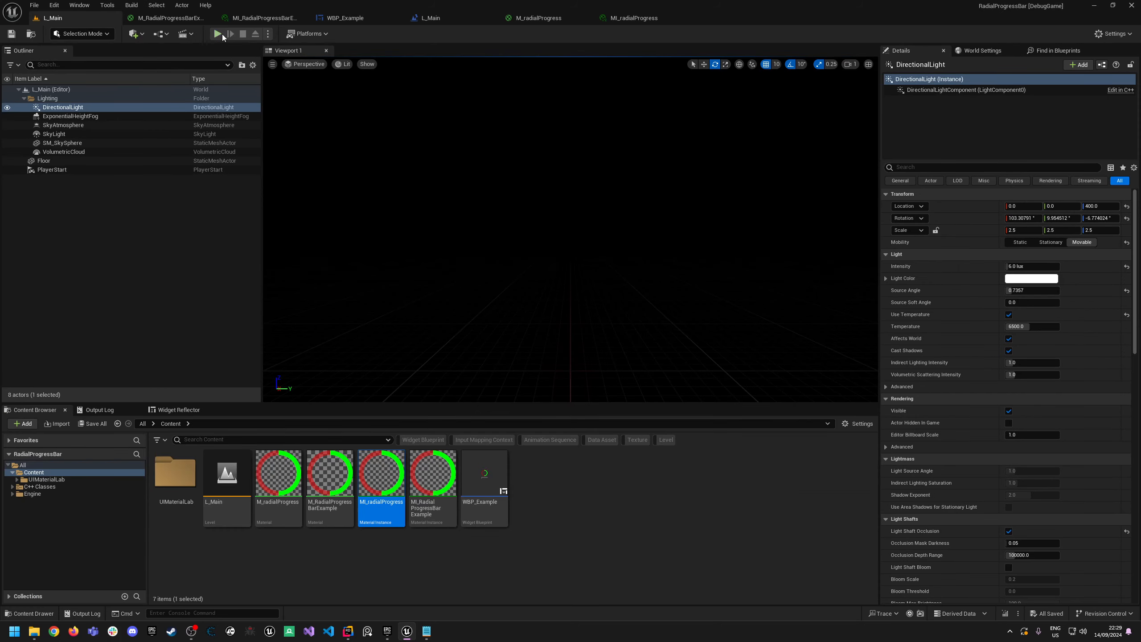
left_click(217, 34)
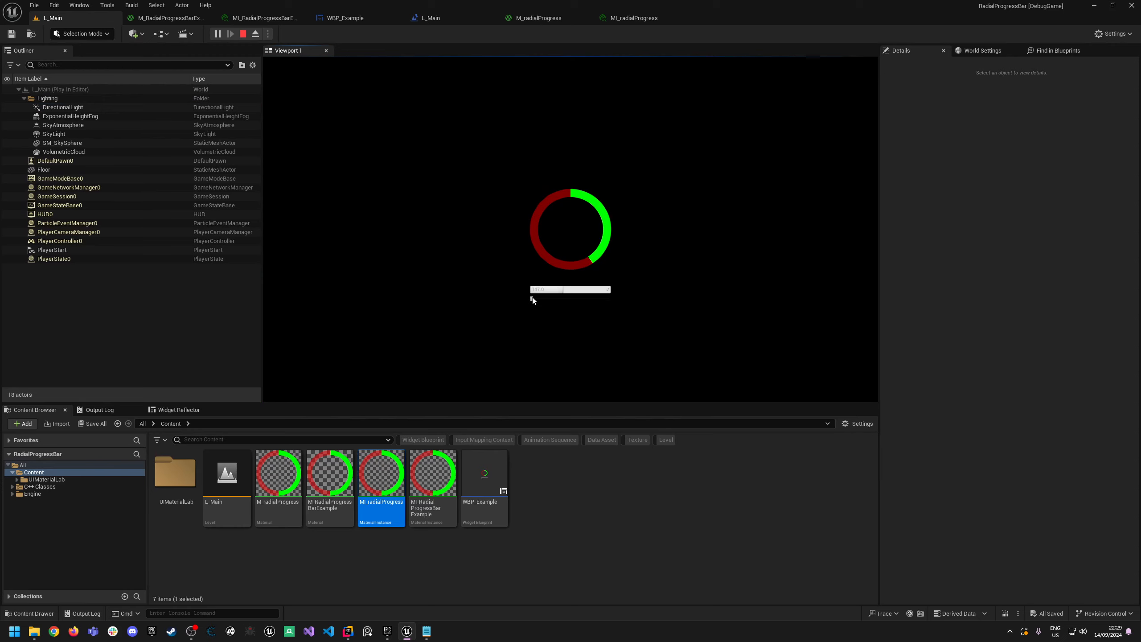
left_click_drag(533, 299, 599, 297)
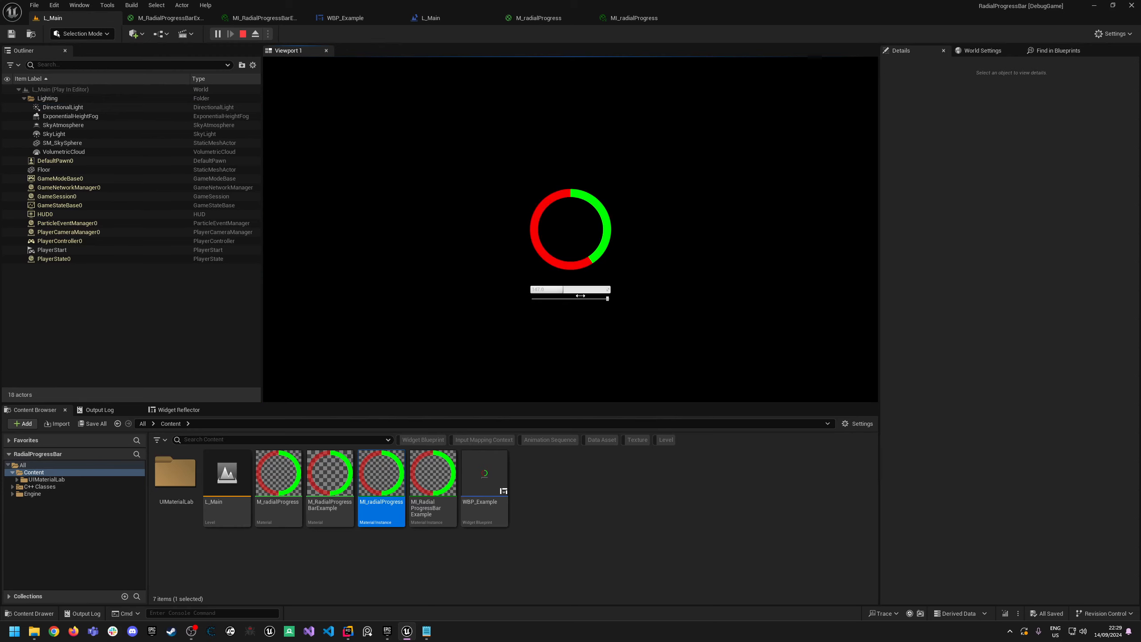